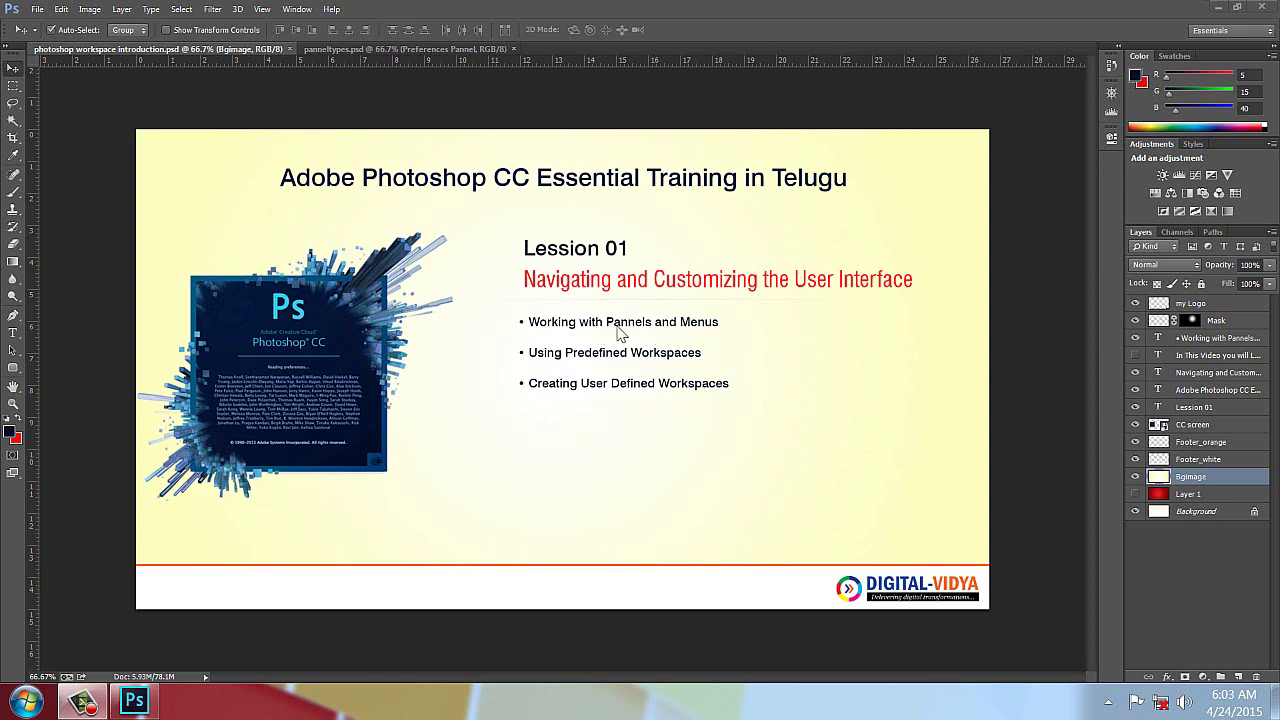
# Float the Info panel over the slide and draw a 5.528 × 2.236 rectangular selection below the bullet list
pyautogui.click(298, 10)
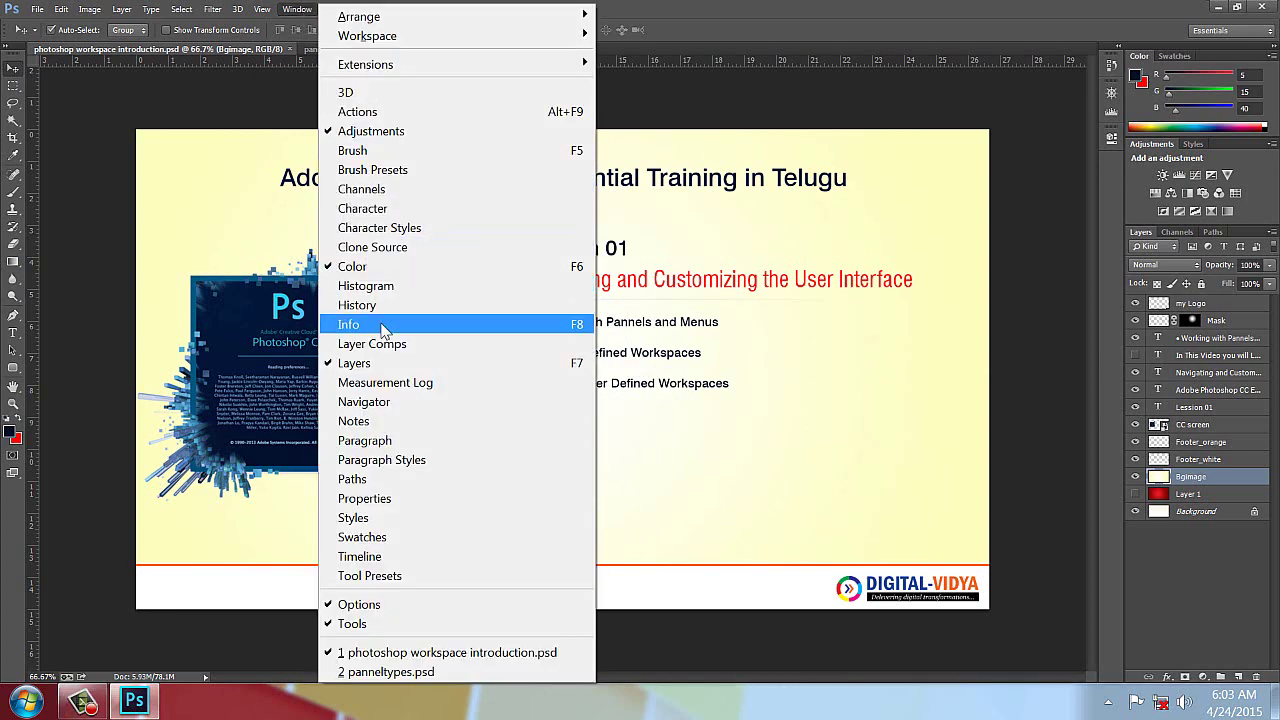
pyautogui.click(516, 330)
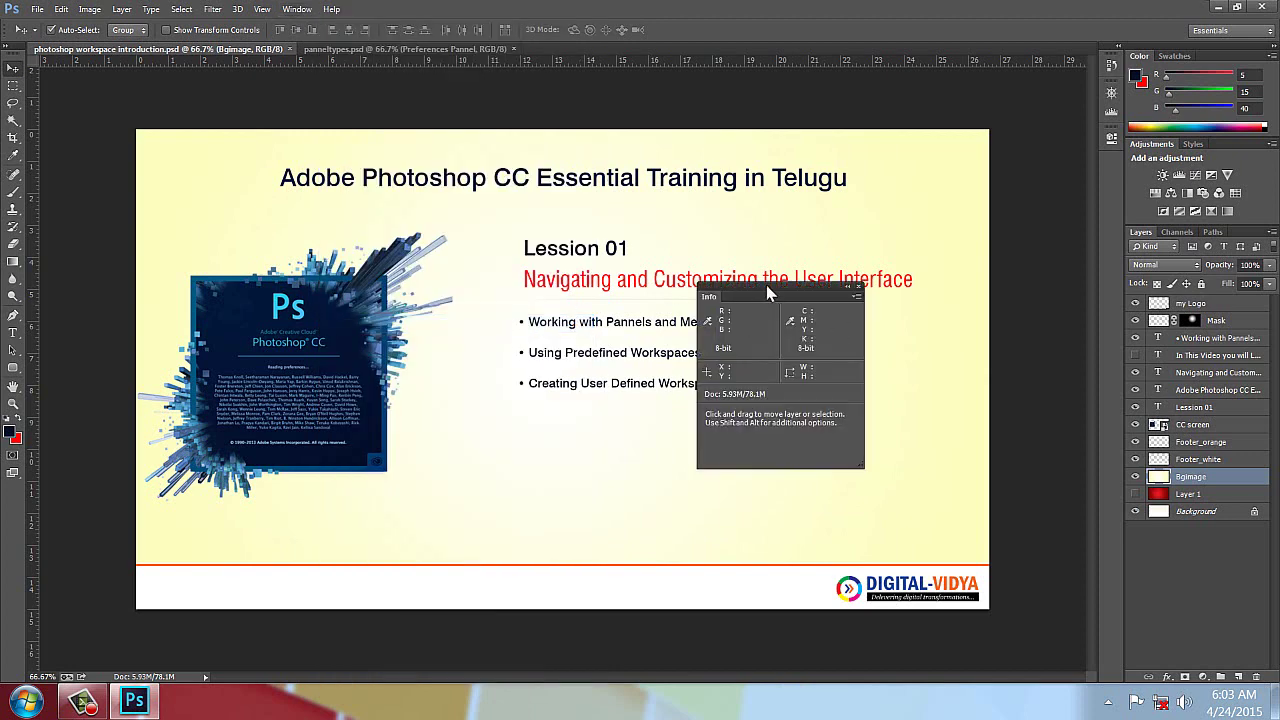
pyautogui.moveTo(764, 292); pyautogui.dragTo(590, 241)
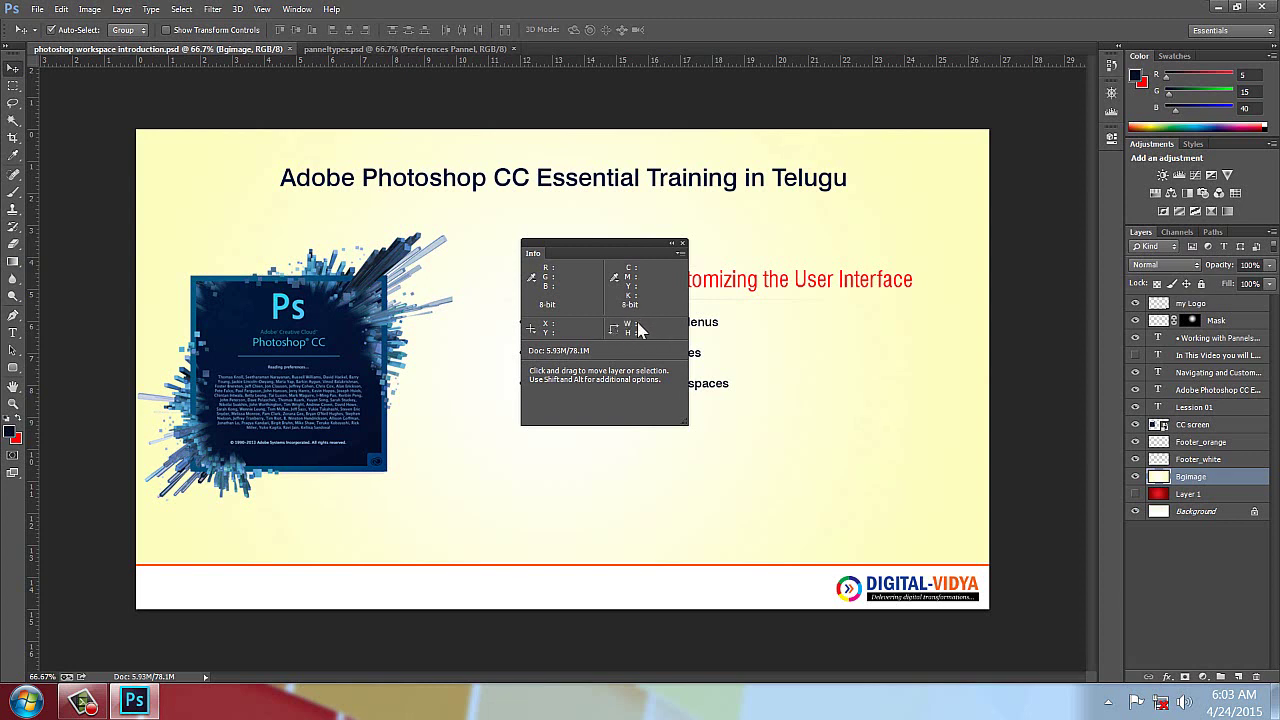
pyautogui.click(13, 85)
pyautogui.moveTo(460, 467)
pyautogui.mouseDown()
pyautogui.moveTo(502, 500)
pyautogui.moveTo(637, 539)
pyautogui.mouseUp()
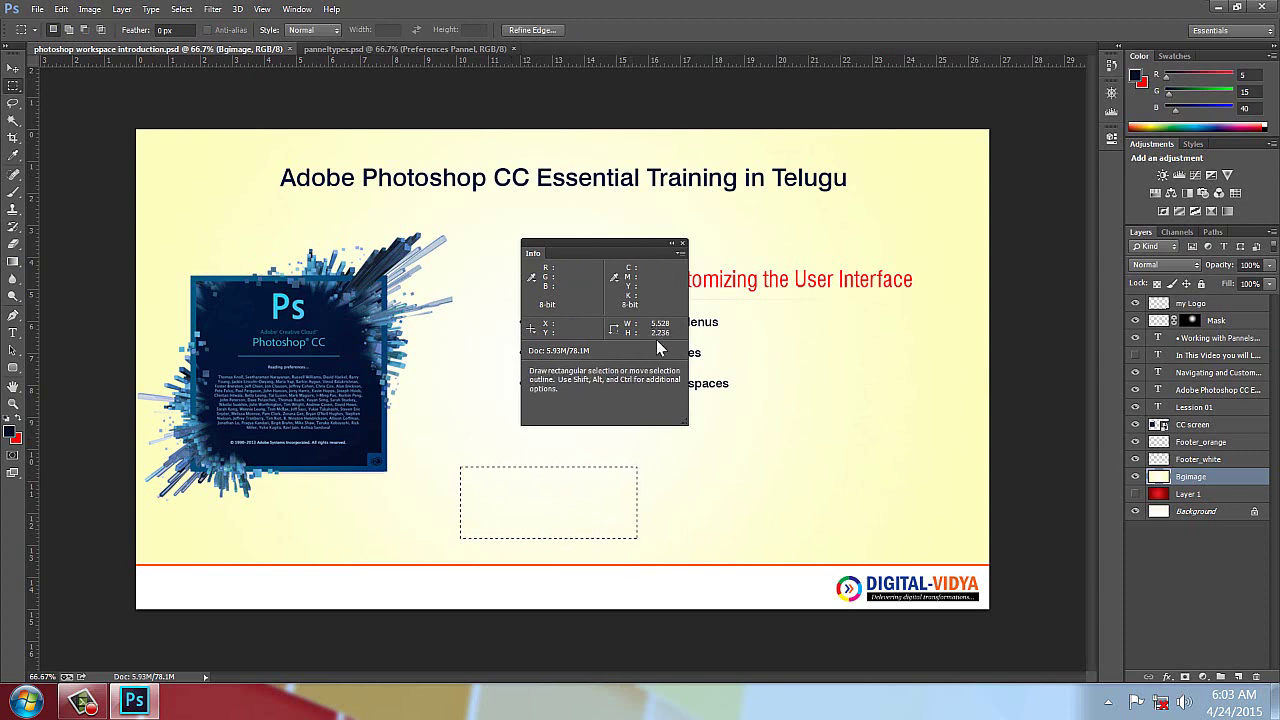
# Deselect the rectangle, close the floating Info panel, and select the Move tool
pyautogui.click(181, 9)
pyautogui.click(203, 46)
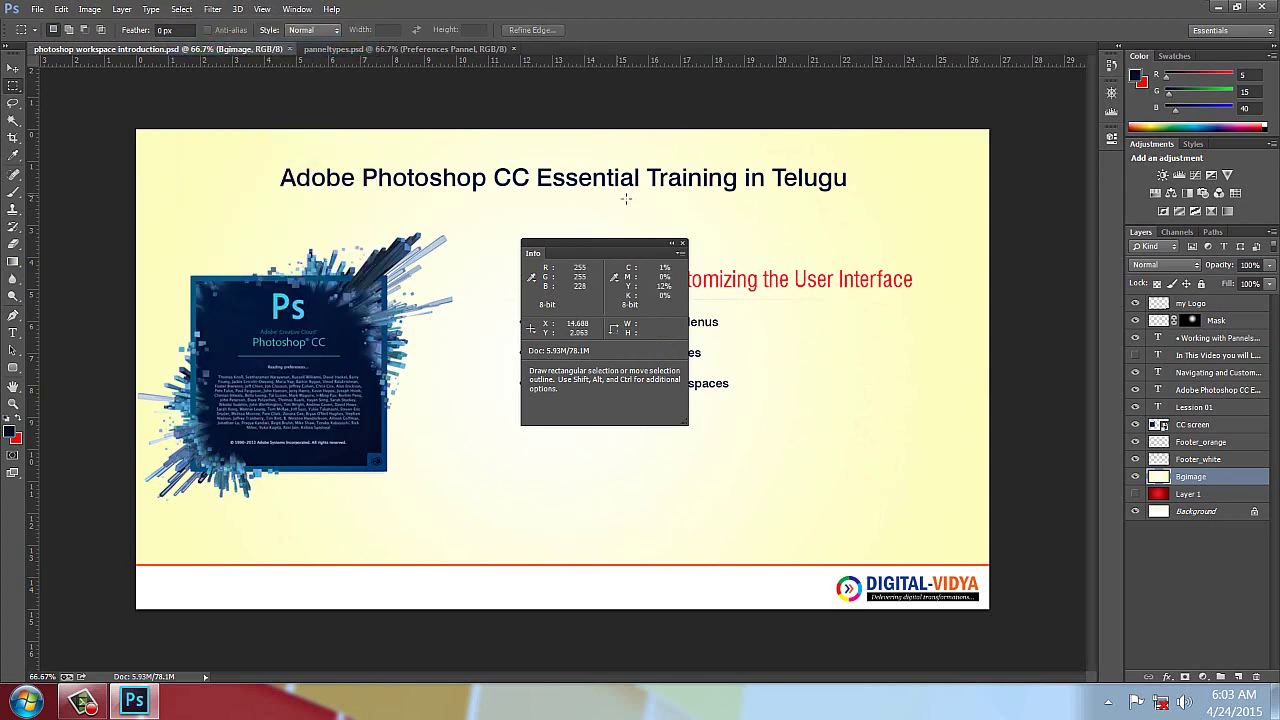
pyautogui.click(682, 243)
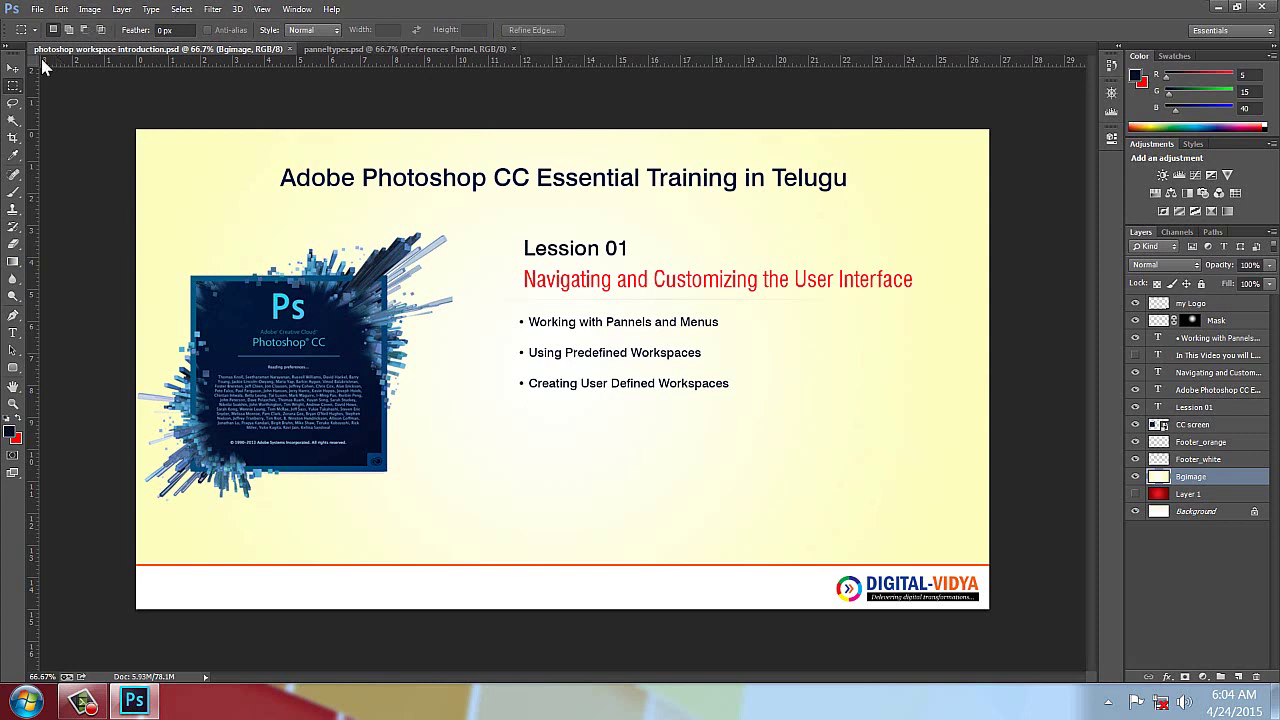
pyautogui.click(17, 67)
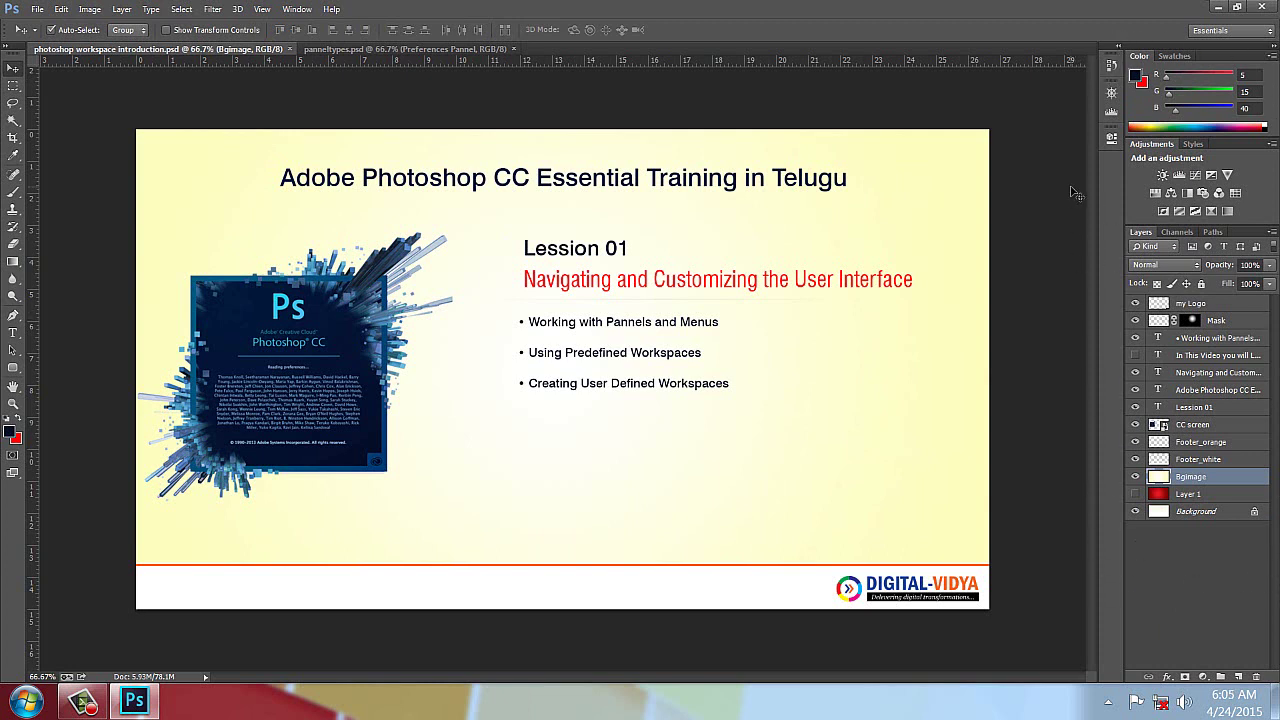
# Bring panneltypes.psd to the front, zoom to 100%, and pan to the panel examples
pyautogui.click(321, 50)
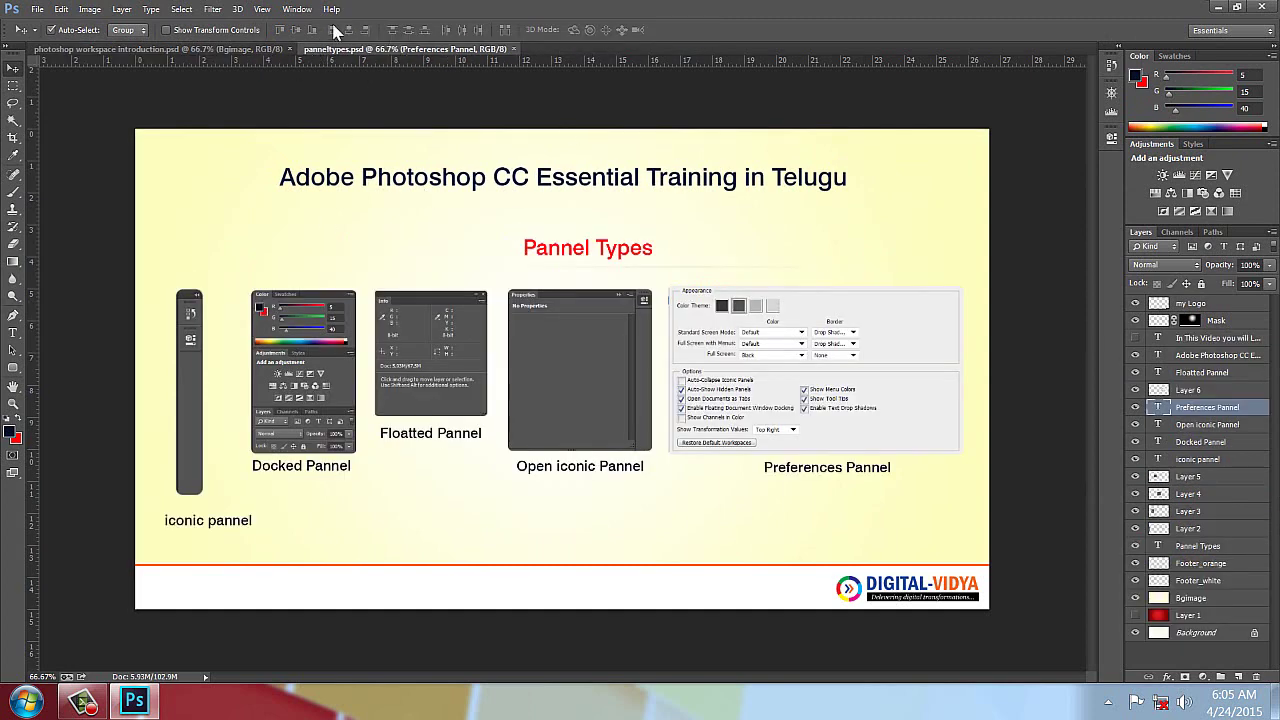
pyautogui.click(13, 403)
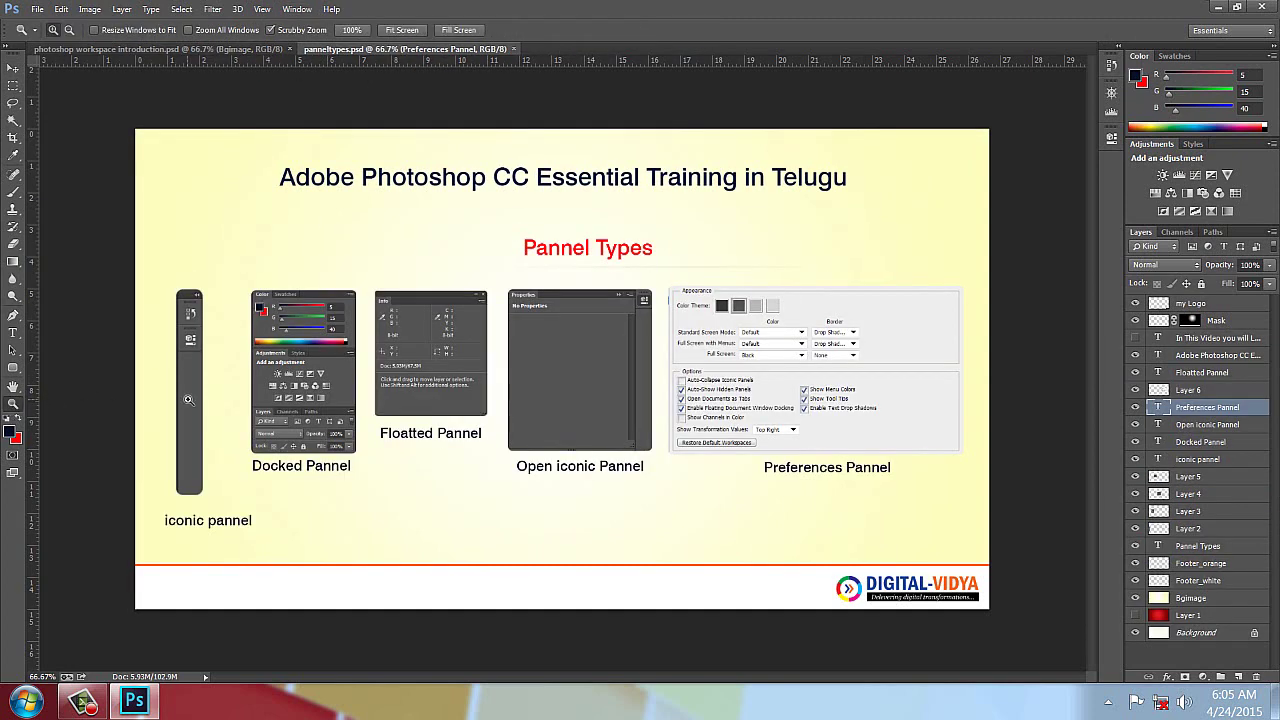
pyautogui.click(188, 400)
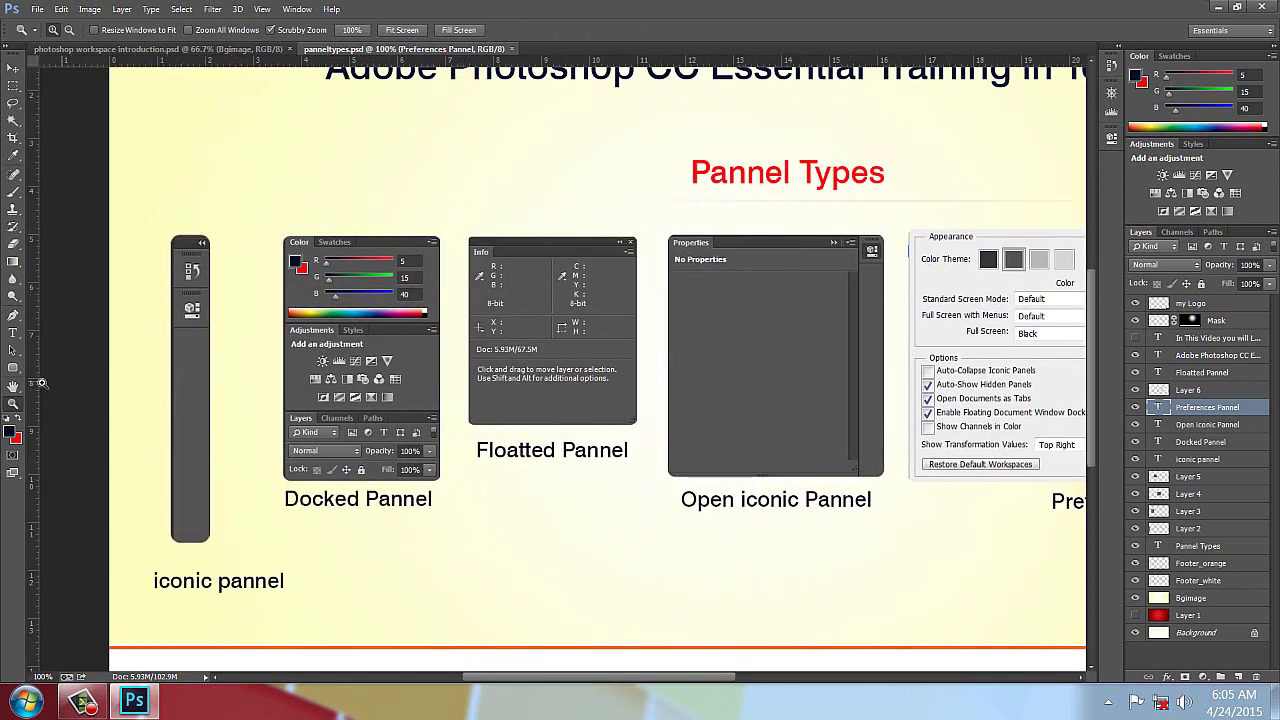
pyautogui.click(13, 387)
pyautogui.moveTo(210, 421); pyautogui.dragTo(214, 401)
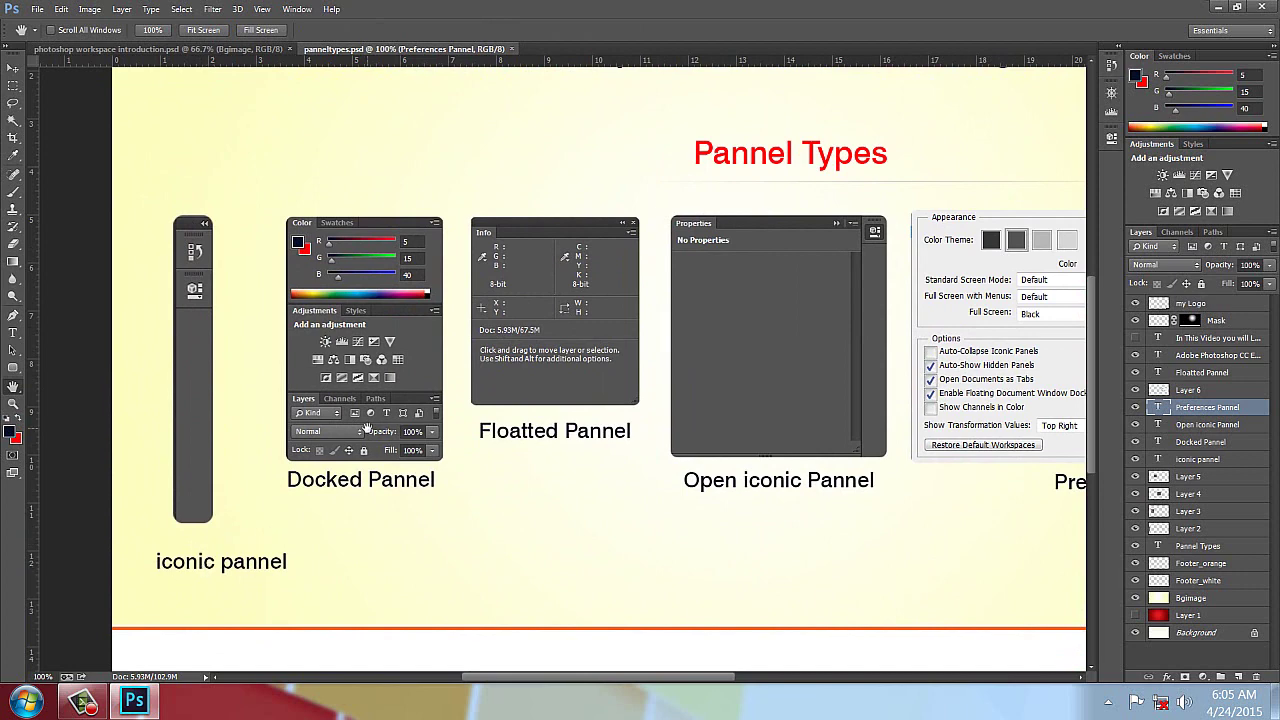
pyautogui.moveTo(365, 428); pyautogui.dragTo(240, 421)
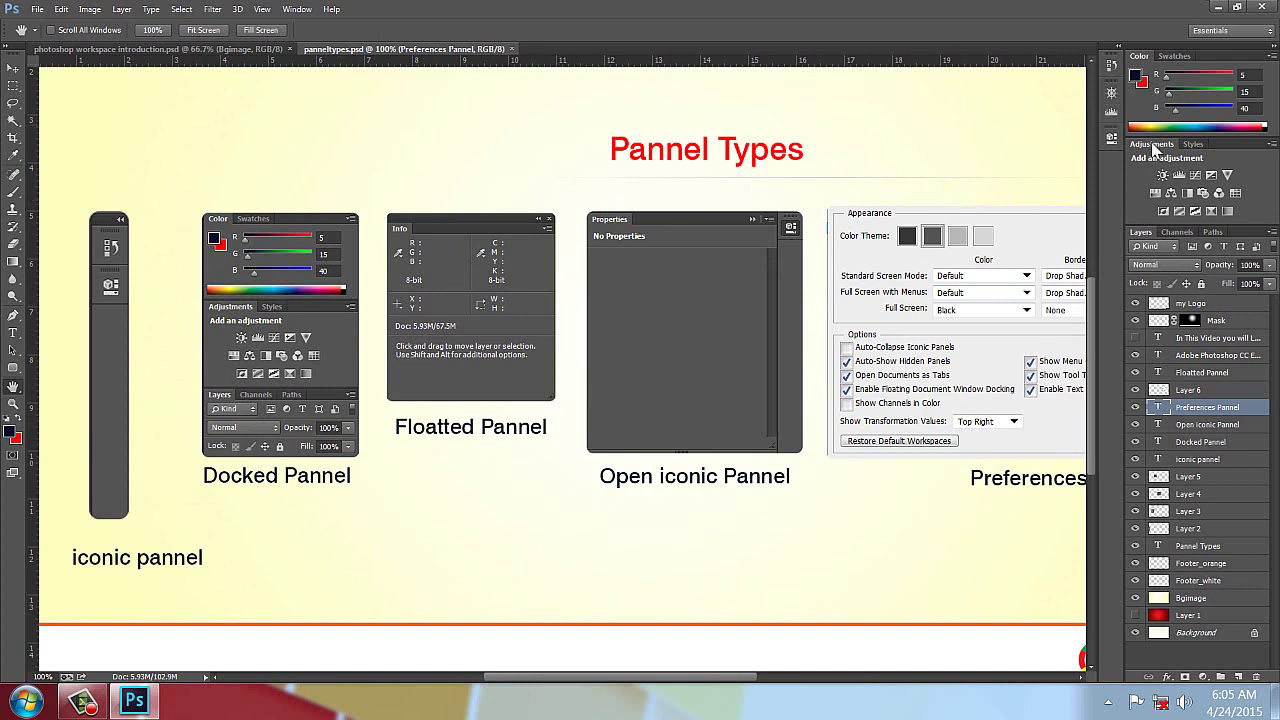
# Undock the Adjustments panel and close it, then expand the History panel from its icon
pyautogui.moveTo(1153, 145); pyautogui.dragTo(391, 116)
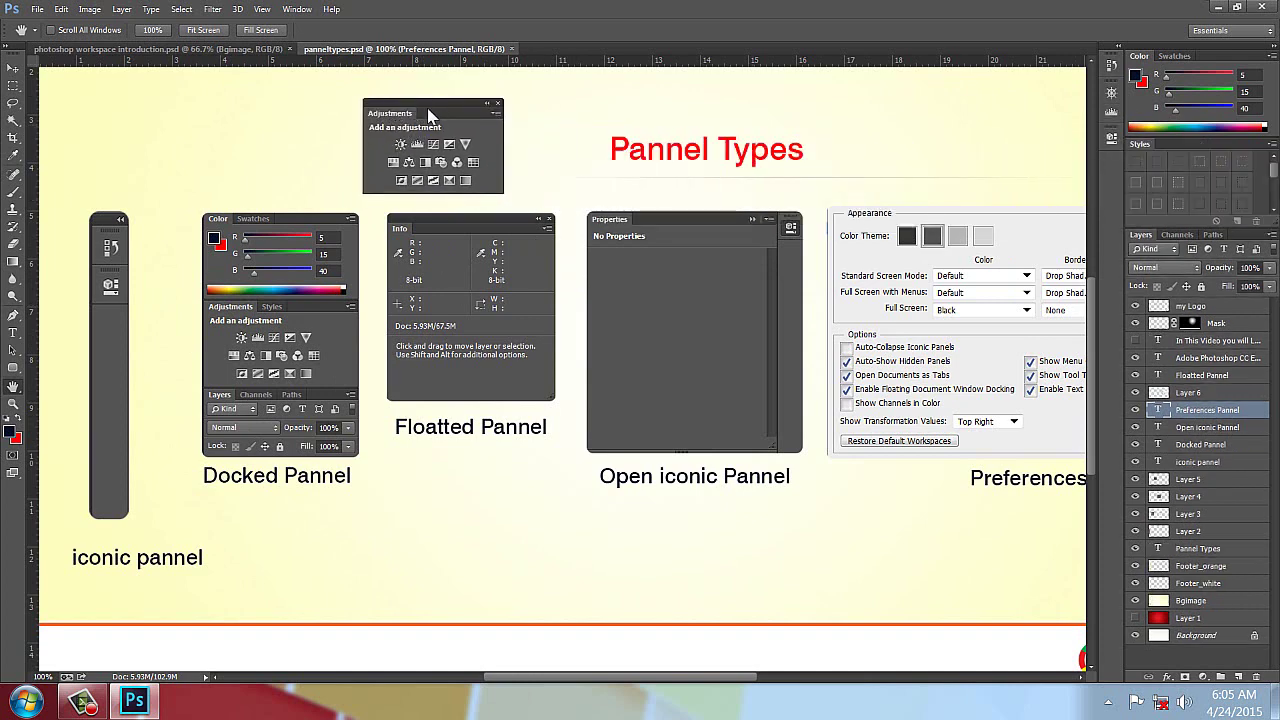
pyautogui.click(497, 103)
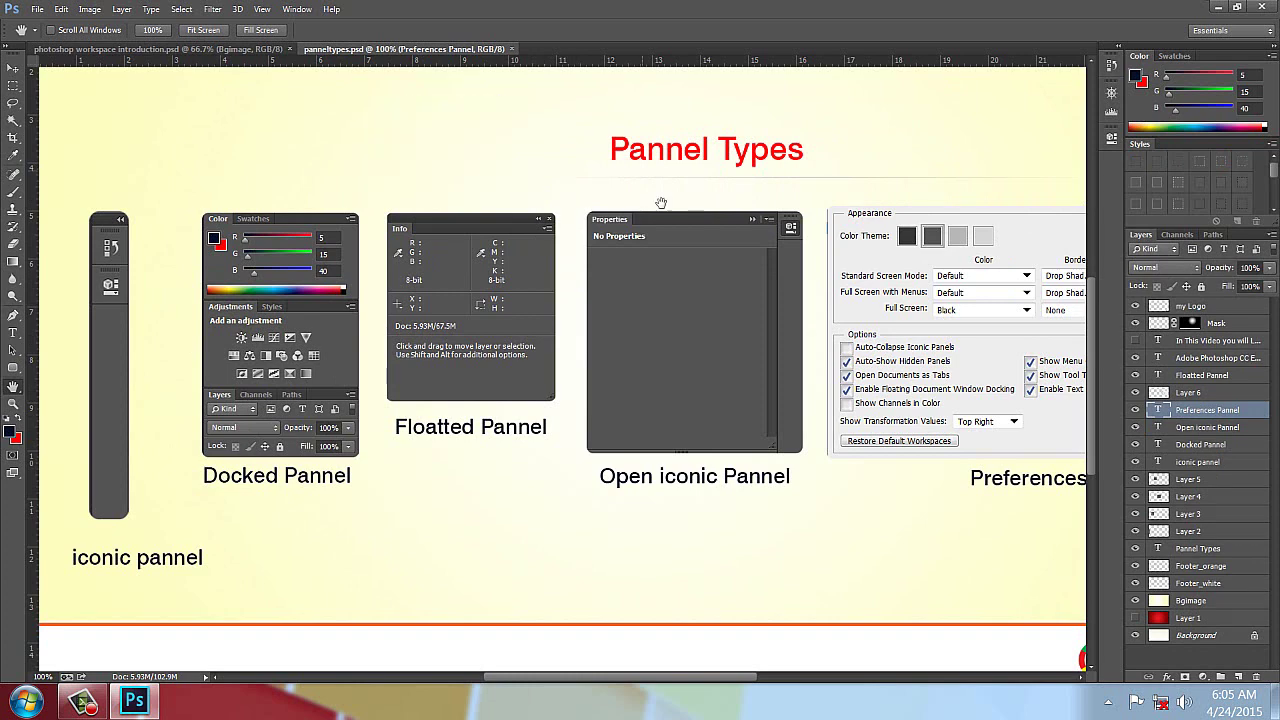
pyautogui.click(1114, 66)
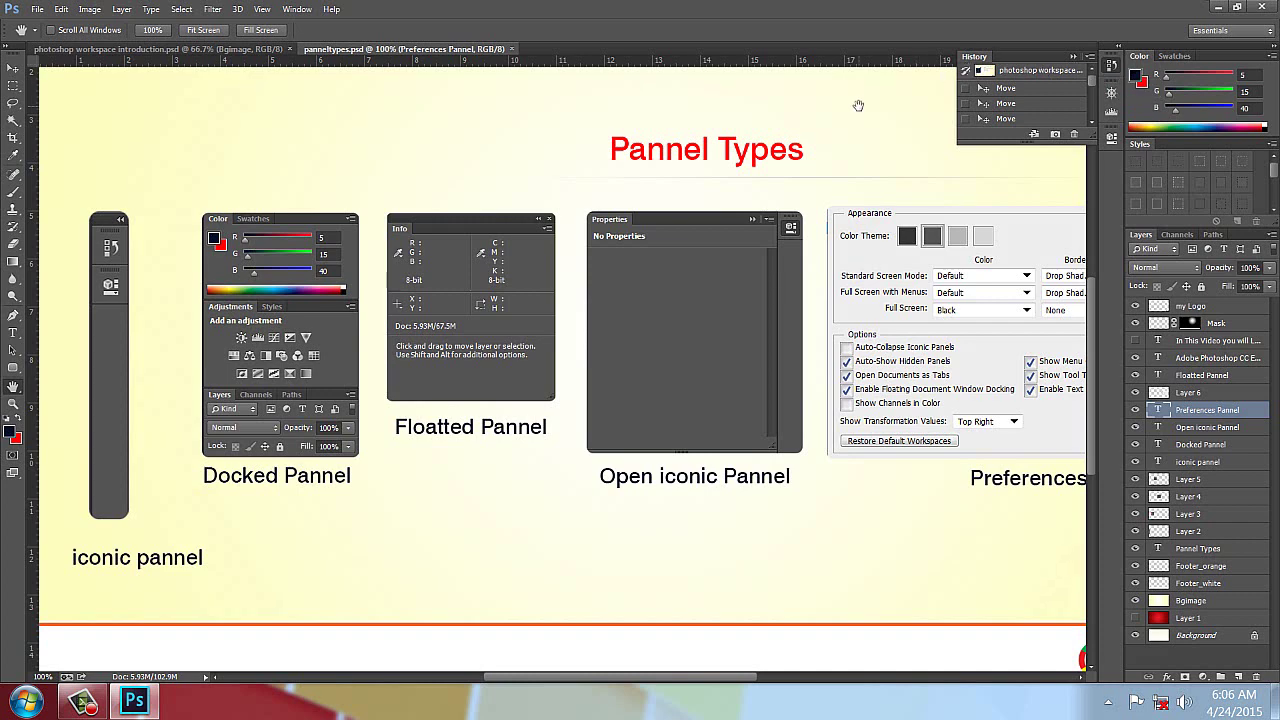
pyautogui.click(1112, 68)
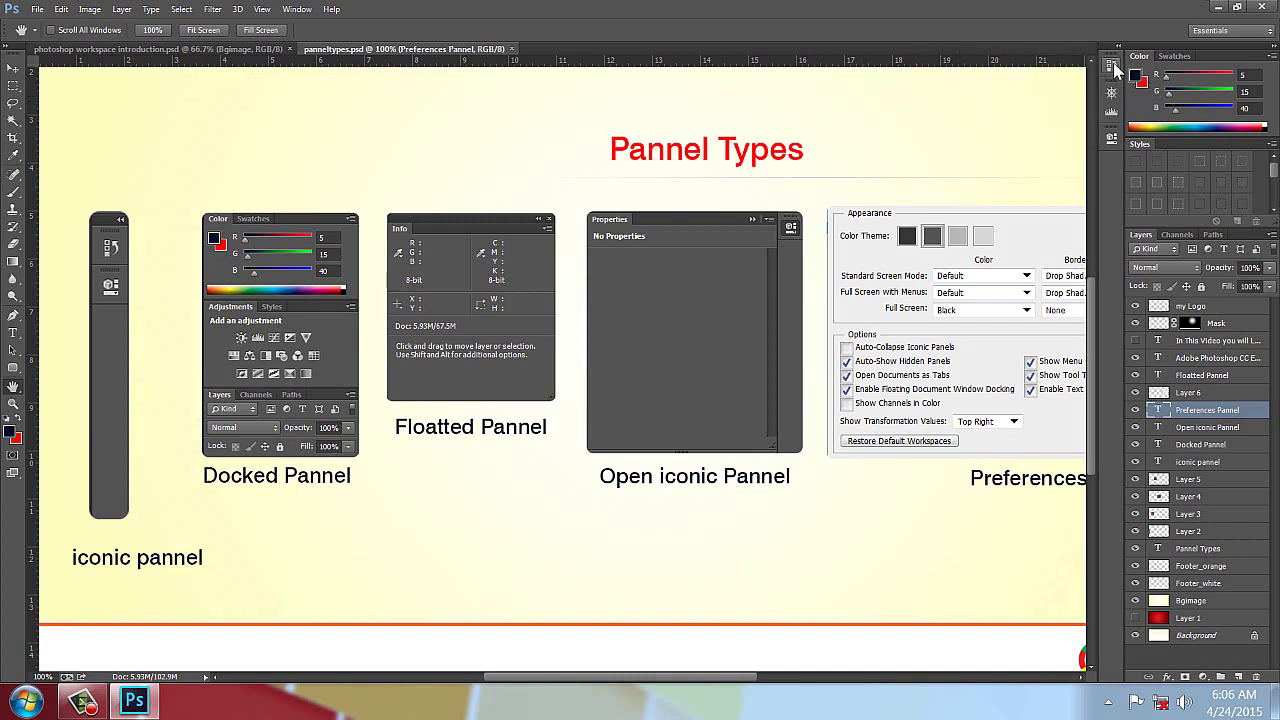
pyautogui.click(1116, 65)
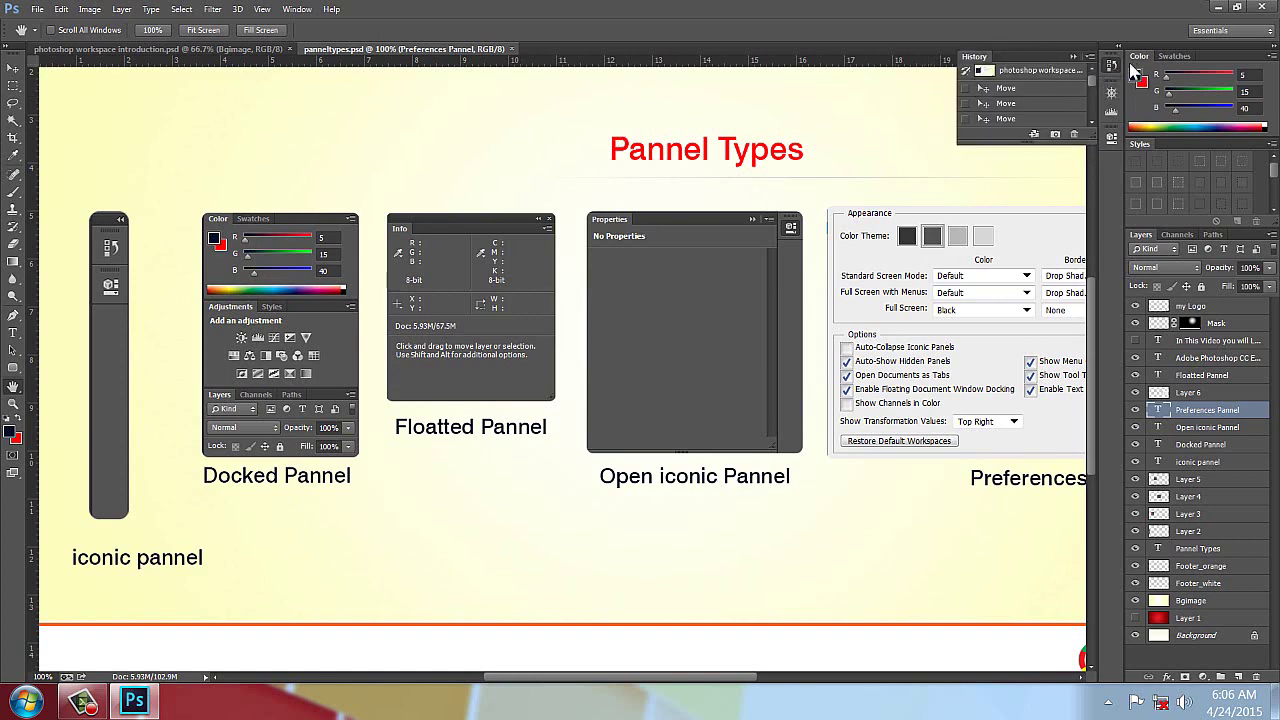
pyautogui.click(1113, 68)
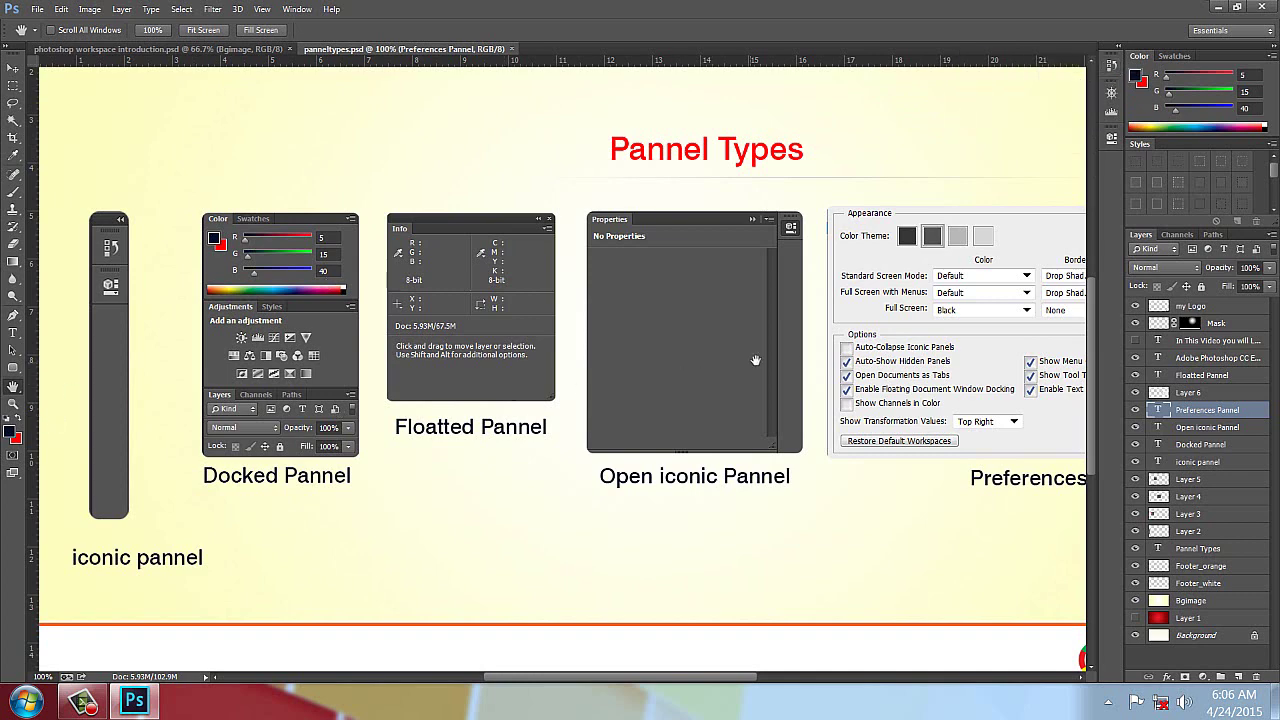
pyautogui.hscroll(5, 770, 357)
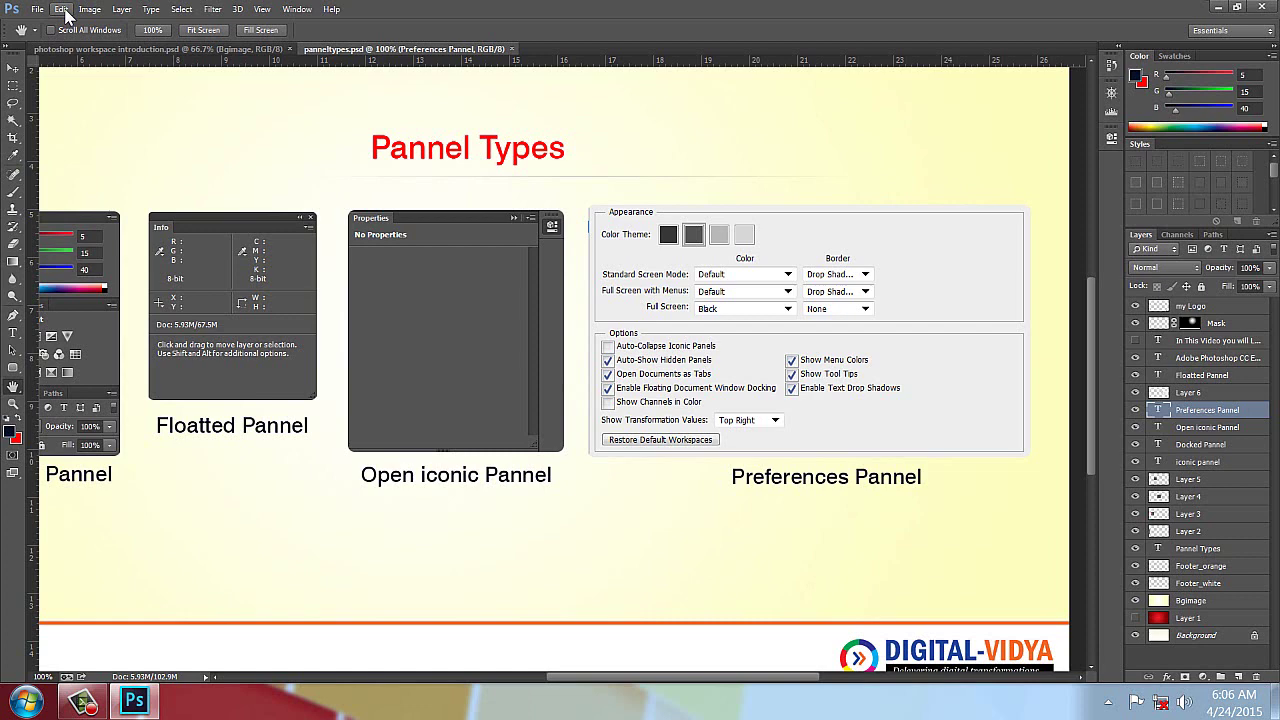
pyautogui.click(67, 14)
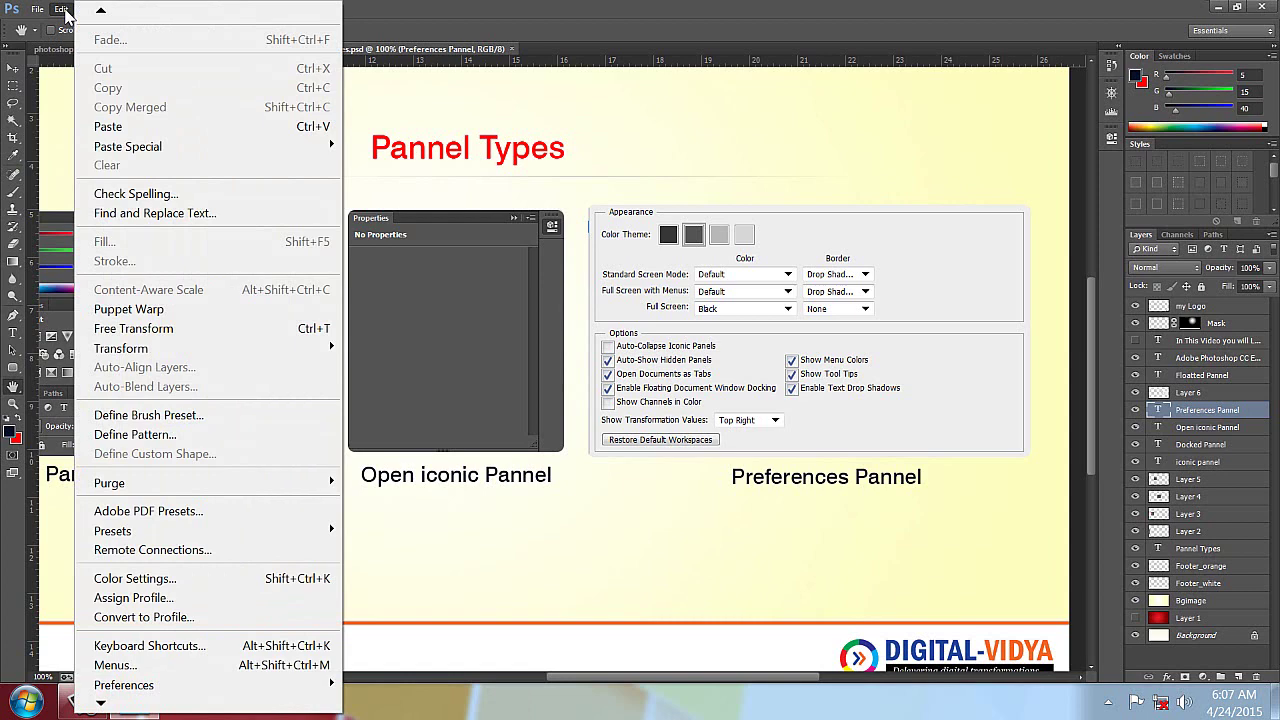
pyautogui.moveTo(124, 684)
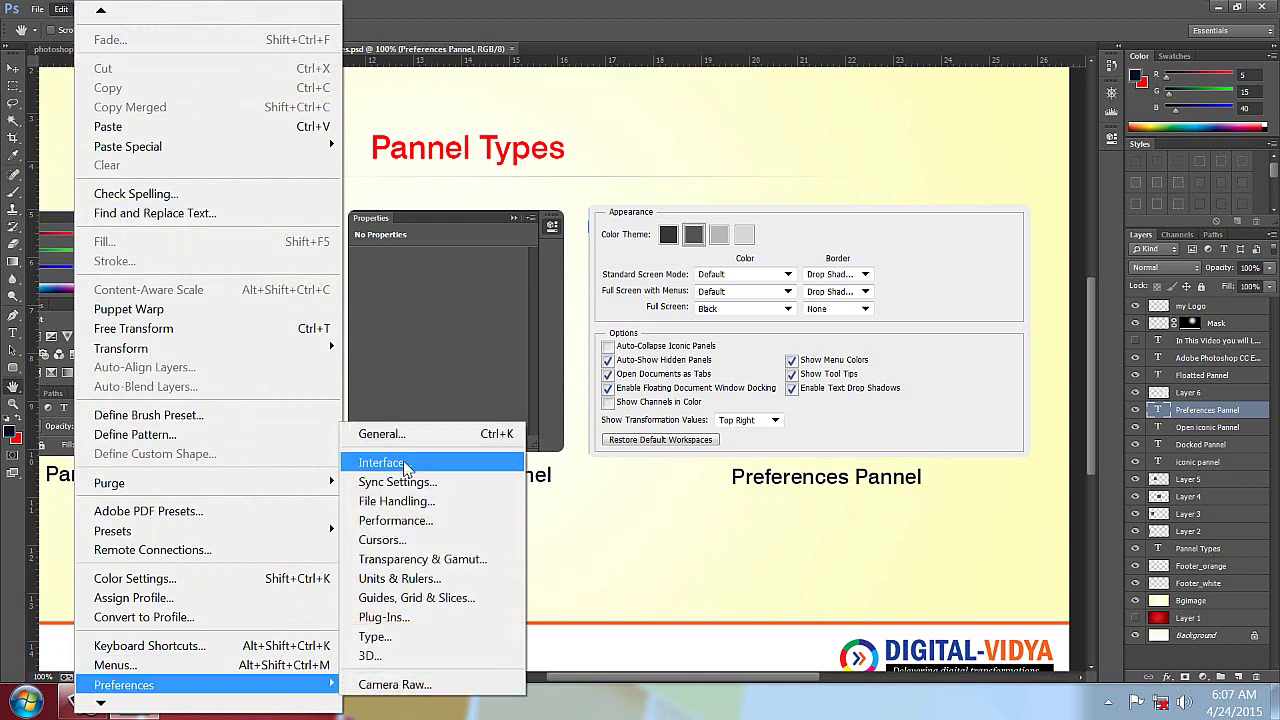
pyautogui.click(405, 465)
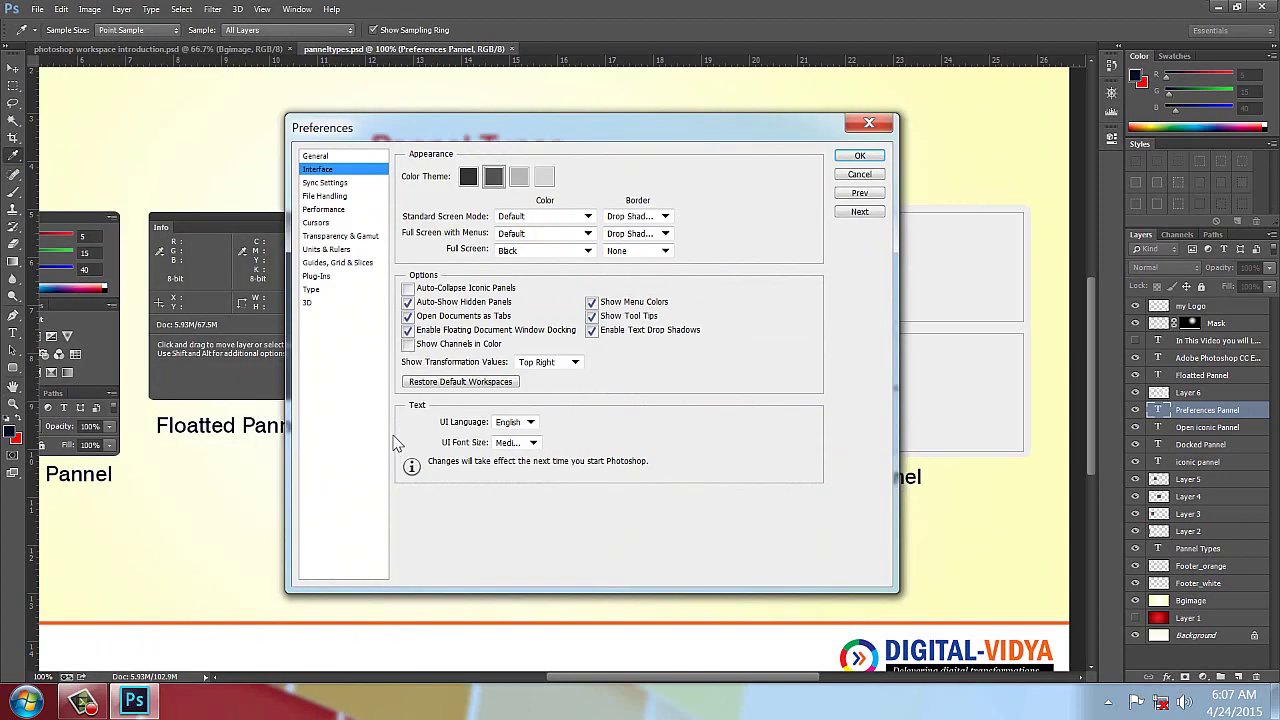
pyautogui.click(408, 288)
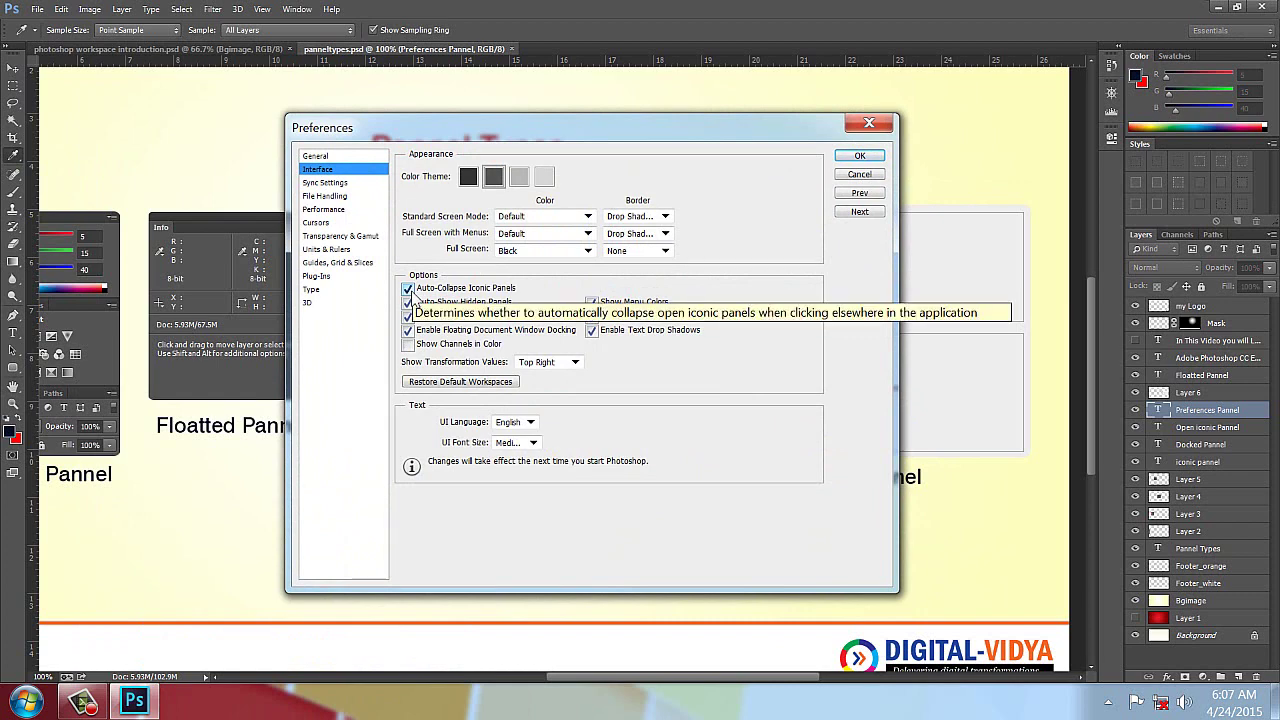
pyautogui.click(859, 156)
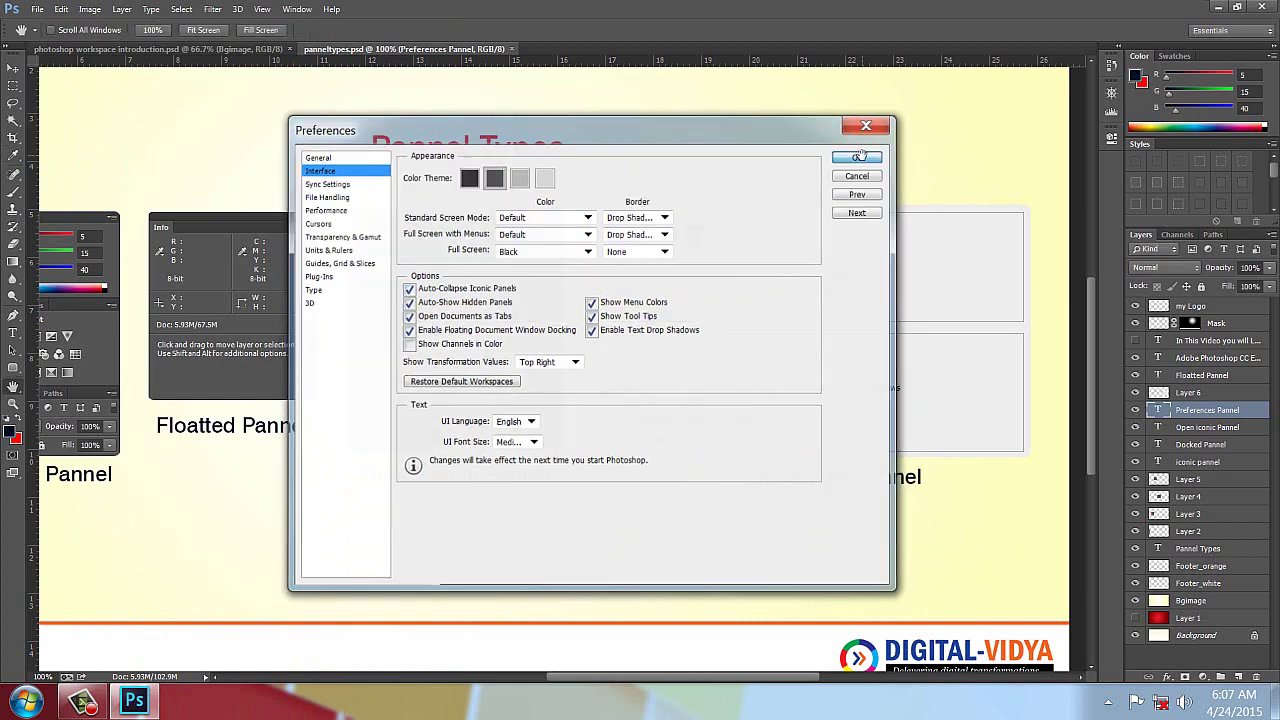
pyautogui.click(1111, 65)
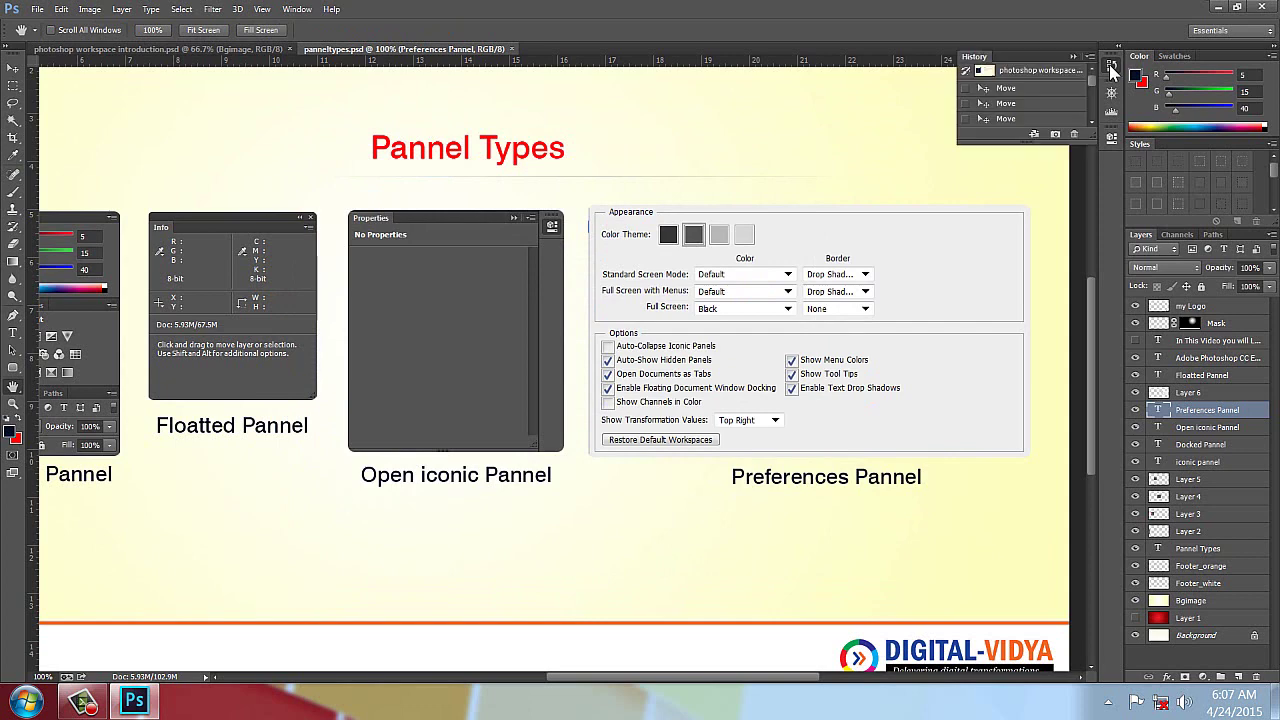
pyautogui.click(871, 138)
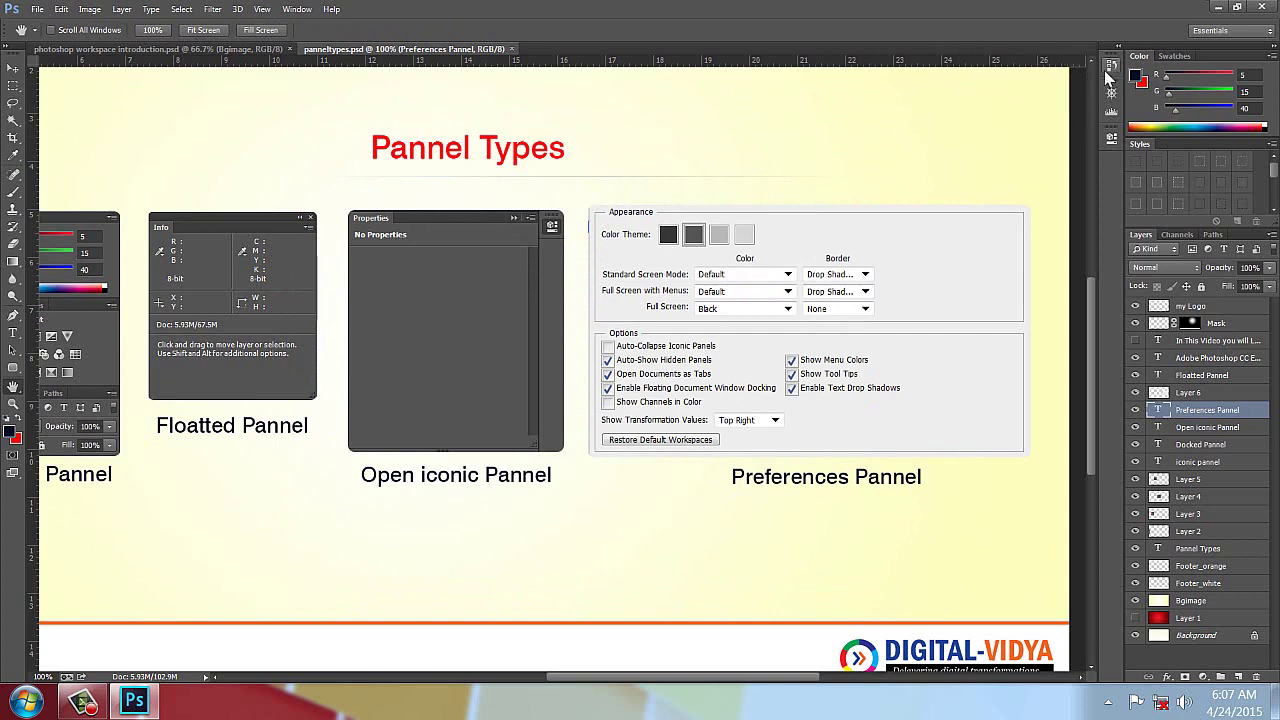
pyautogui.click(1108, 68)
pyautogui.click(910, 110)
pyautogui.click(1111, 66)
pyautogui.click(924, 112)
pyautogui.click(1111, 66)
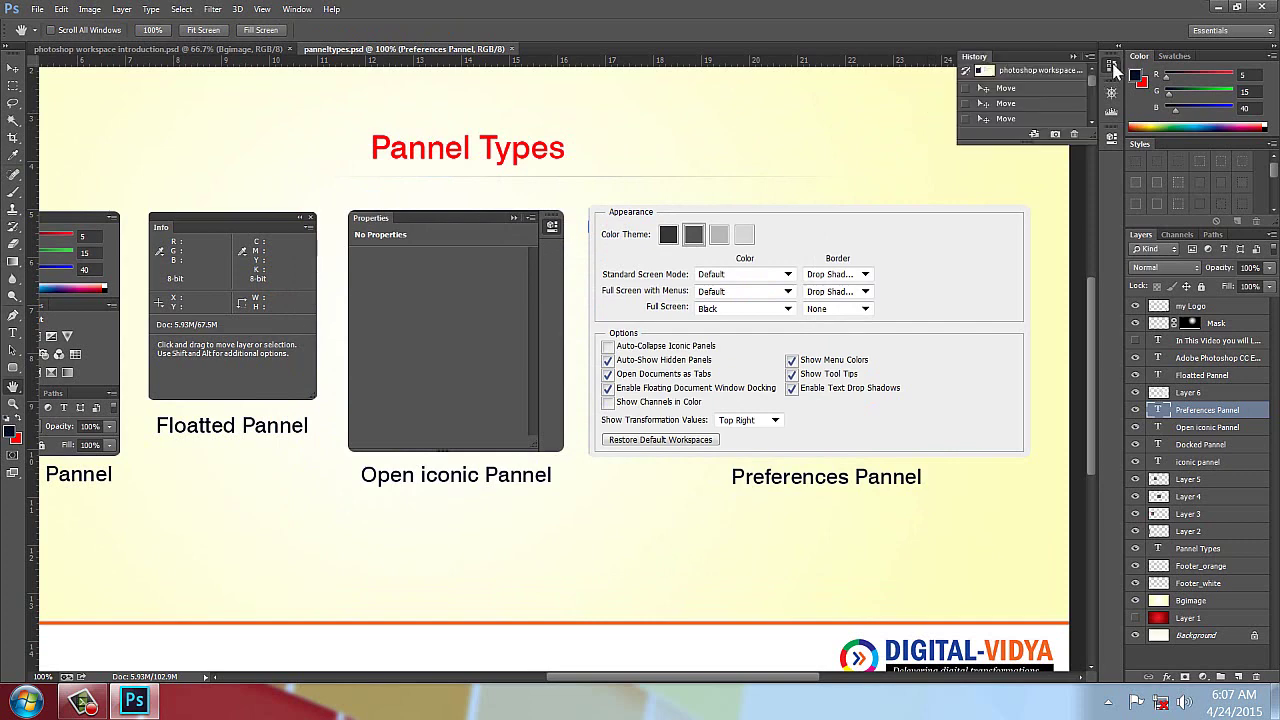
pyautogui.click(760, 126)
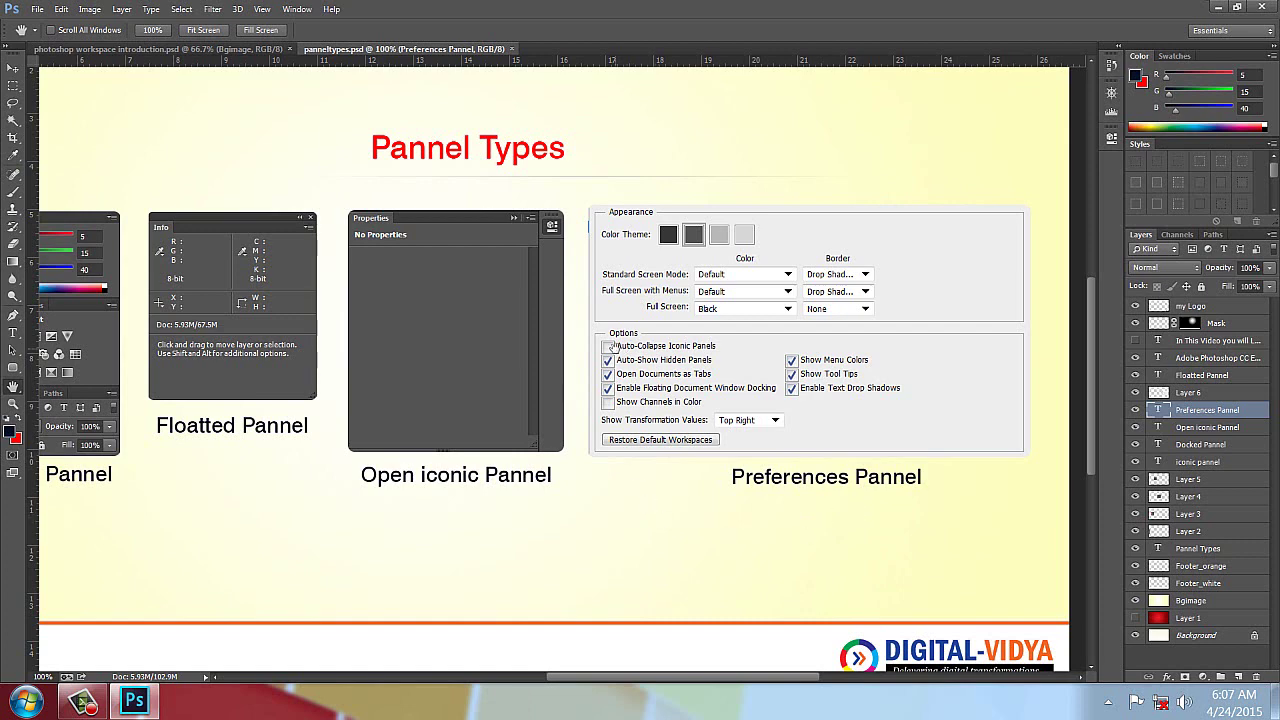
# Toggle Auto-Collapse Iconic Panels in Interface preferences, zoom out, then reopen Interface preferences
pyautogui.click(62, 10)
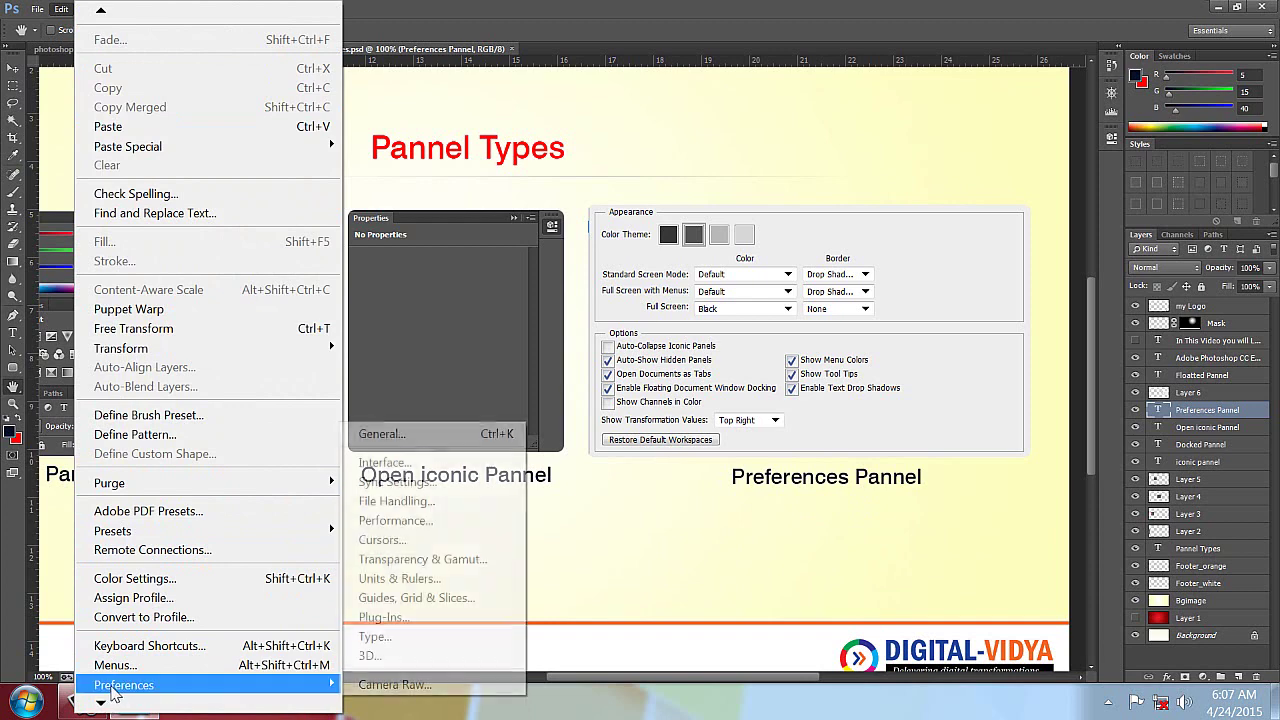
pyautogui.moveTo(124, 684)
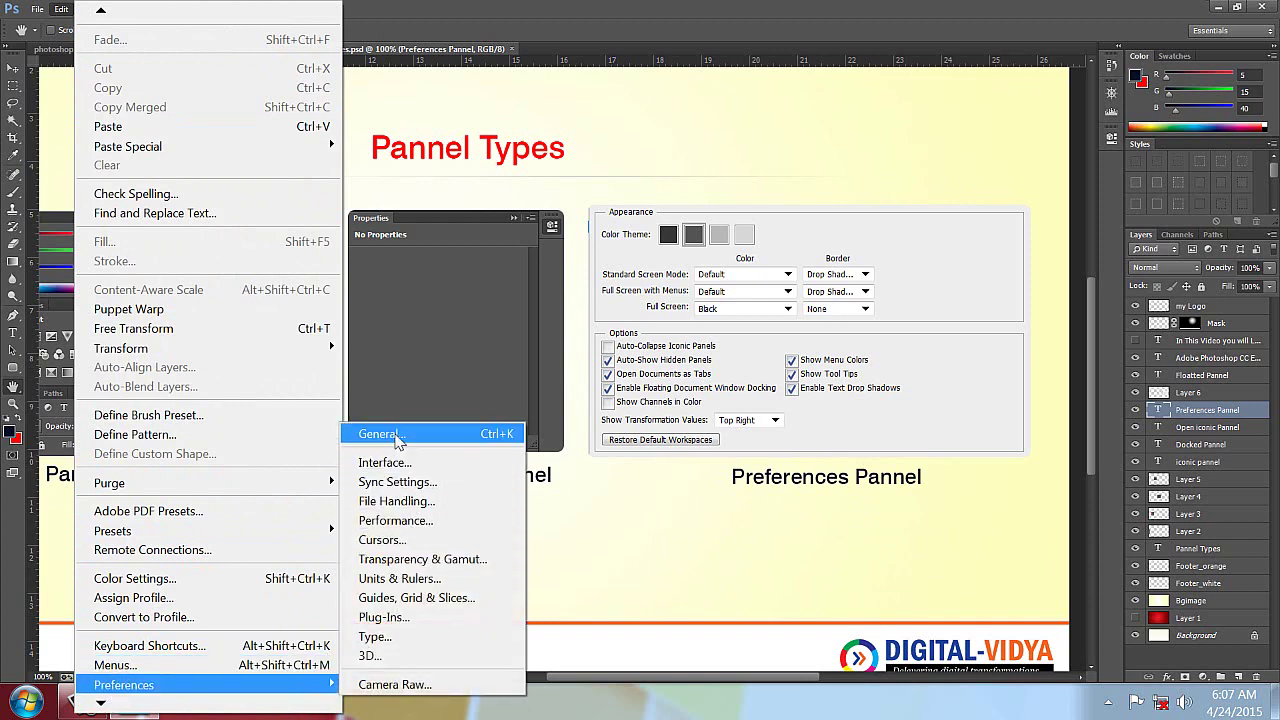
pyautogui.click(394, 462)
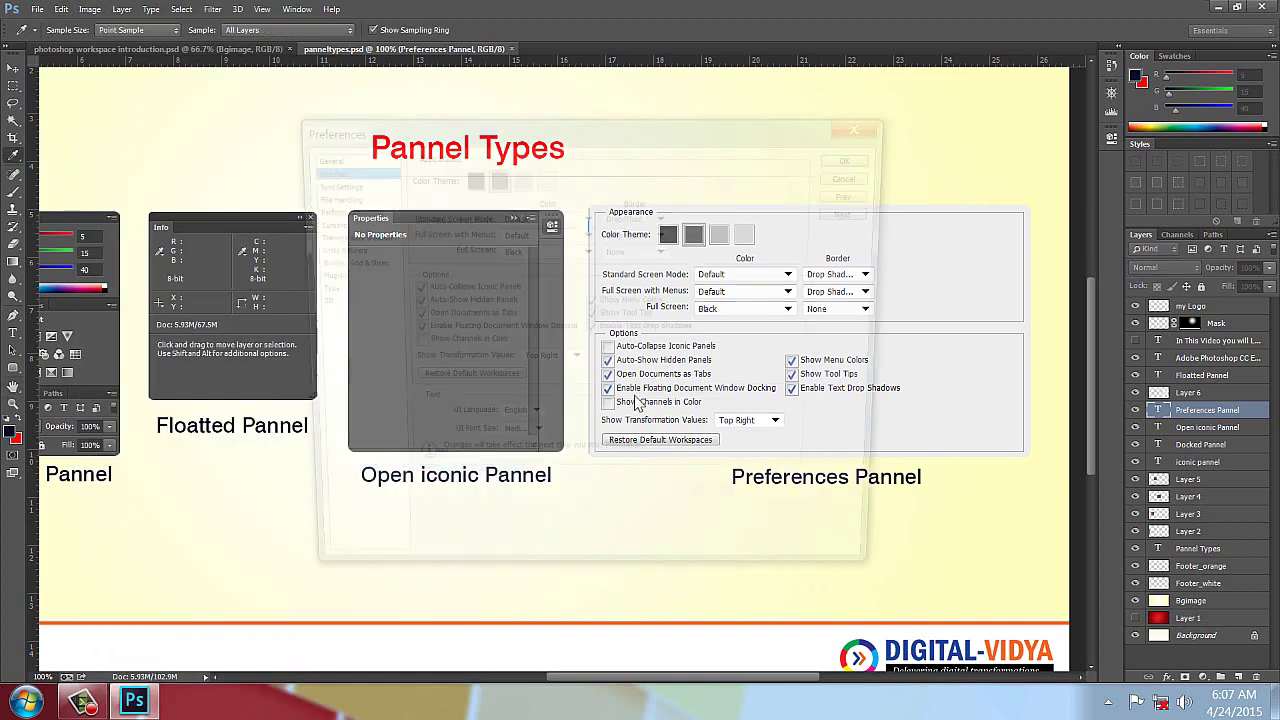
pyautogui.click(407, 289)
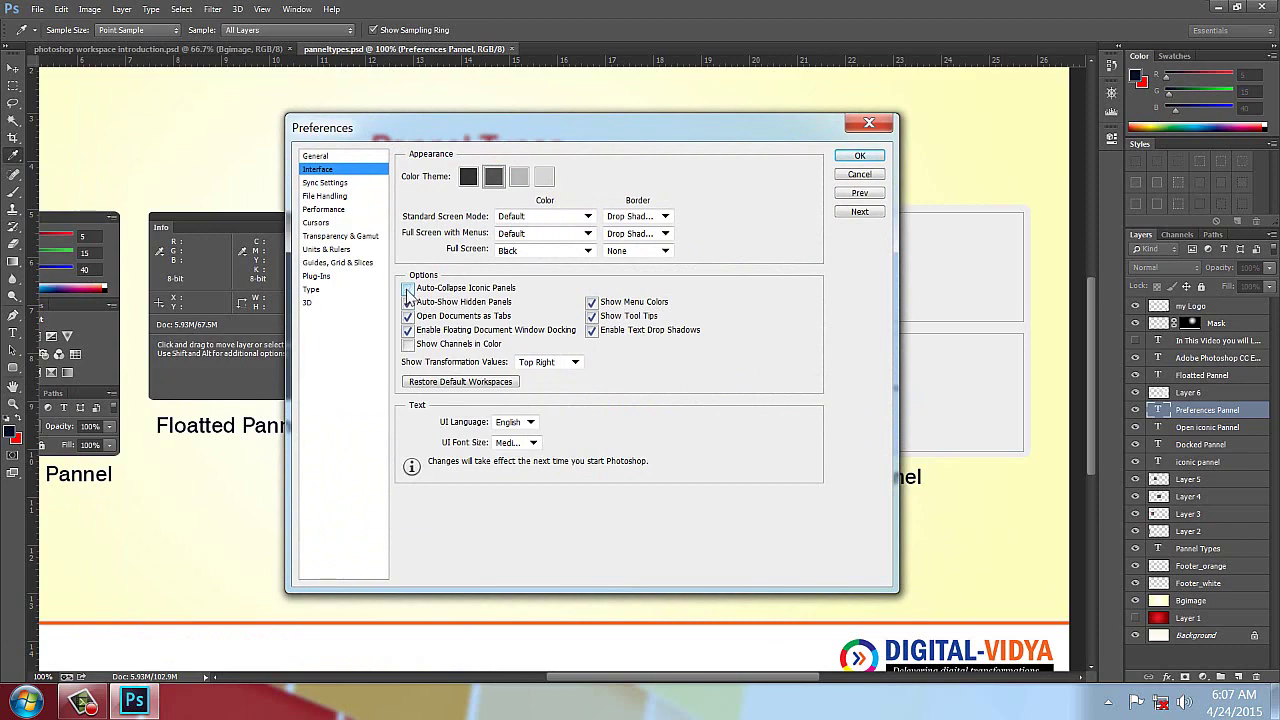
pyautogui.click(859, 156)
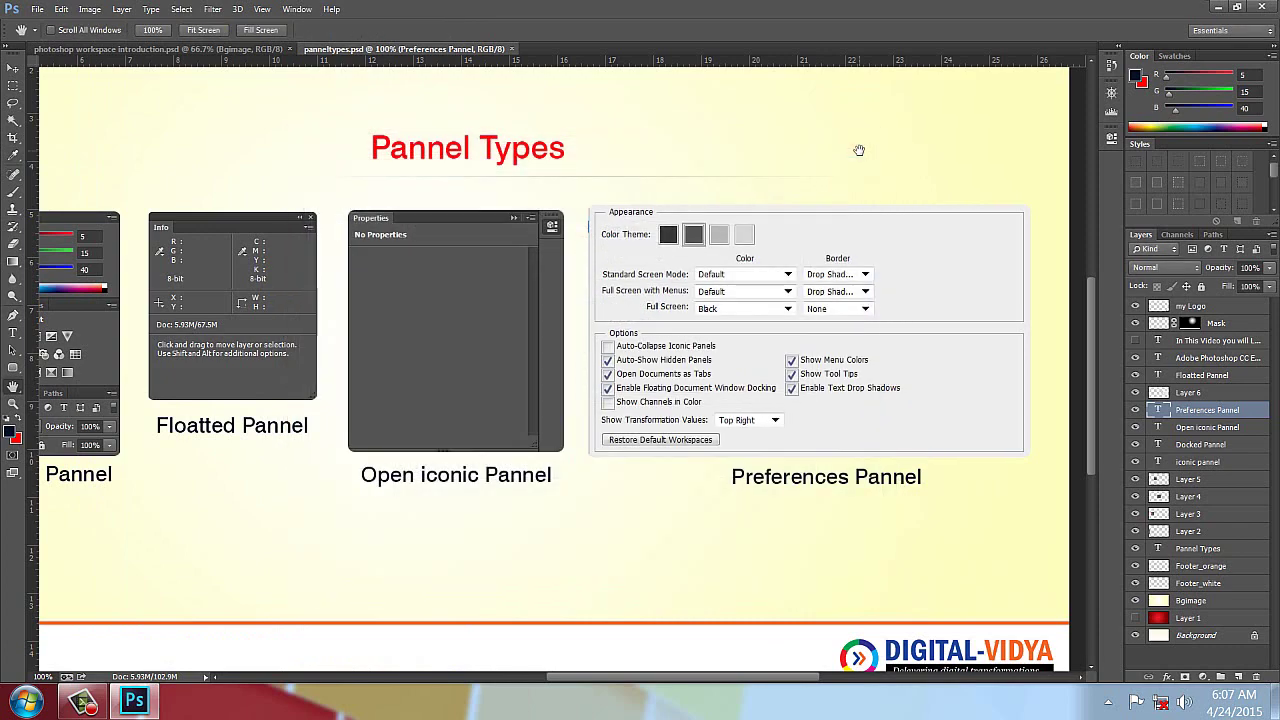
pyautogui.hotkey('ctrl', '-')
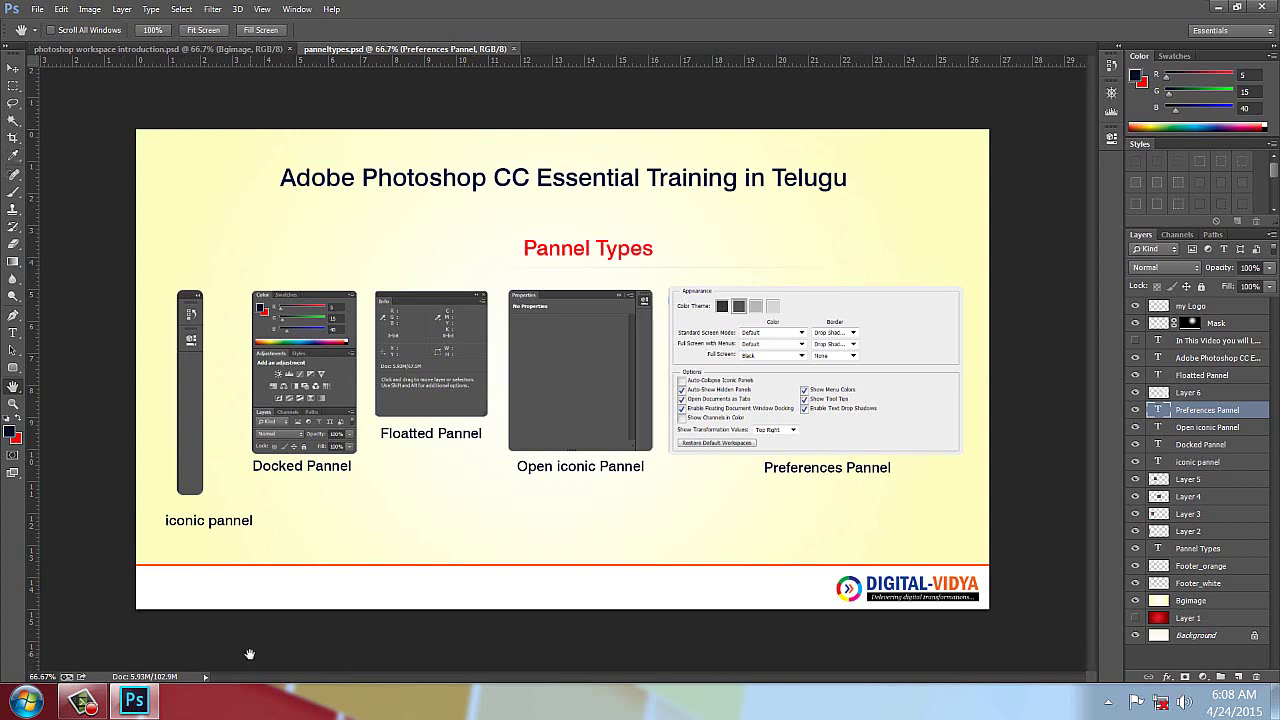
pyautogui.click(62, 10)
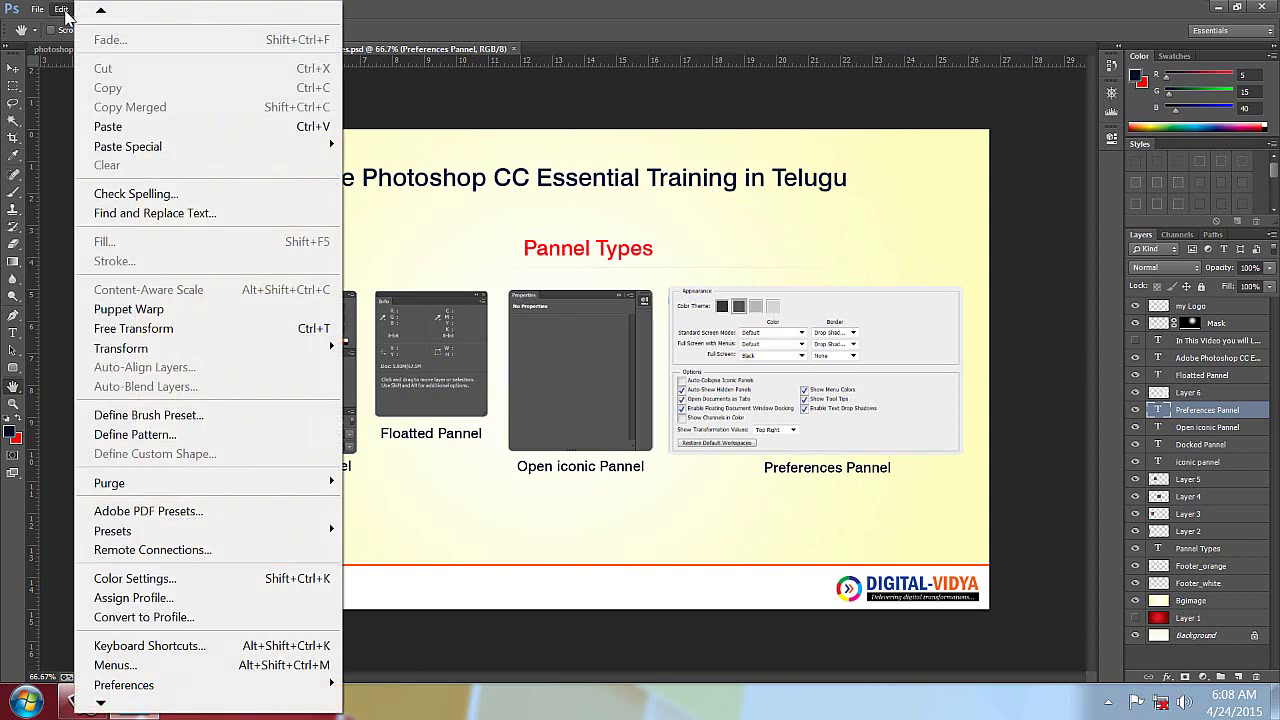
pyautogui.moveTo(124, 685)
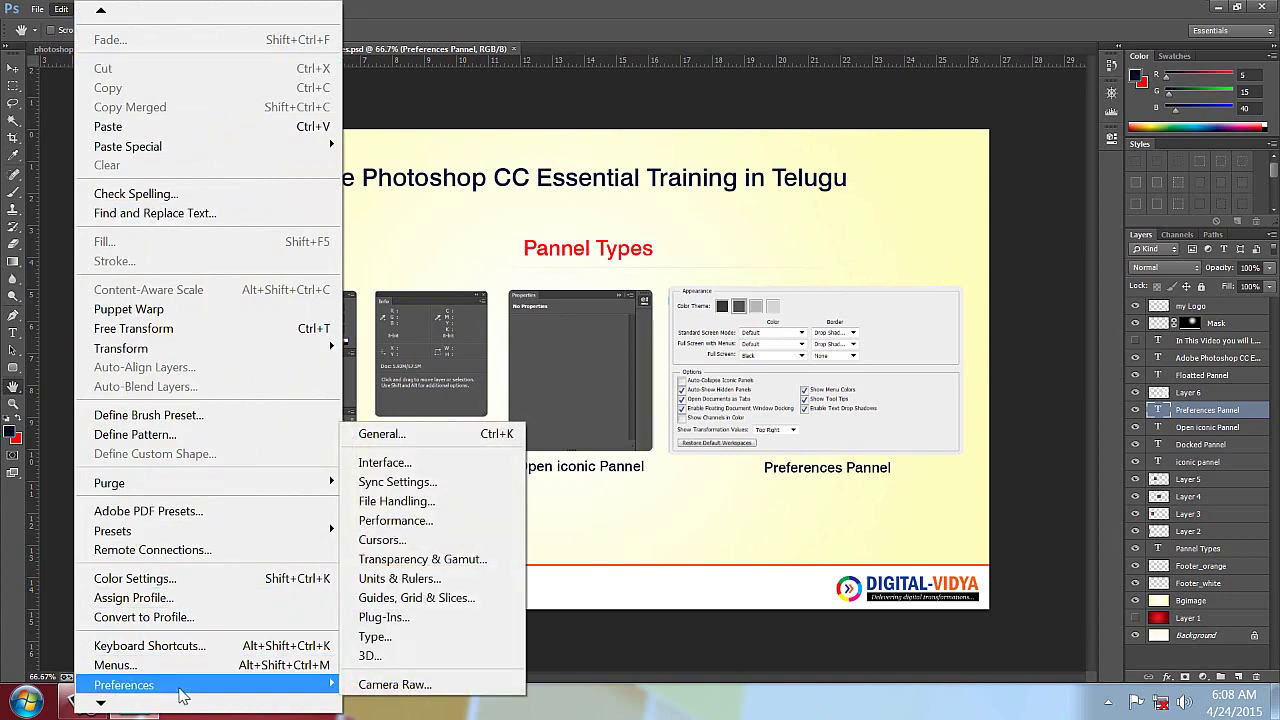
pyautogui.click(368, 463)
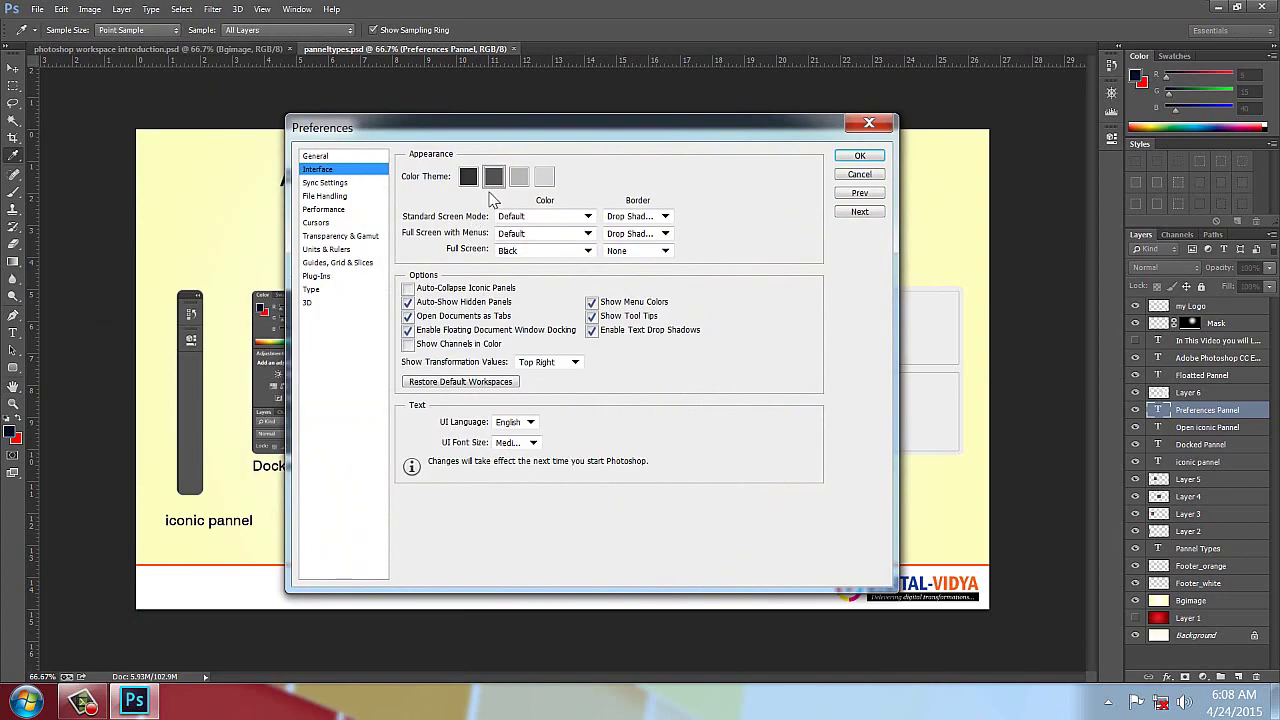
# Compare the four Color Theme swatches and apply the darkest theme
pyautogui.click(520, 180)
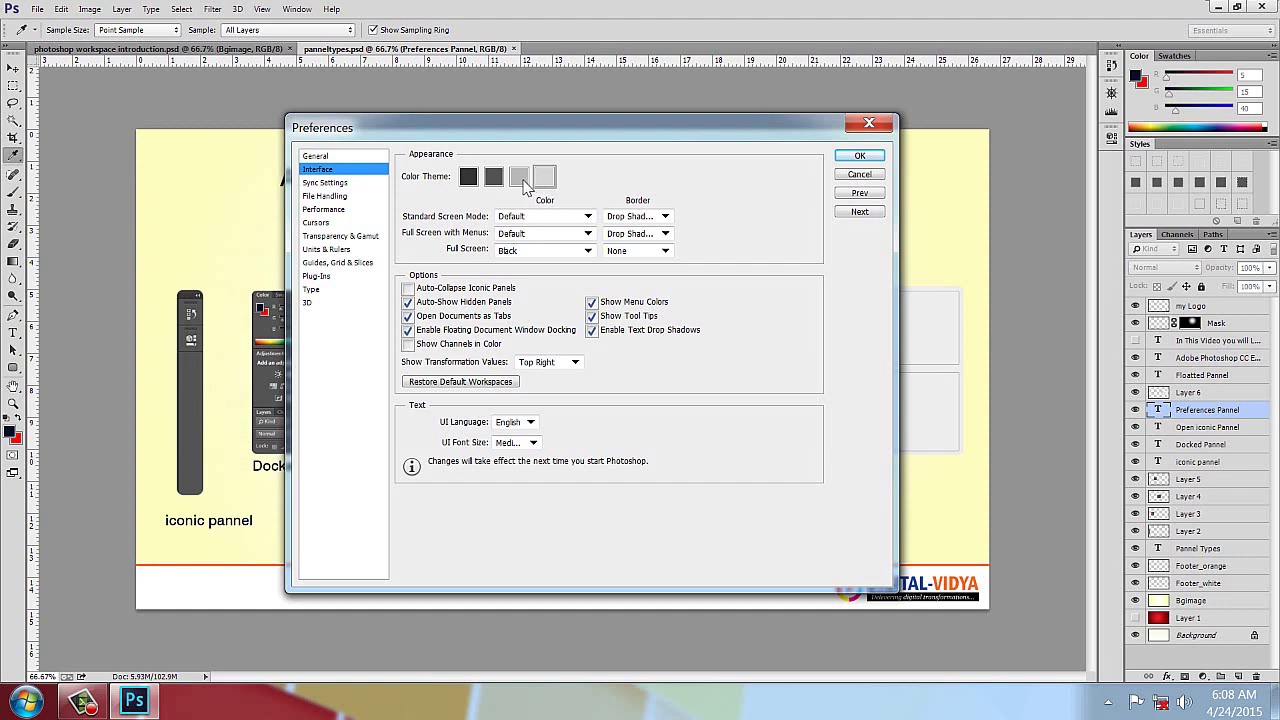
pyautogui.click(518, 177)
pyautogui.click(469, 177)
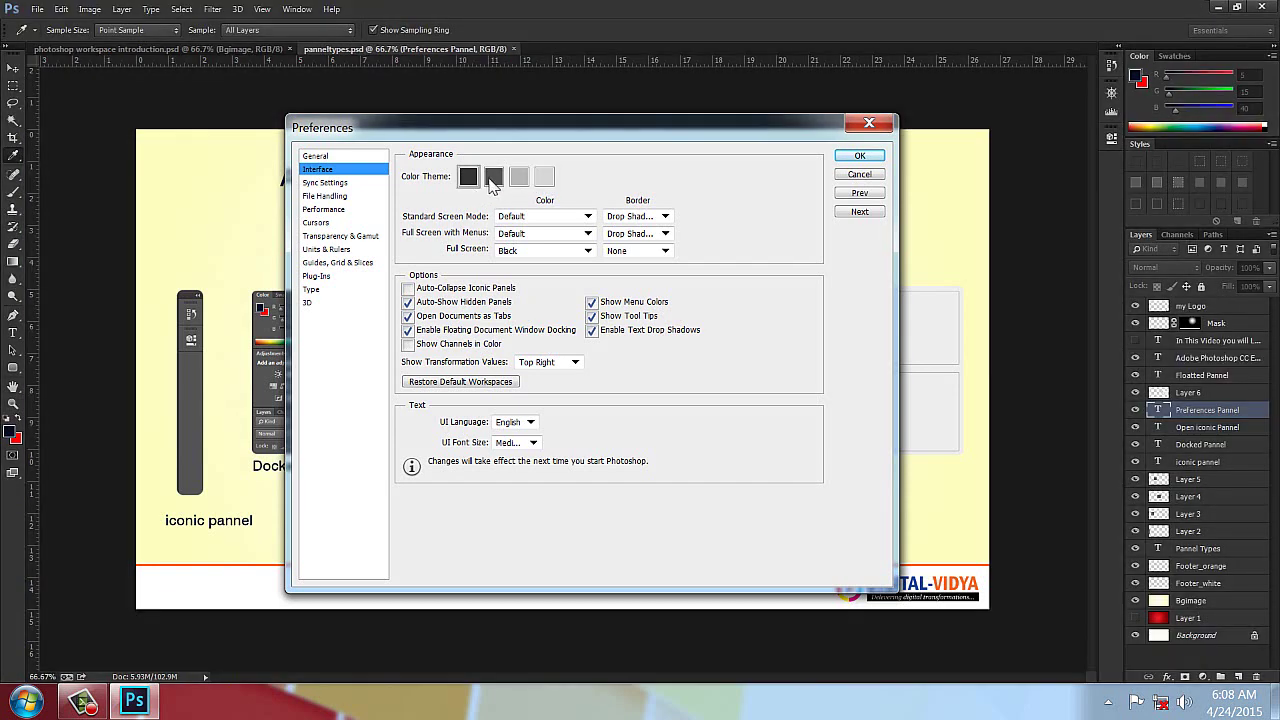
pyautogui.click(494, 178)
pyautogui.click(544, 178)
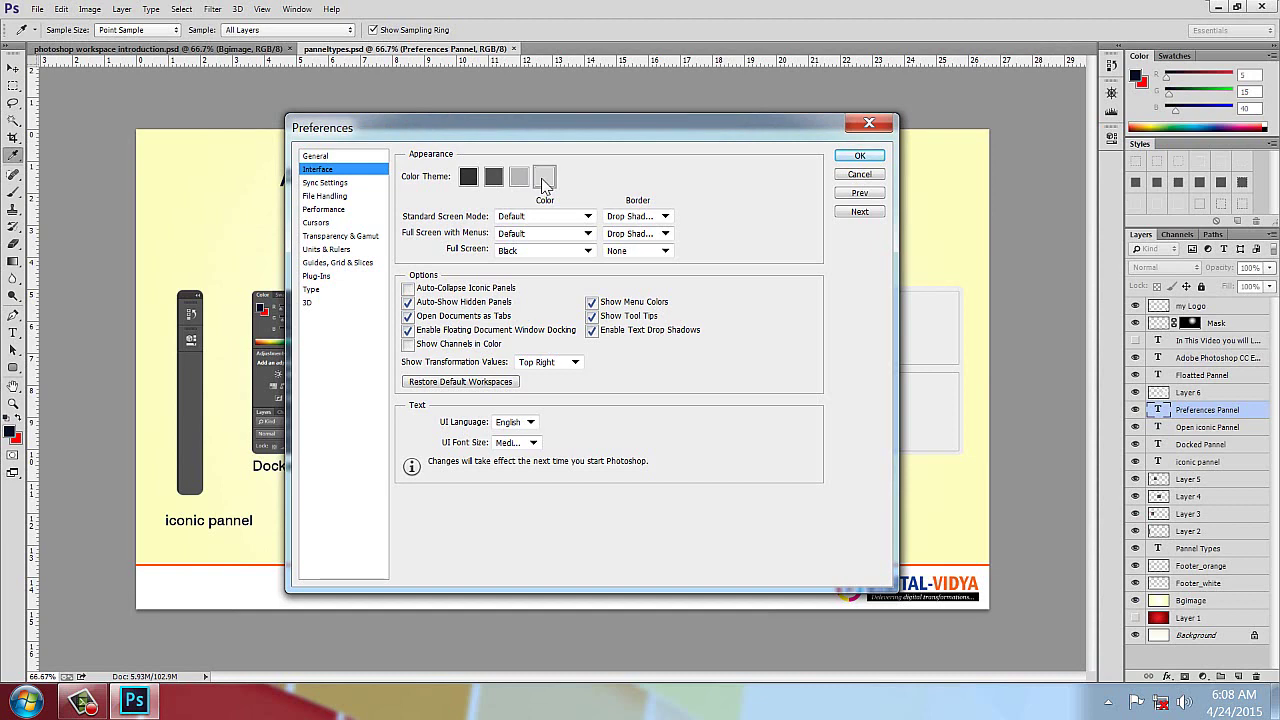
pyautogui.click(469, 180)
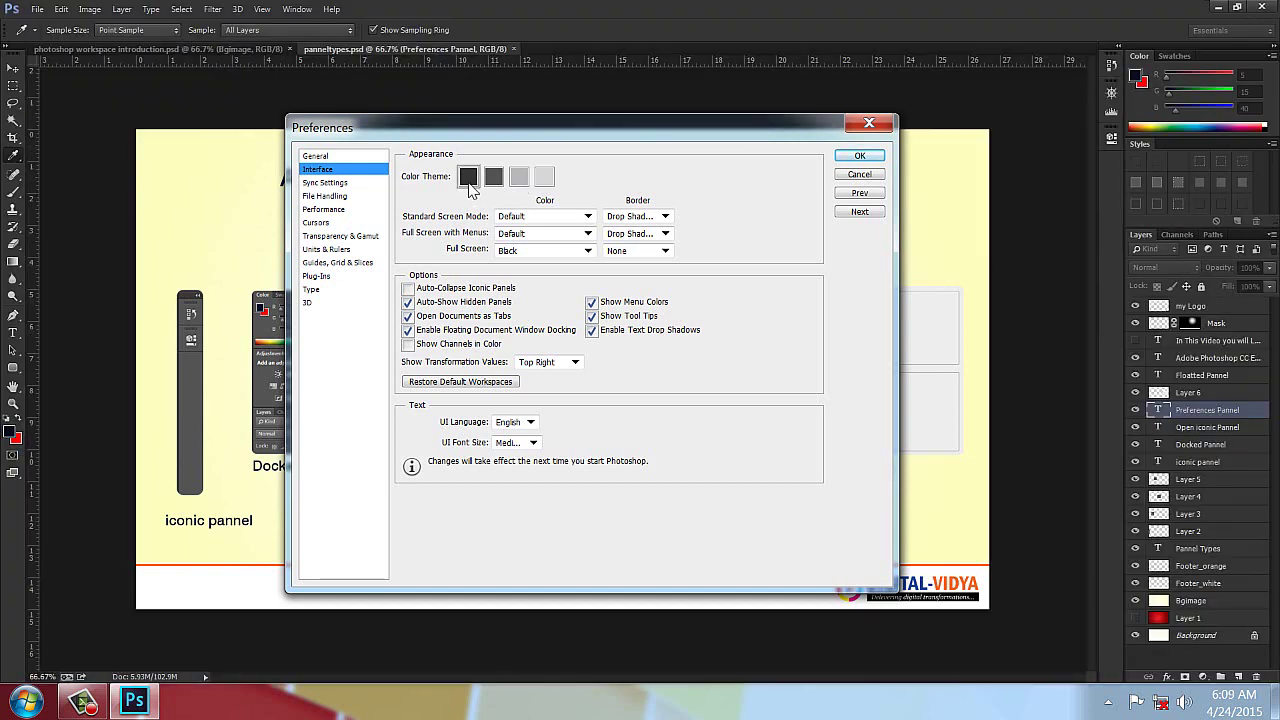
pyautogui.click(494, 183)
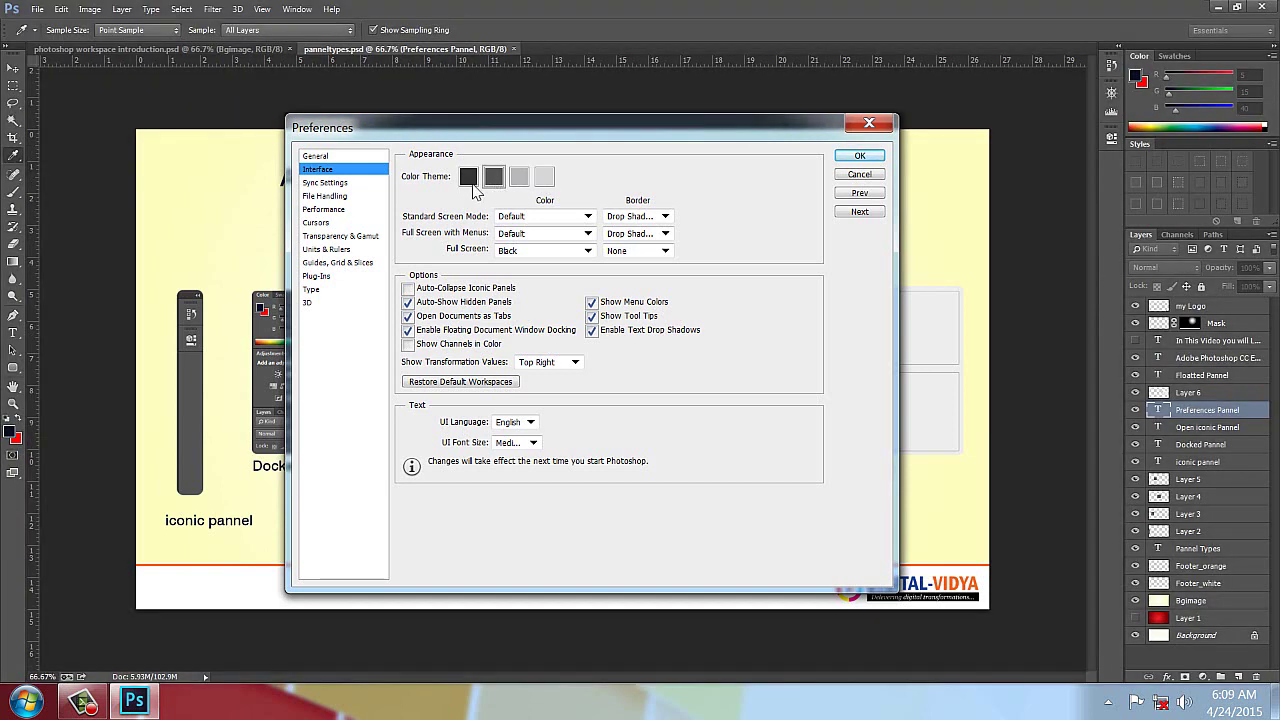
pyautogui.click(469, 180)
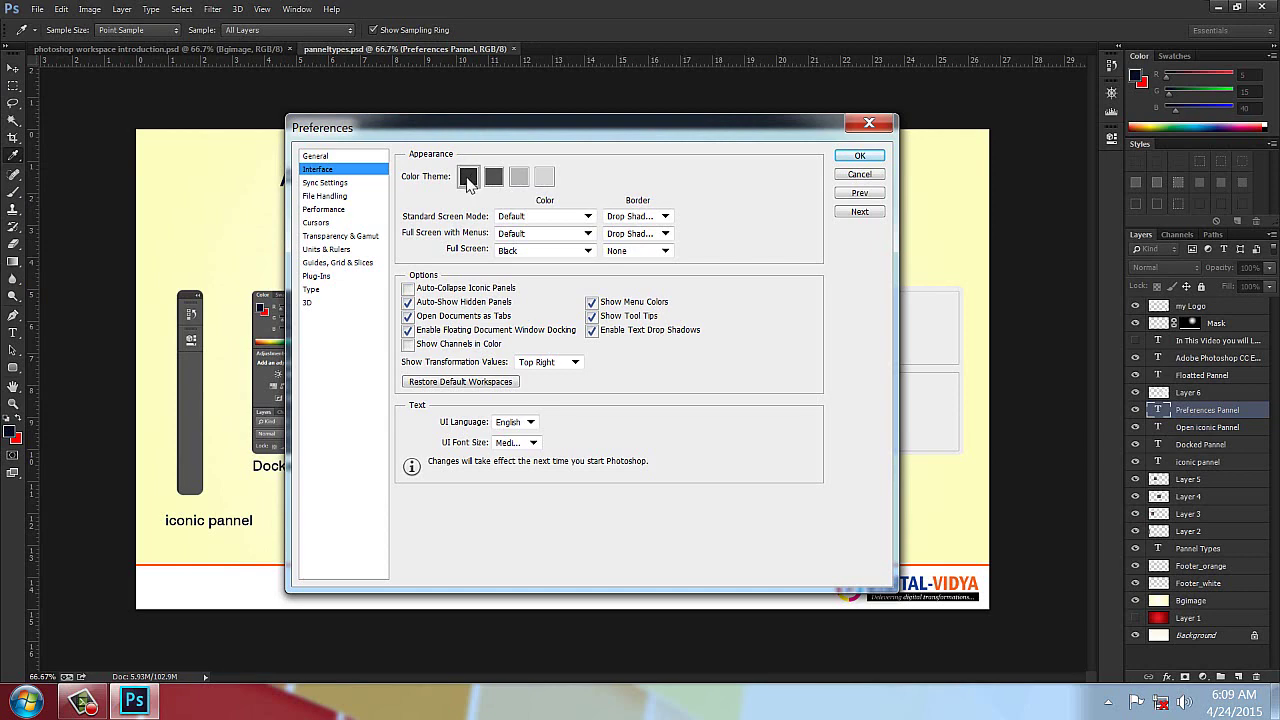
pyautogui.click(859, 157)
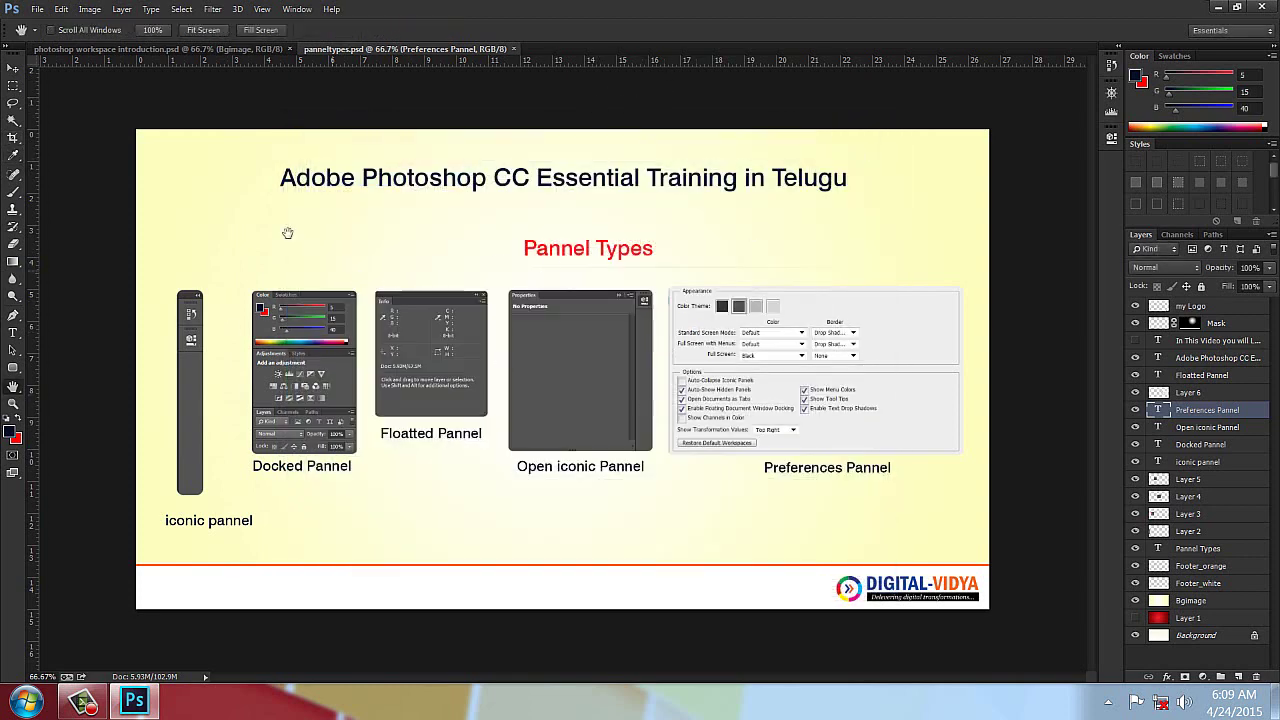
# Switch between both documents, then close panneltypes.psd and photoshop workspace introduction.psd
pyautogui.click(160, 49)
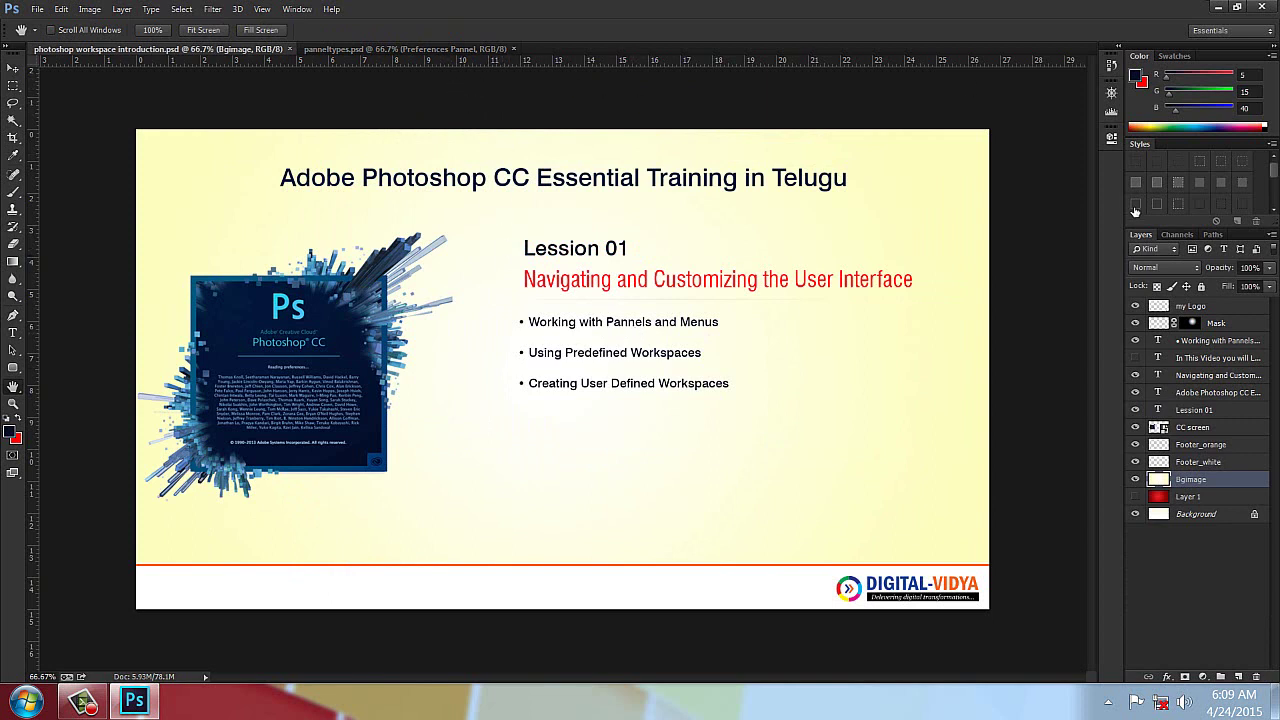
pyautogui.click(369, 50)
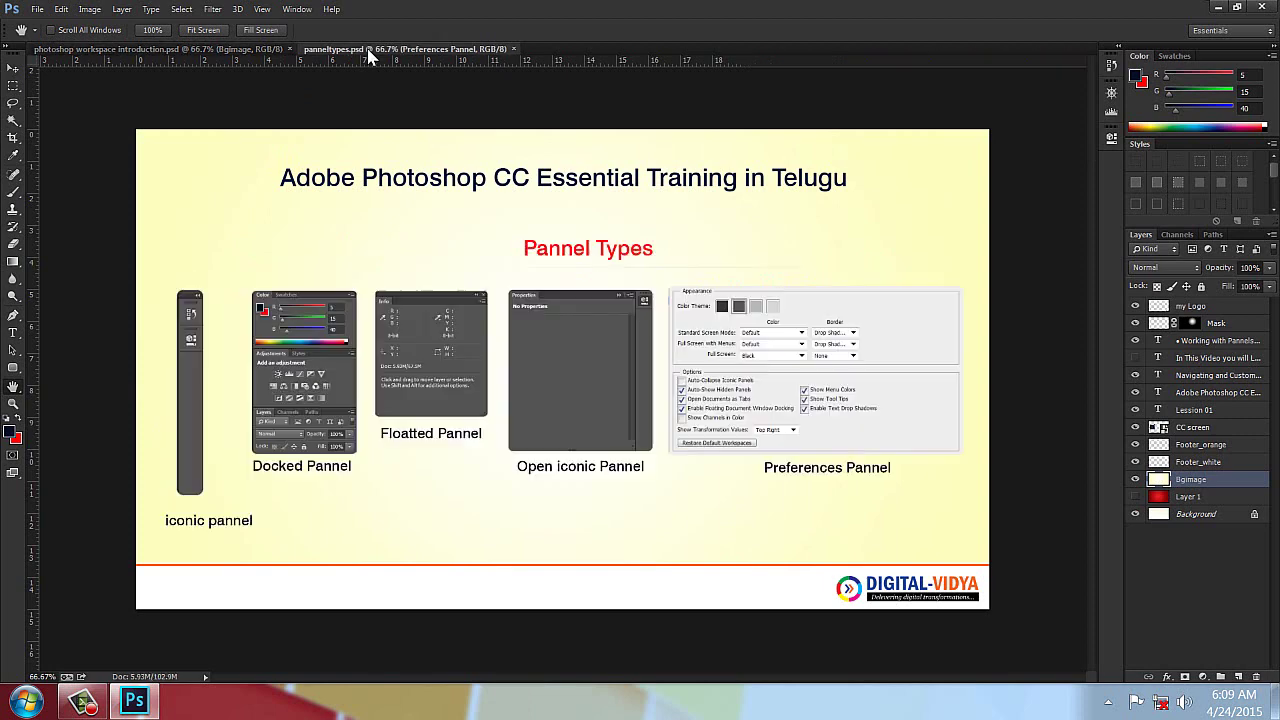
pyautogui.click(515, 48)
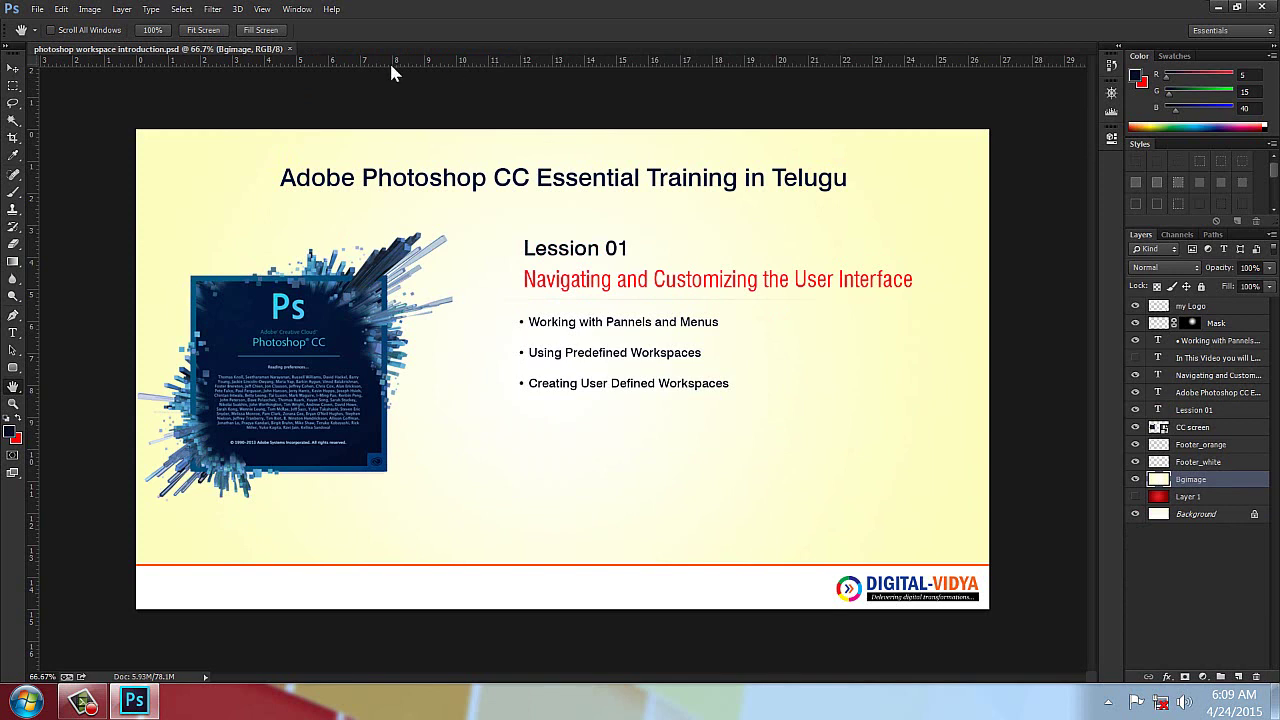
pyautogui.click(290, 49)
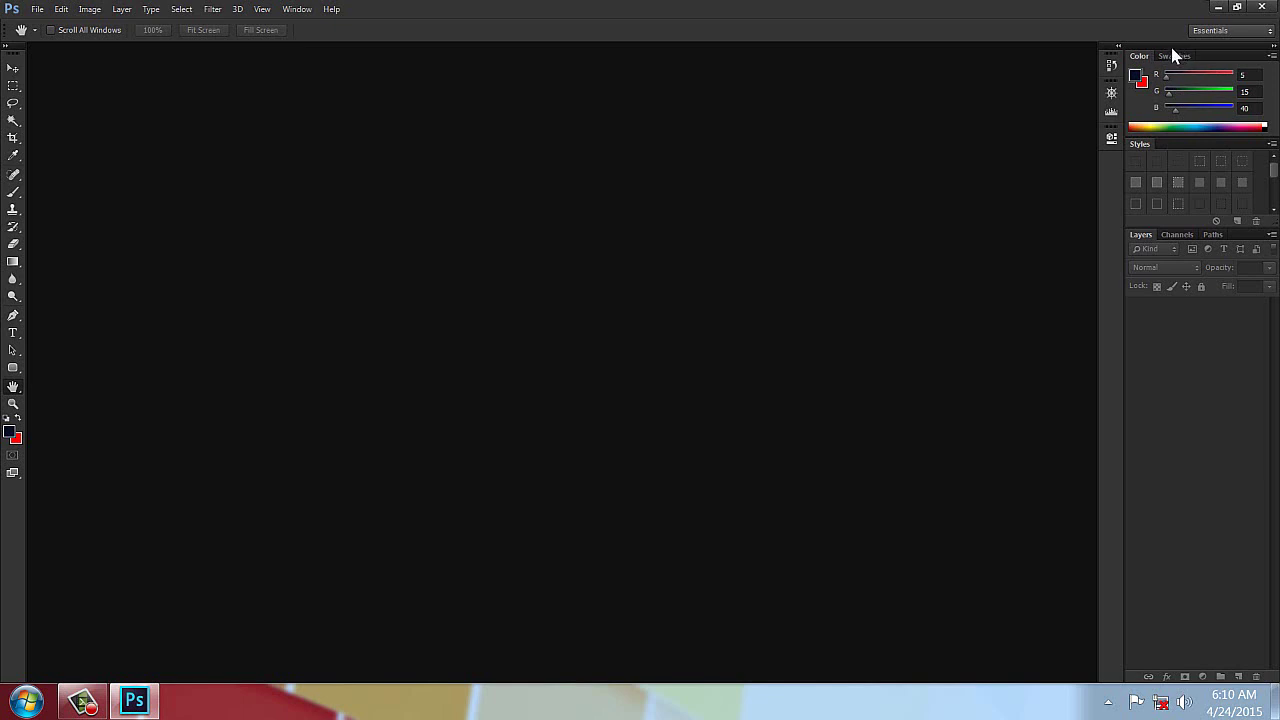
# Float the right dock, split out the Layers group, close Color/Swatches/Styles, and reposition Layers
pyautogui.moveTo(1174, 45); pyautogui.dragTo(815, 80)
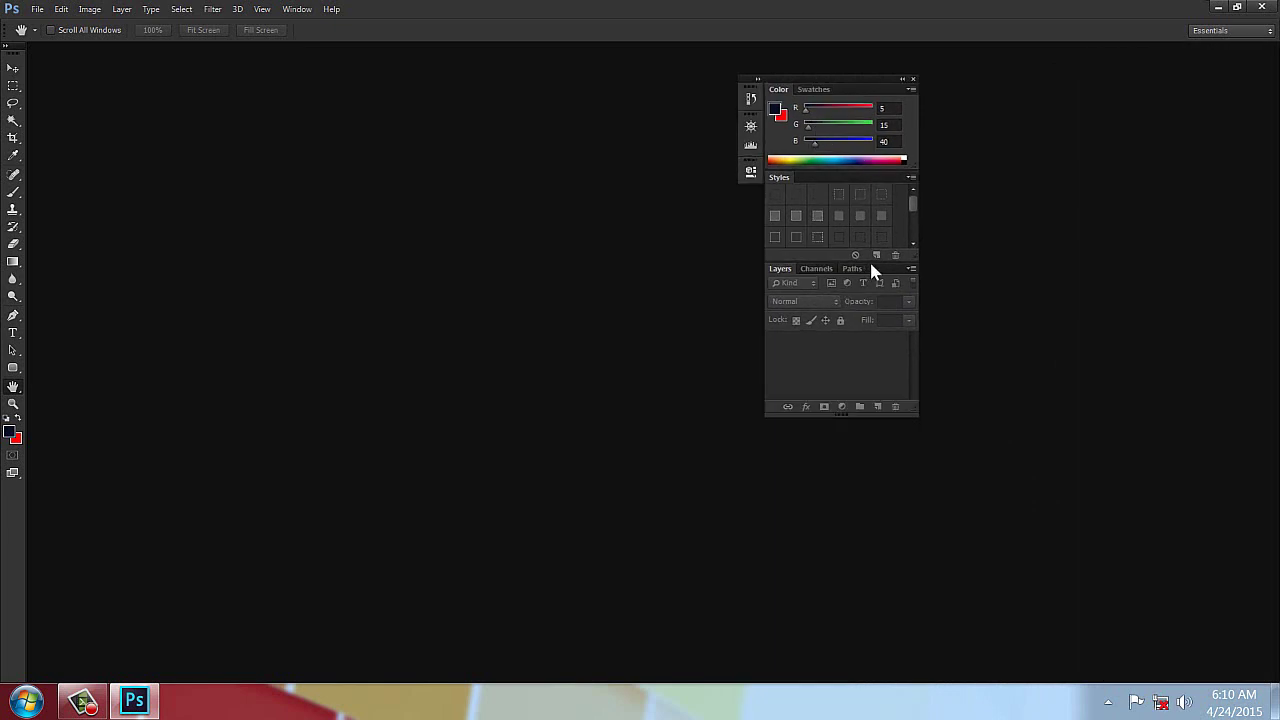
pyautogui.moveTo(885, 271); pyautogui.dragTo(411, 231)
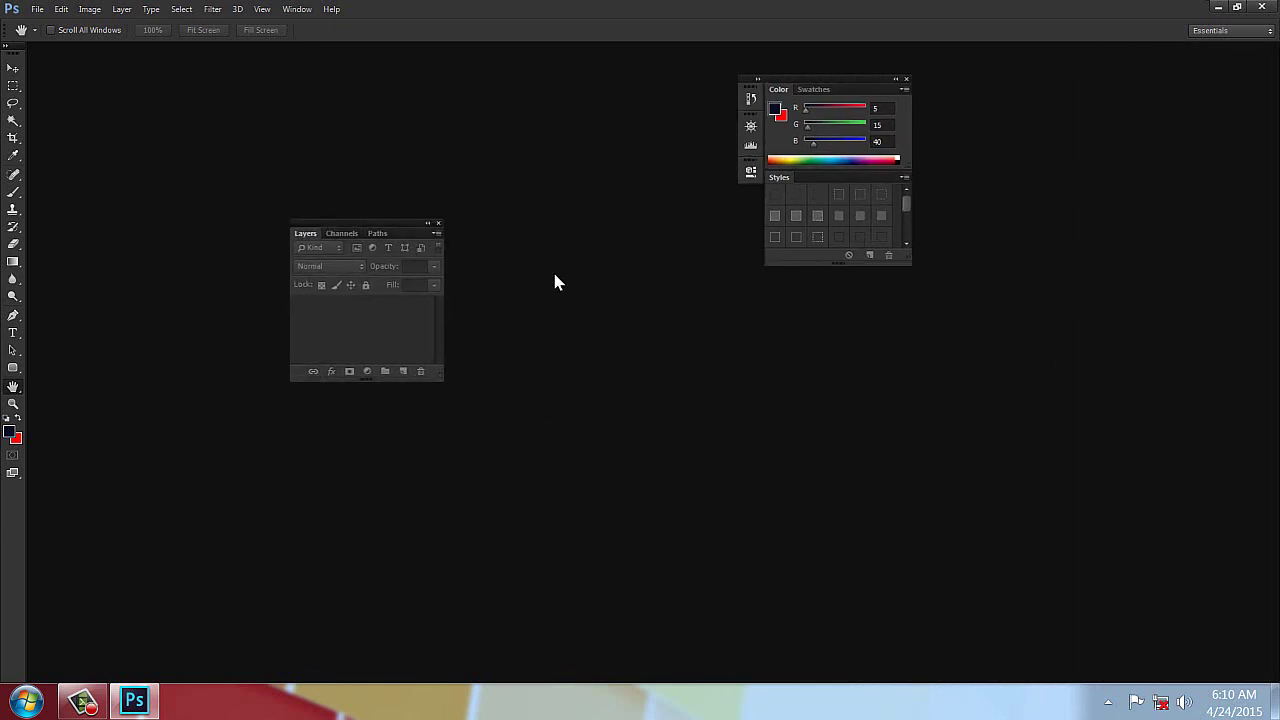
pyautogui.click(906, 80)
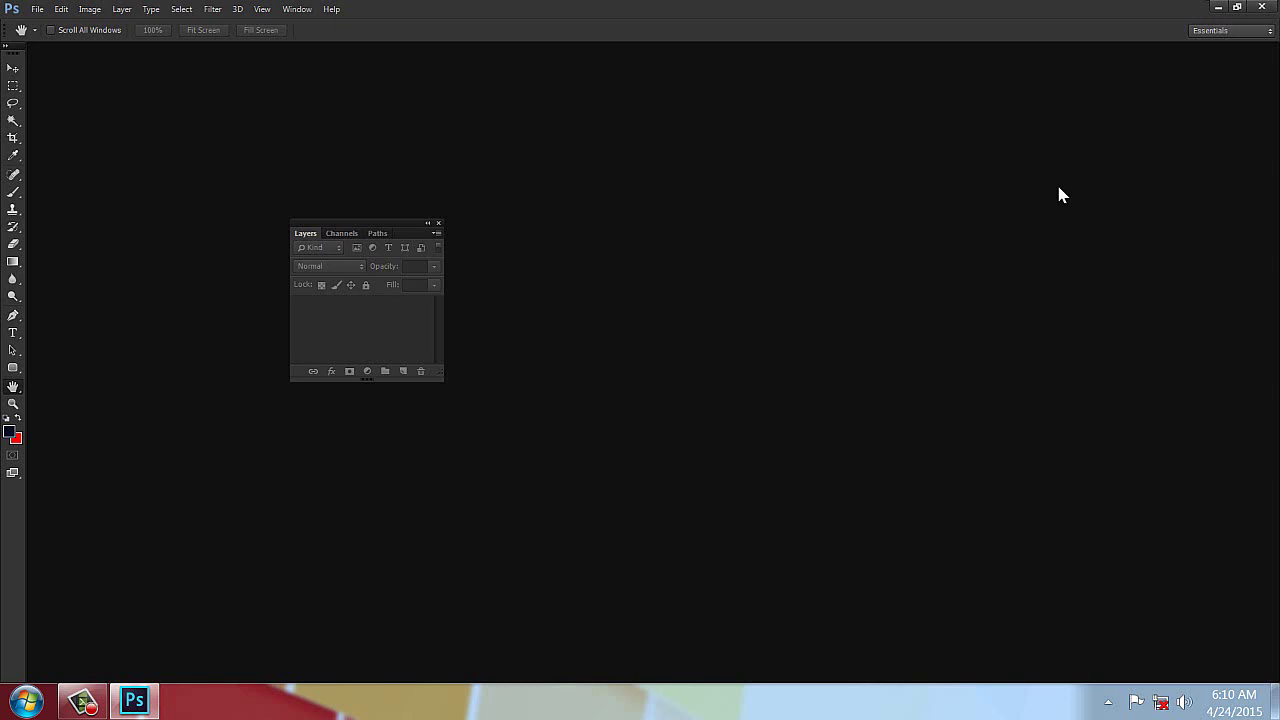
pyautogui.moveTo(354, 234); pyautogui.dragTo(399, 222)
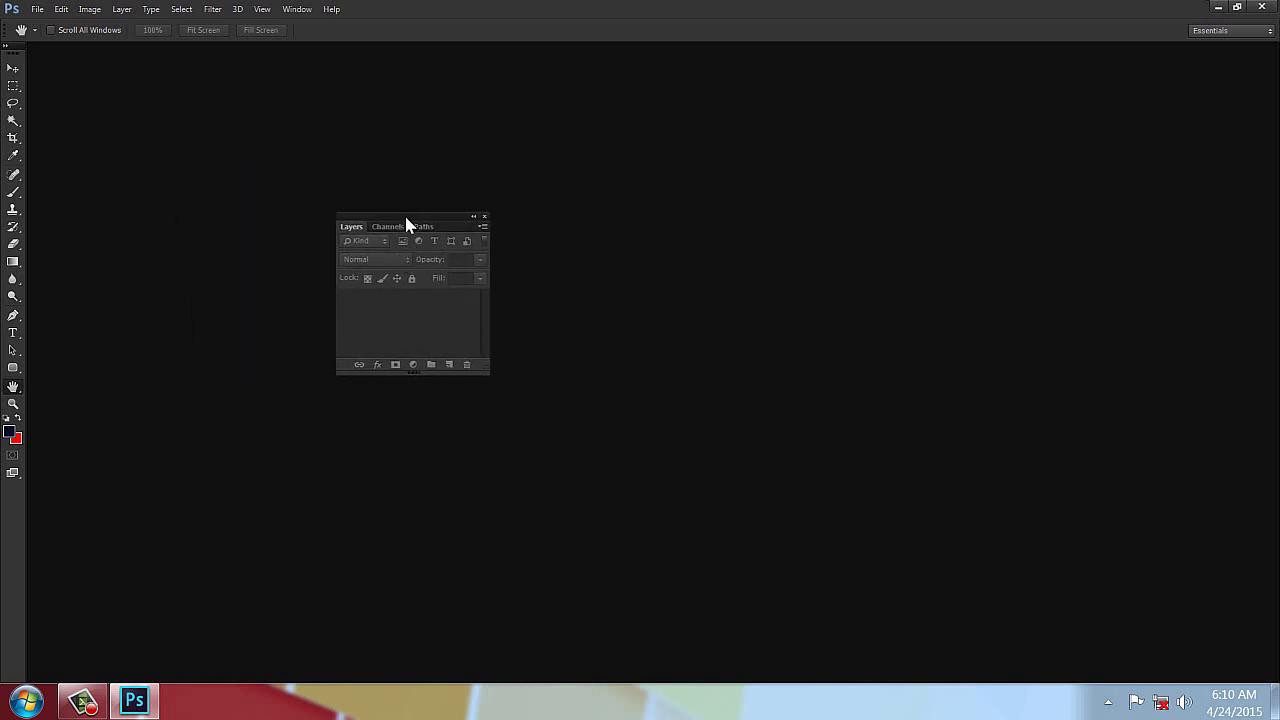
pyautogui.moveTo(396, 223)
pyautogui.mouseDown()
pyautogui.moveTo(394, 194)
pyautogui.moveTo(486, 183)
pyautogui.moveTo(386, 234)
pyautogui.moveTo(415, 170)
pyautogui.moveTo(420, 237)
pyautogui.moveTo(377, 211)
pyautogui.mouseUp()
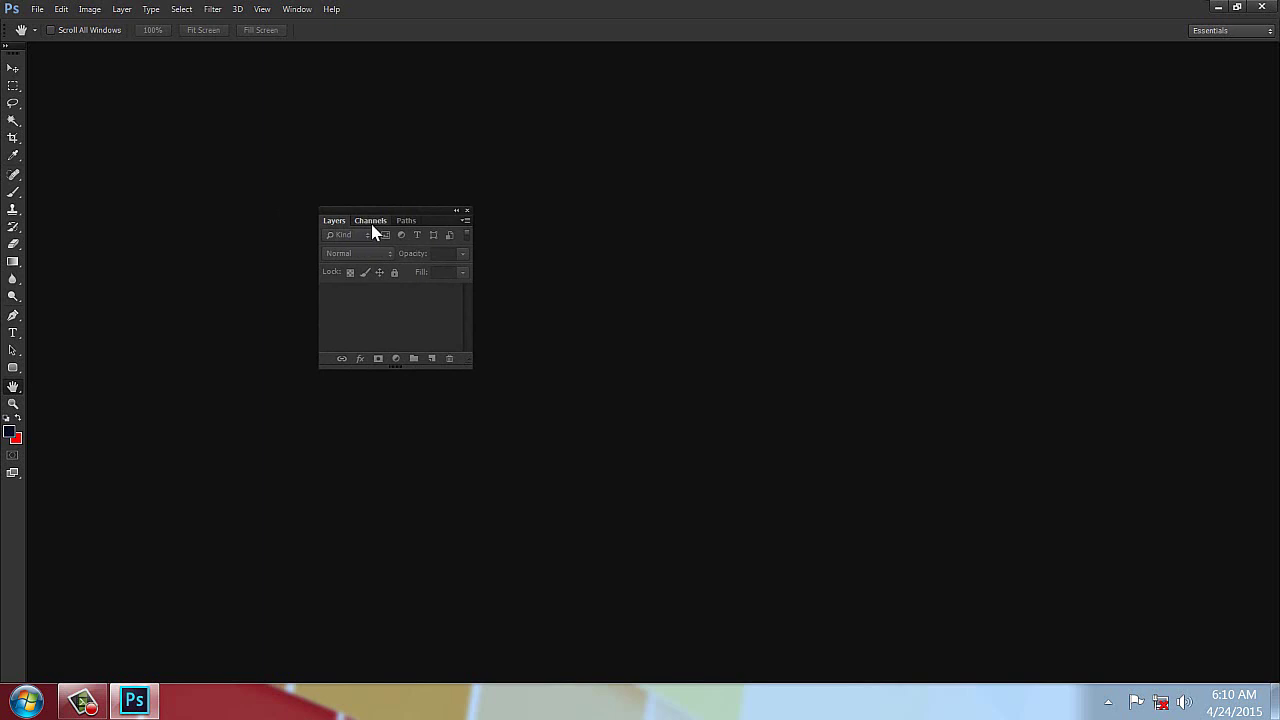
# Cycle through the Layers, Channels and Paths tabs of the floating group, ending on Paths
pyautogui.click(372, 226)
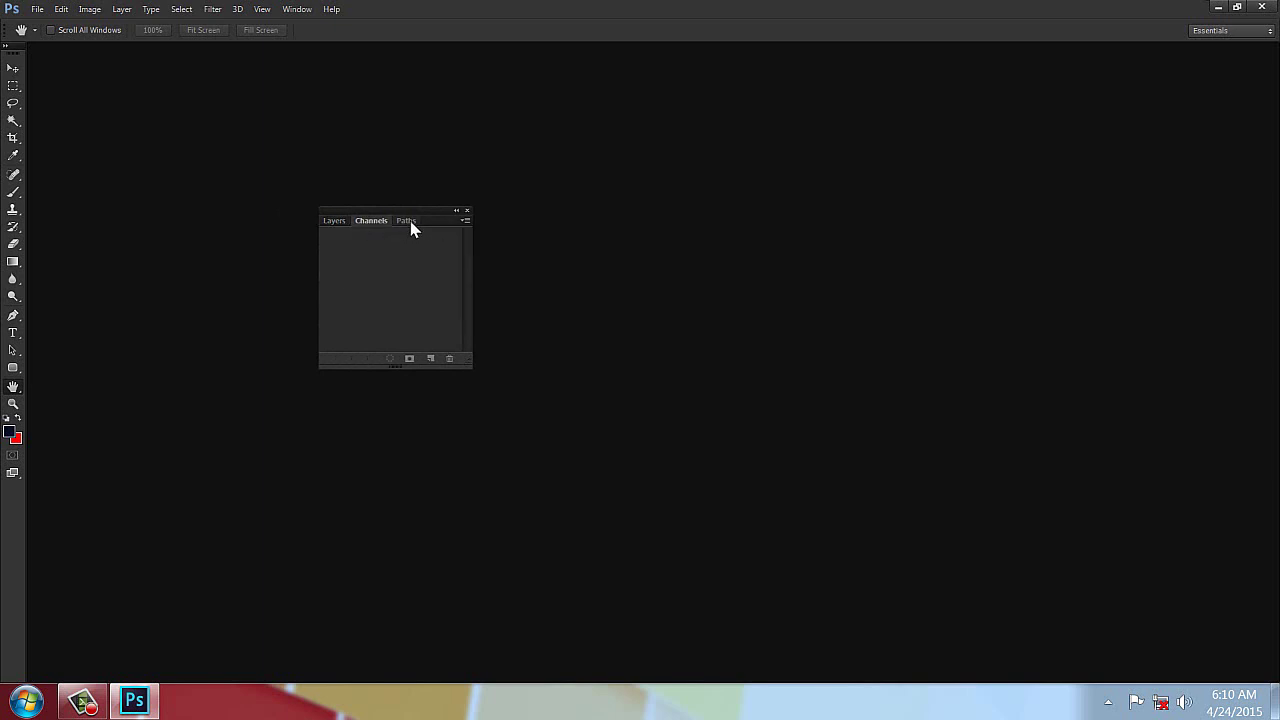
pyautogui.click(408, 222)
pyautogui.click(340, 222)
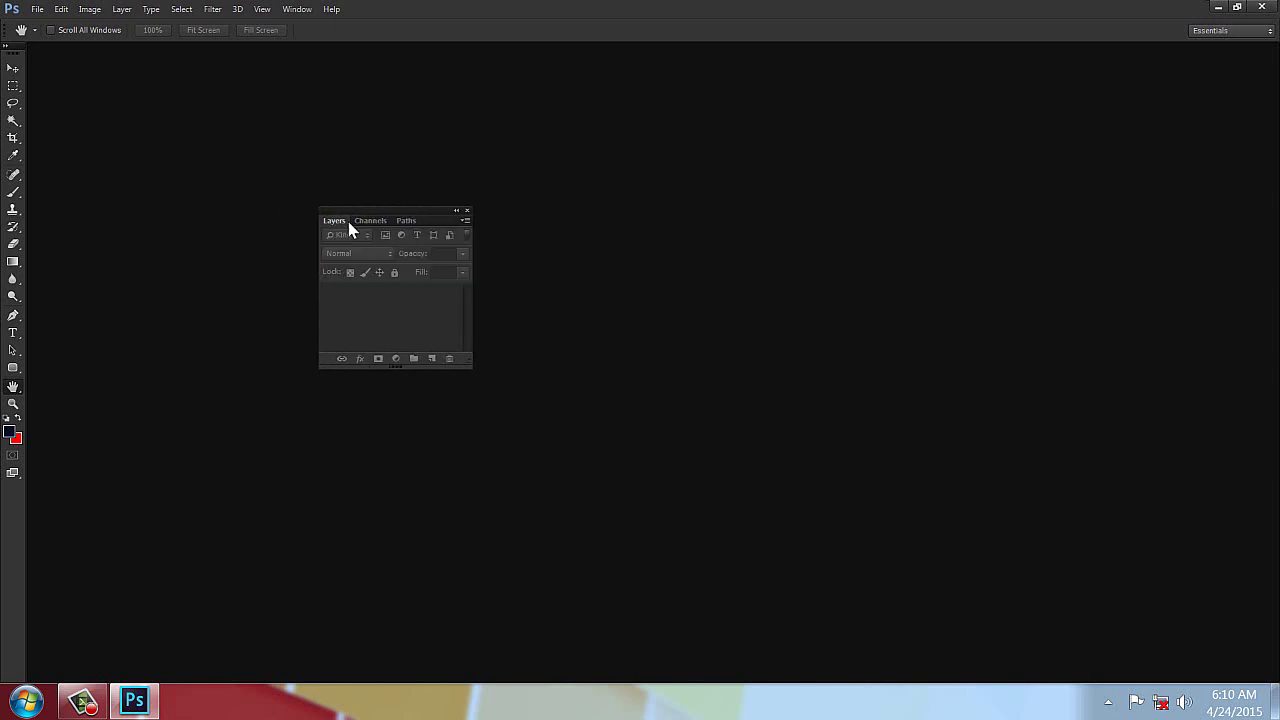
pyautogui.click(412, 222)
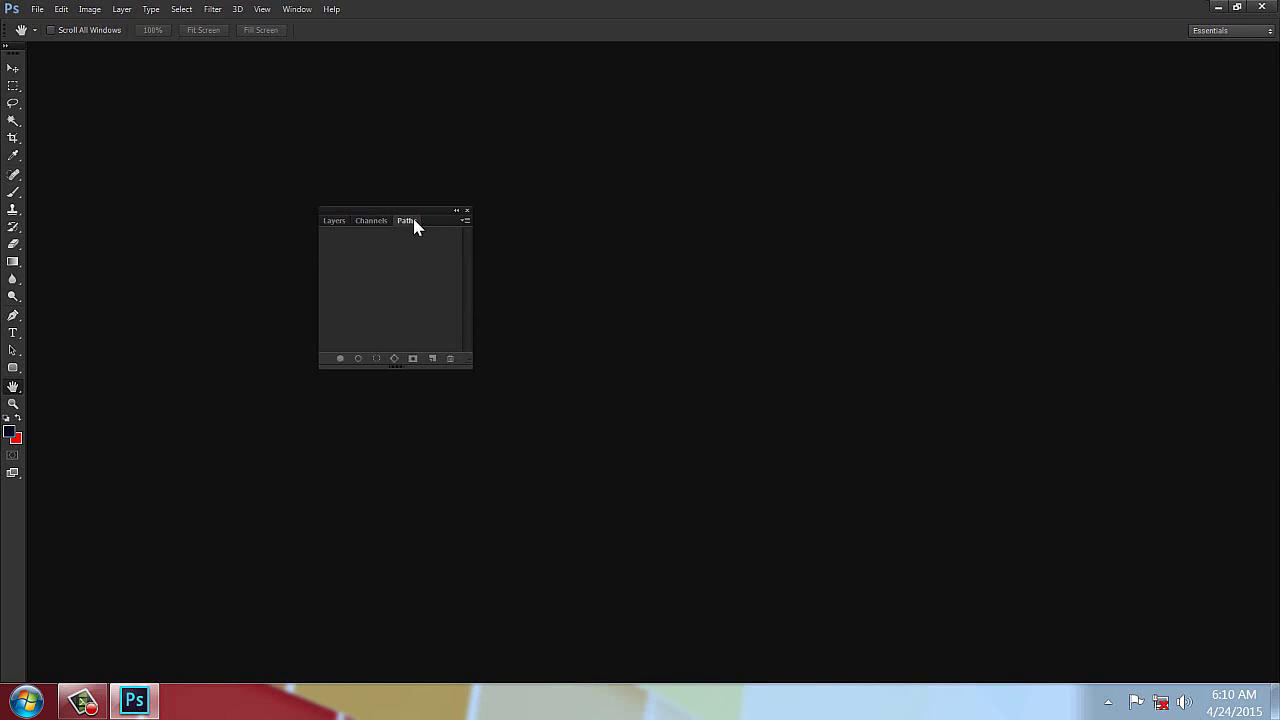
pyautogui.click(334, 221)
pyautogui.click(405, 221)
pyautogui.click(340, 224)
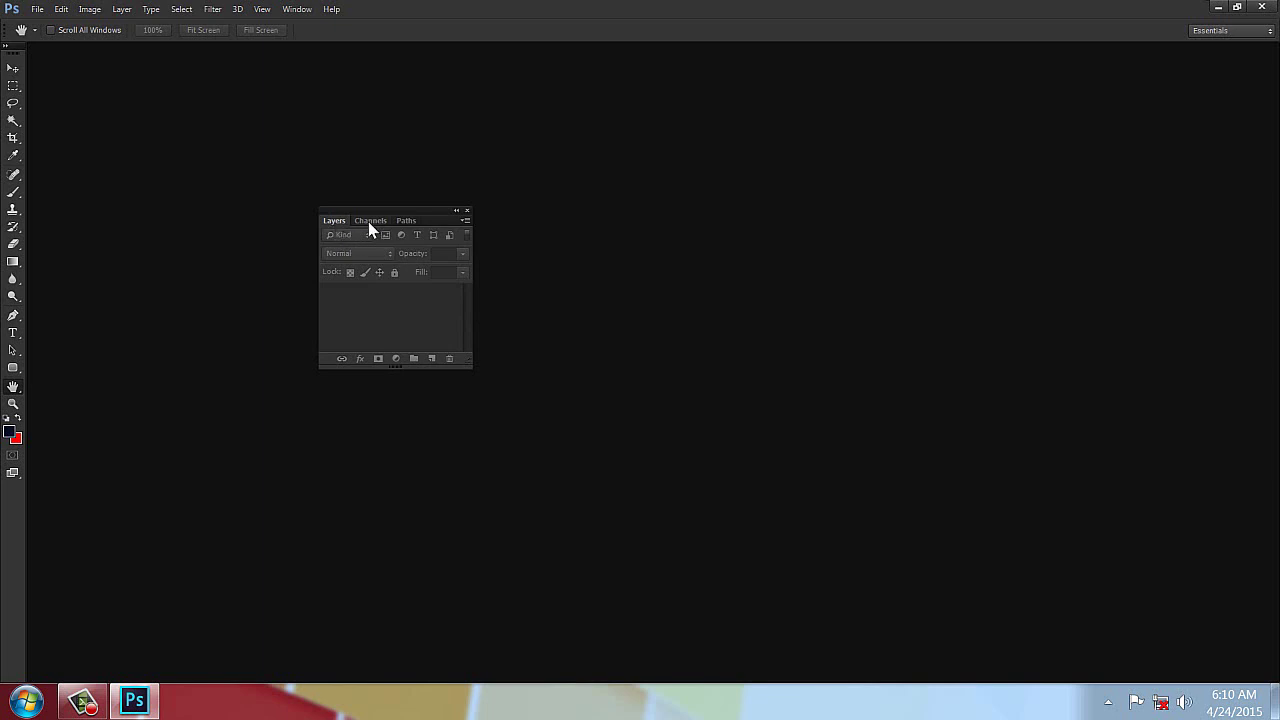
pyautogui.click(369, 224)
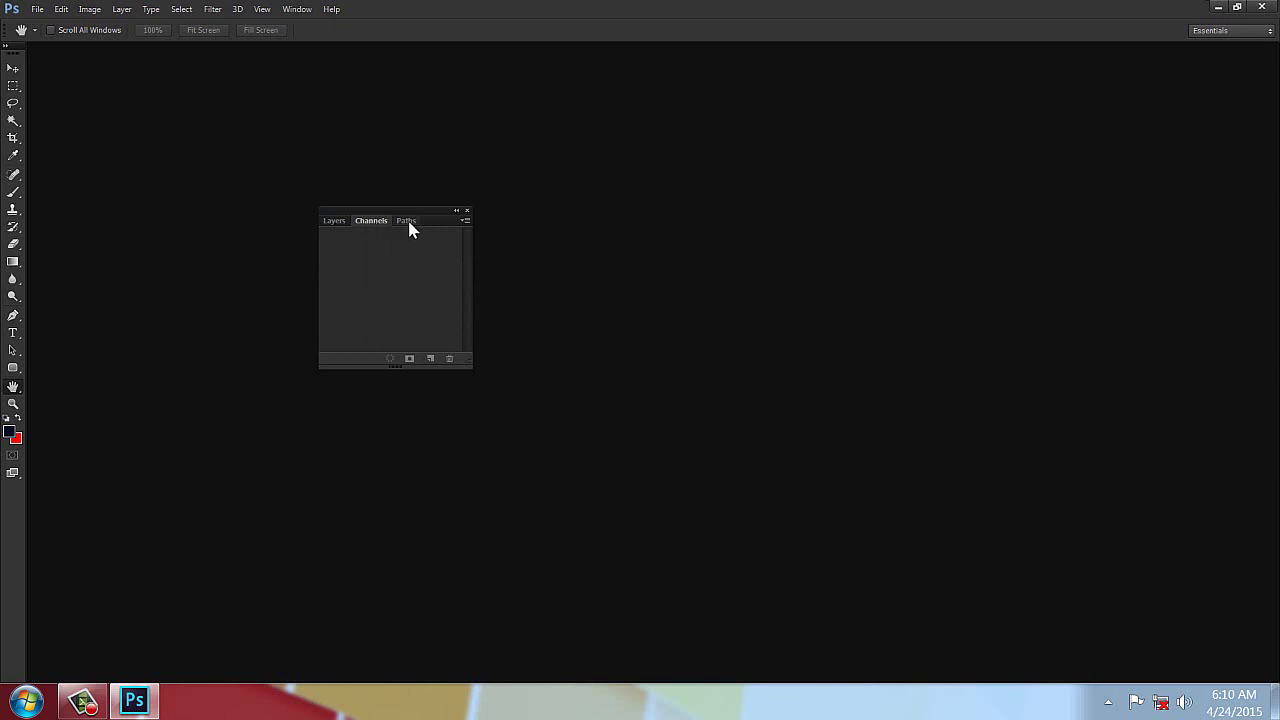
pyautogui.click(408, 223)
# Reorder the floating group's tabs to Paths, Channels, Layers with Layers showing
pyautogui.moveTo(410, 228); pyautogui.dragTo(335, 227)
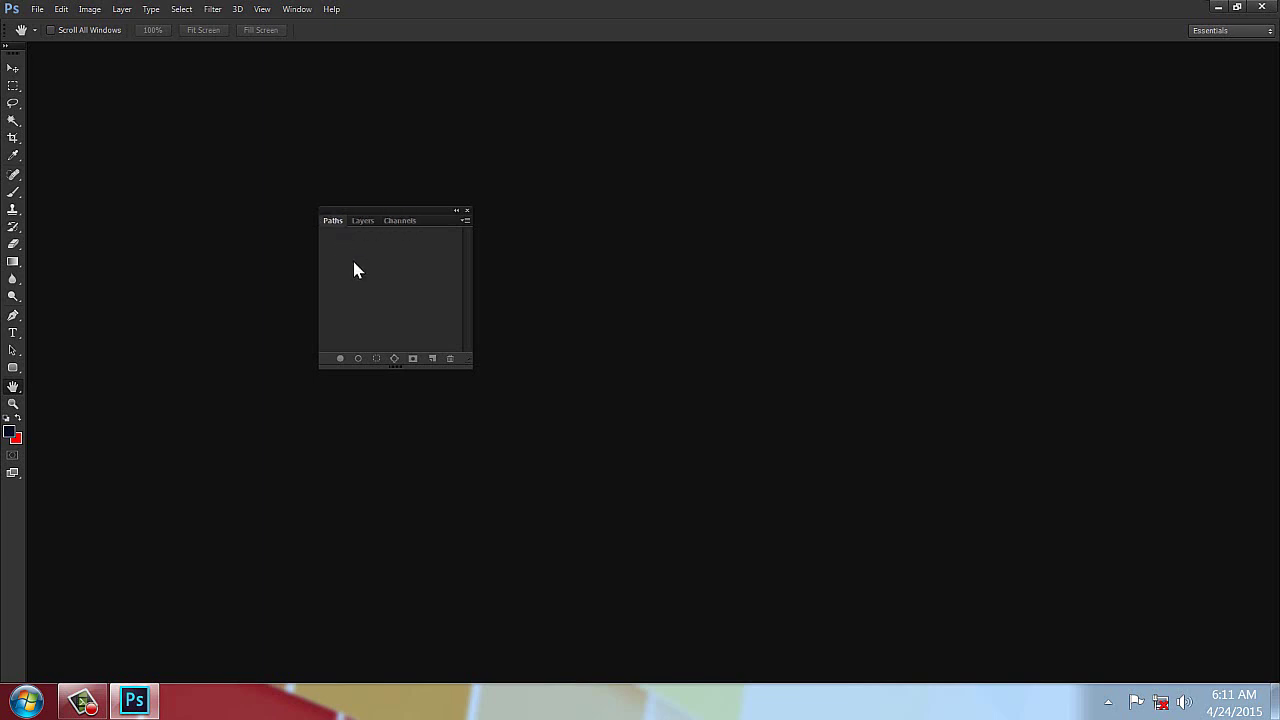
pyautogui.moveTo(366, 221); pyautogui.dragTo(337, 223)
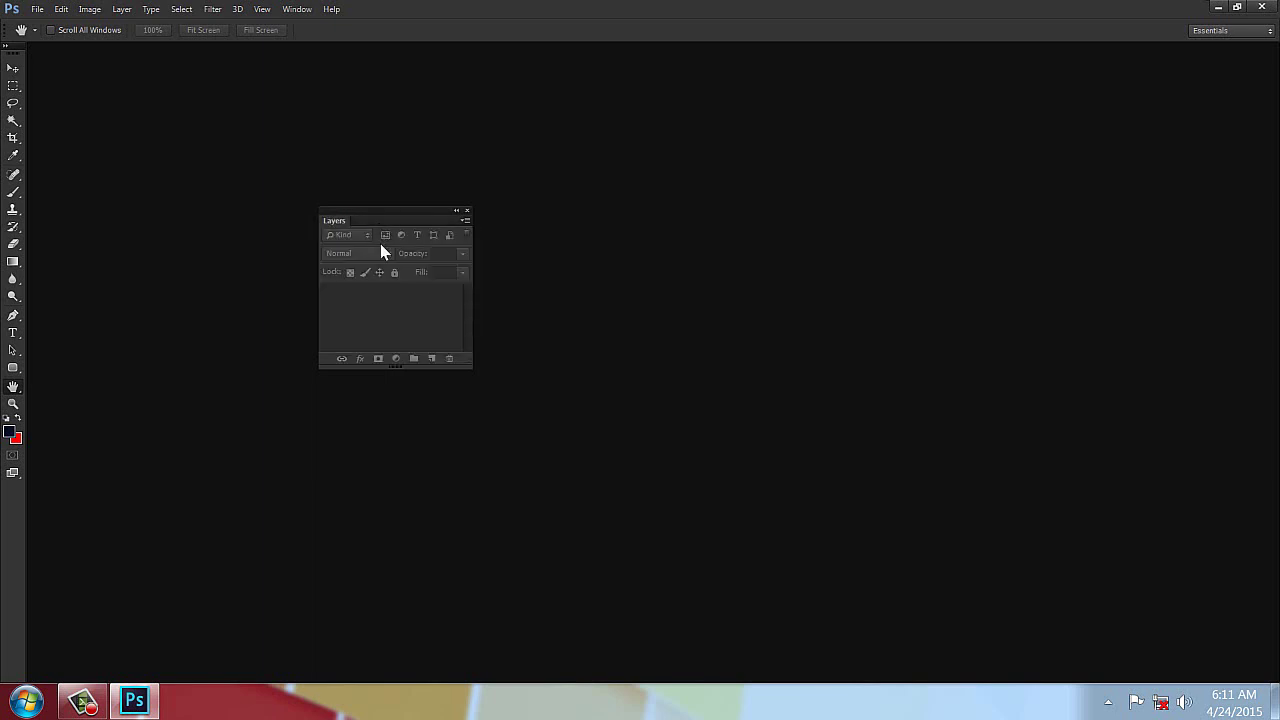
pyautogui.moveTo(337, 226); pyautogui.dragTo(373, 219)
# Show the Brush panel, float Color out of the dock, close the Styles dock and Brush, and centre Color
pyautogui.click(298, 10)
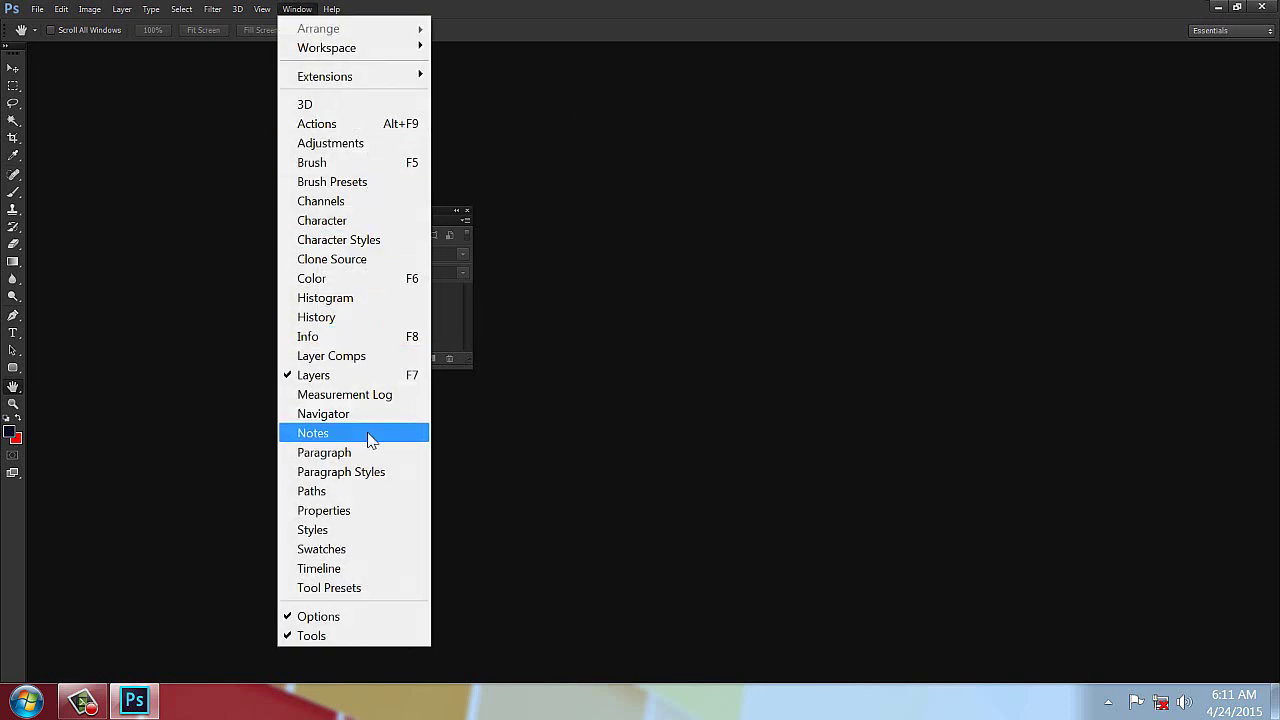
pyautogui.click(328, 166)
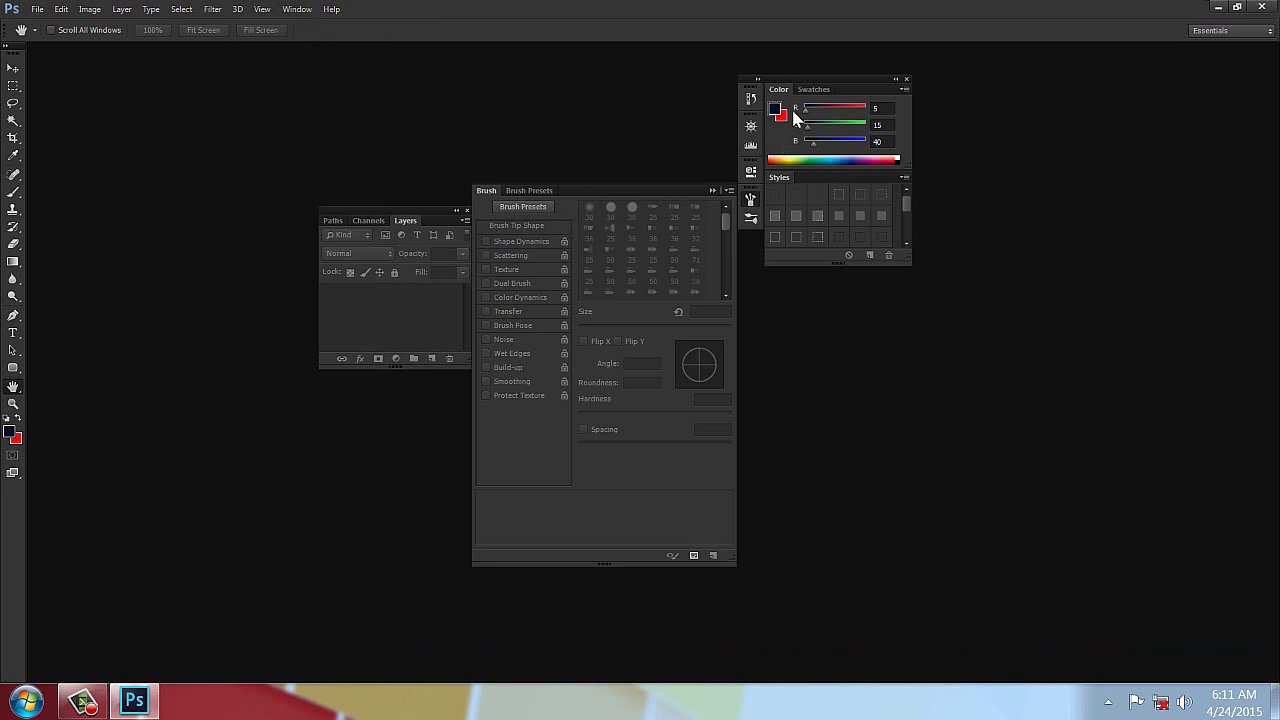
pyautogui.moveTo(778, 90); pyautogui.dragTo(1017, 158)
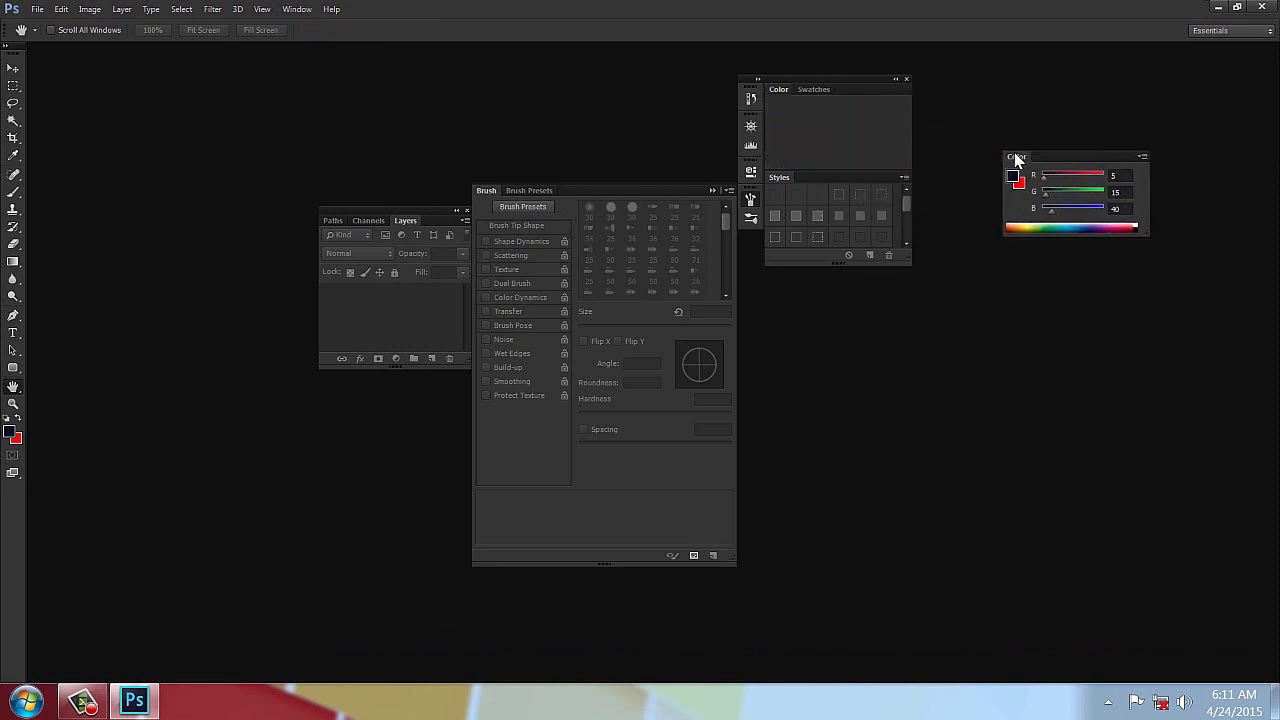
pyautogui.click(913, 78)
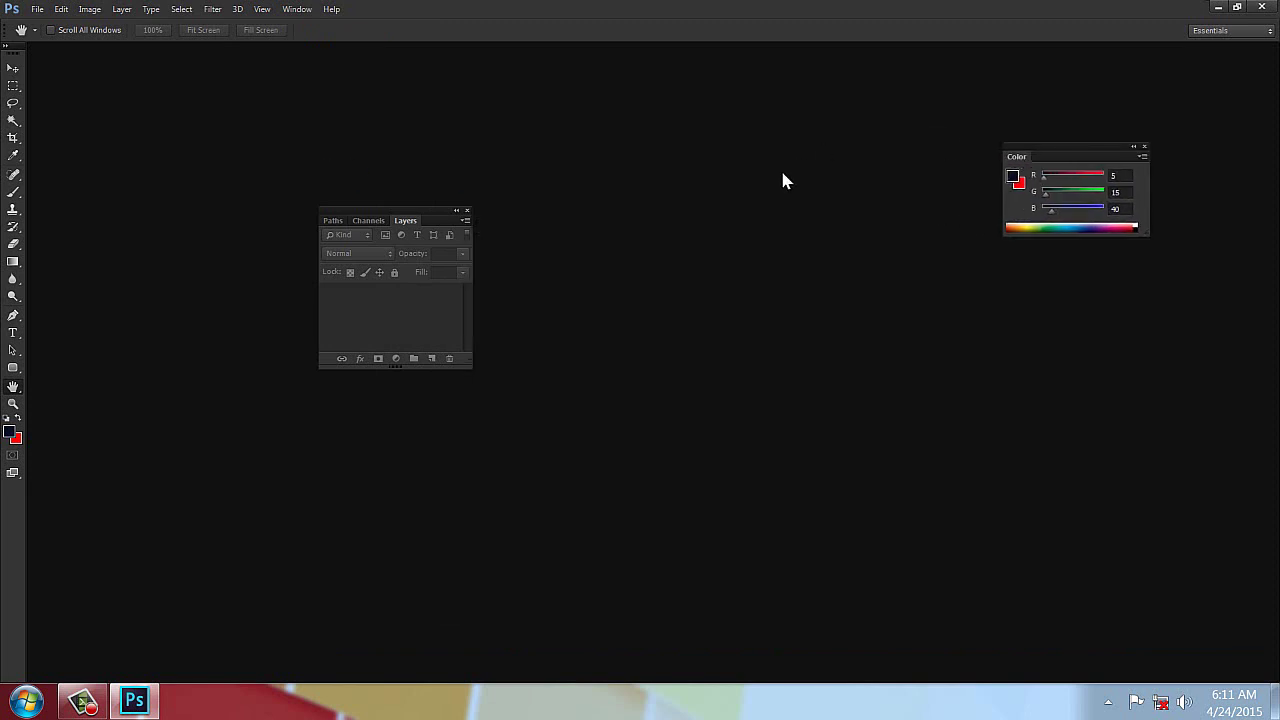
pyautogui.moveTo(1022, 156); pyautogui.dragTo(670, 206)
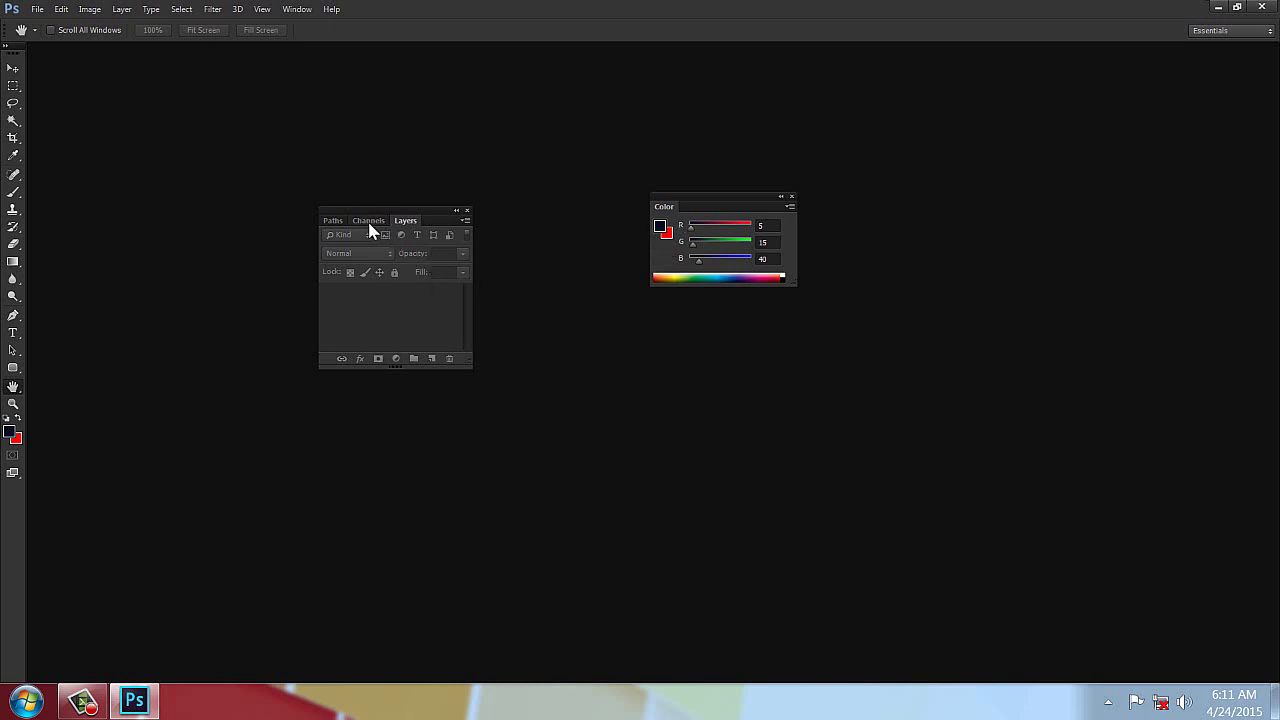
# Tab Channels into the floating Color panel, reposition both groups, and collapse Color/Channels to icons
pyautogui.moveTo(369, 222); pyautogui.dragTo(641, 424)
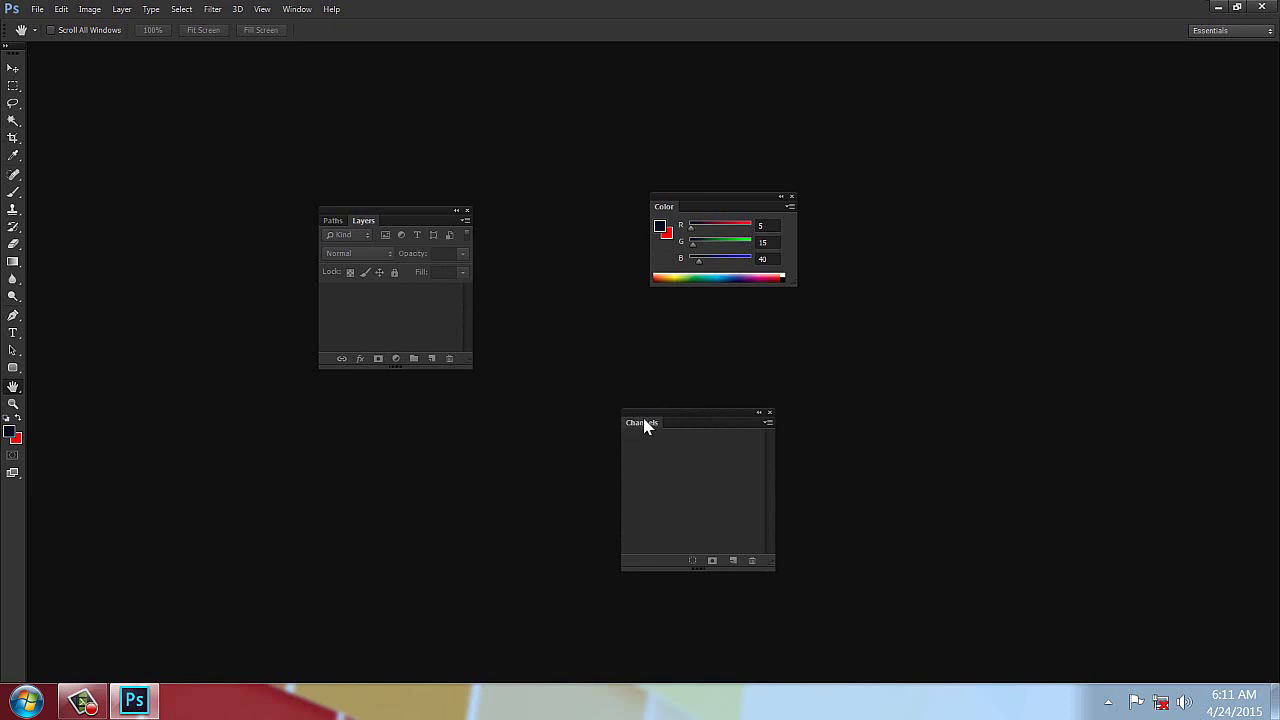
pyautogui.moveTo(640, 425); pyautogui.dragTo(701, 210)
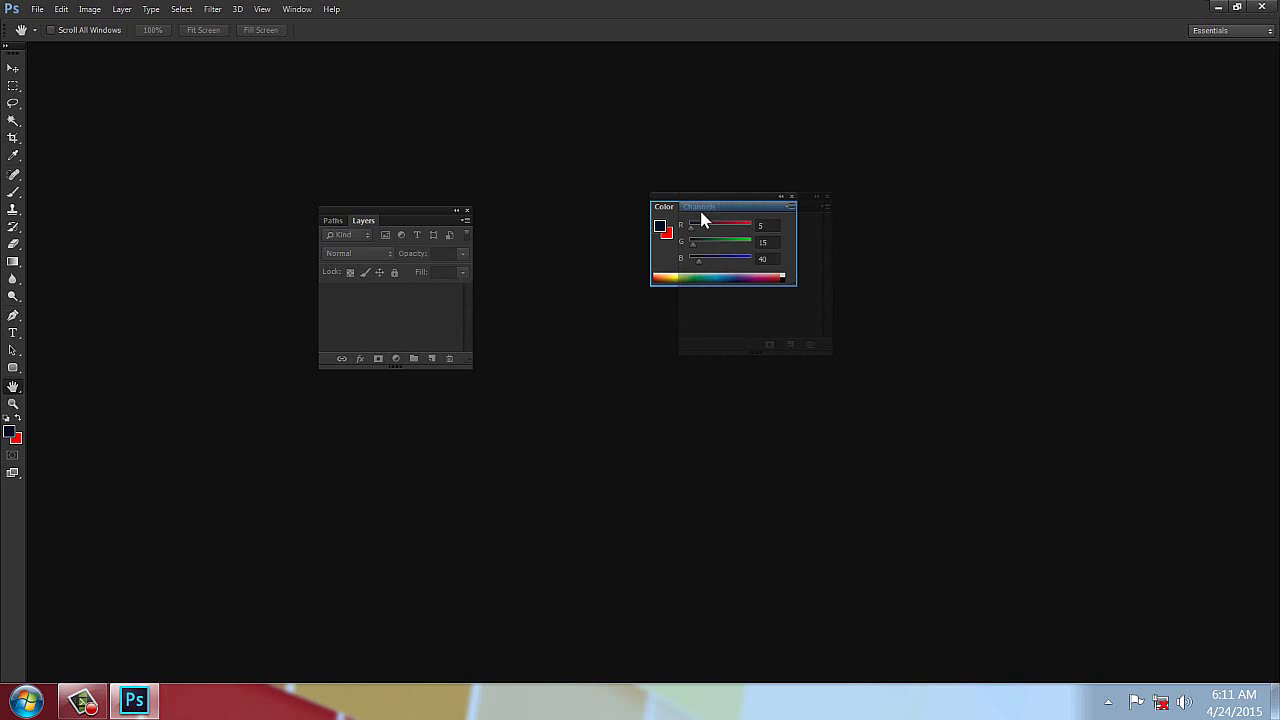
pyautogui.moveTo(701, 212); pyautogui.dragTo(700, 213)
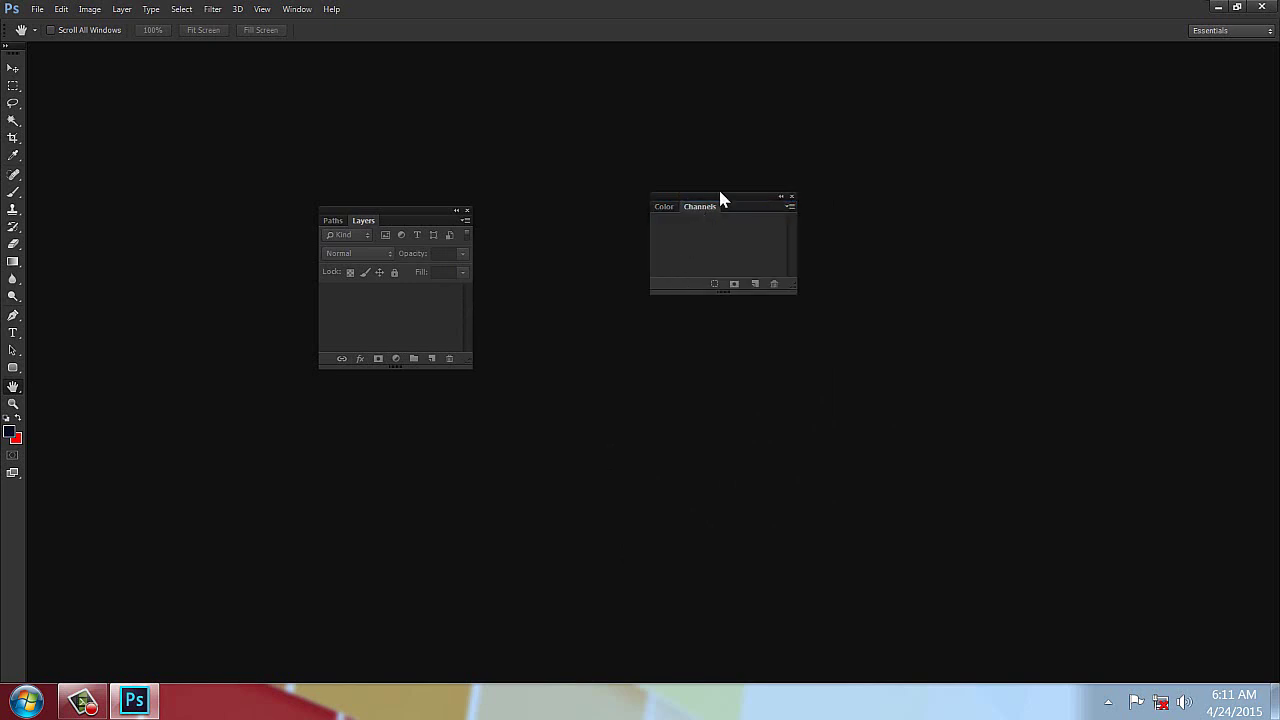
pyautogui.moveTo(720, 202)
pyautogui.mouseDown()
pyautogui.moveTo(797, 302)
pyautogui.moveTo(727, 306)
pyautogui.mouseUp()
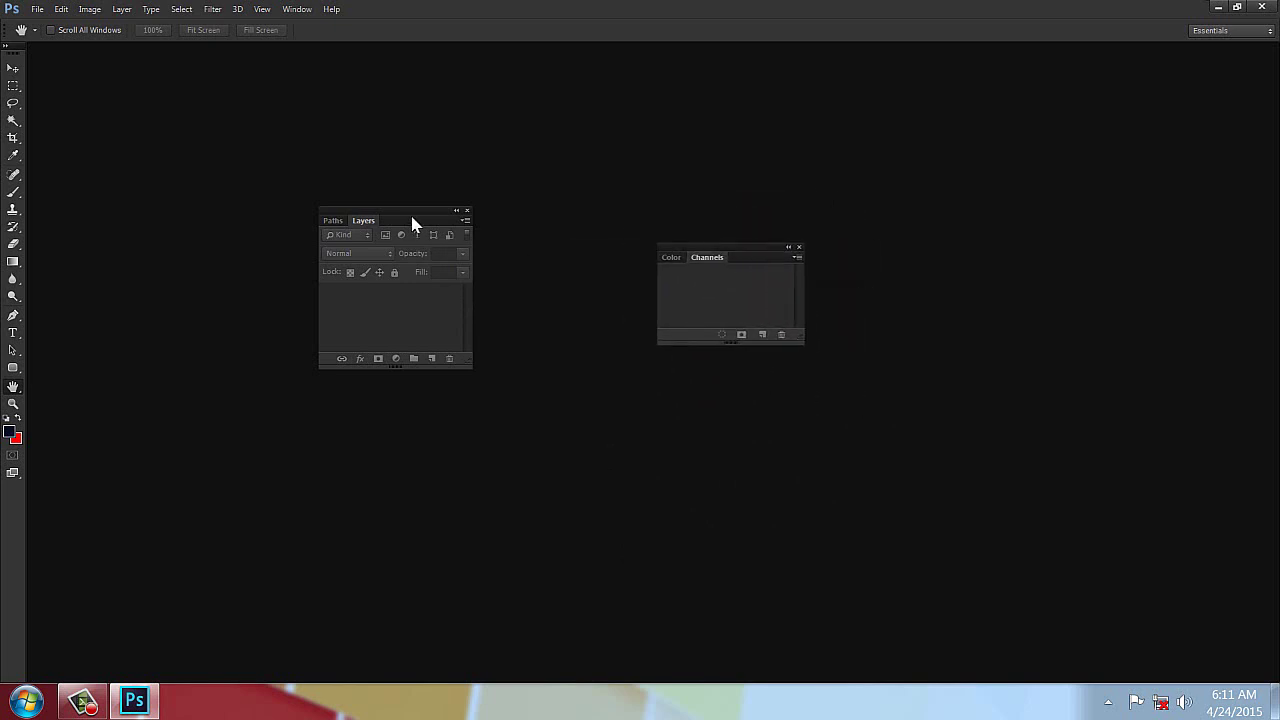
pyautogui.moveTo(411, 220); pyautogui.dragTo(458, 223)
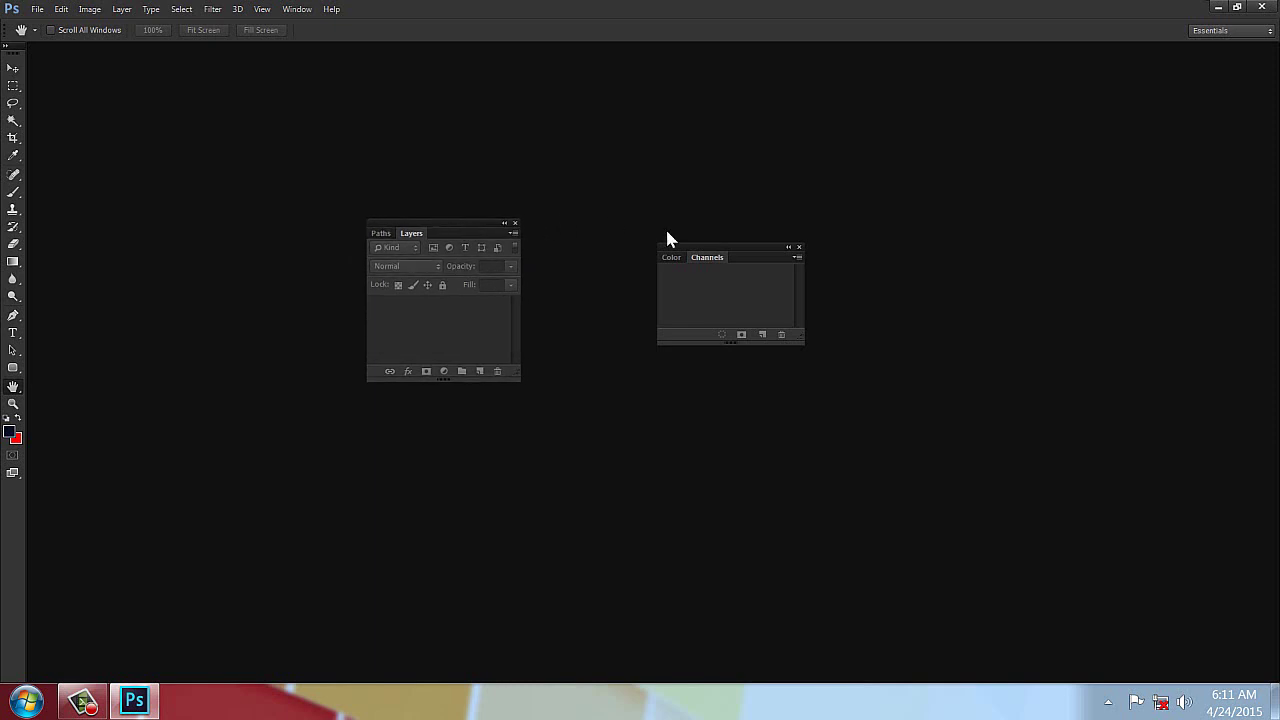
pyautogui.doubleClick(741, 247)
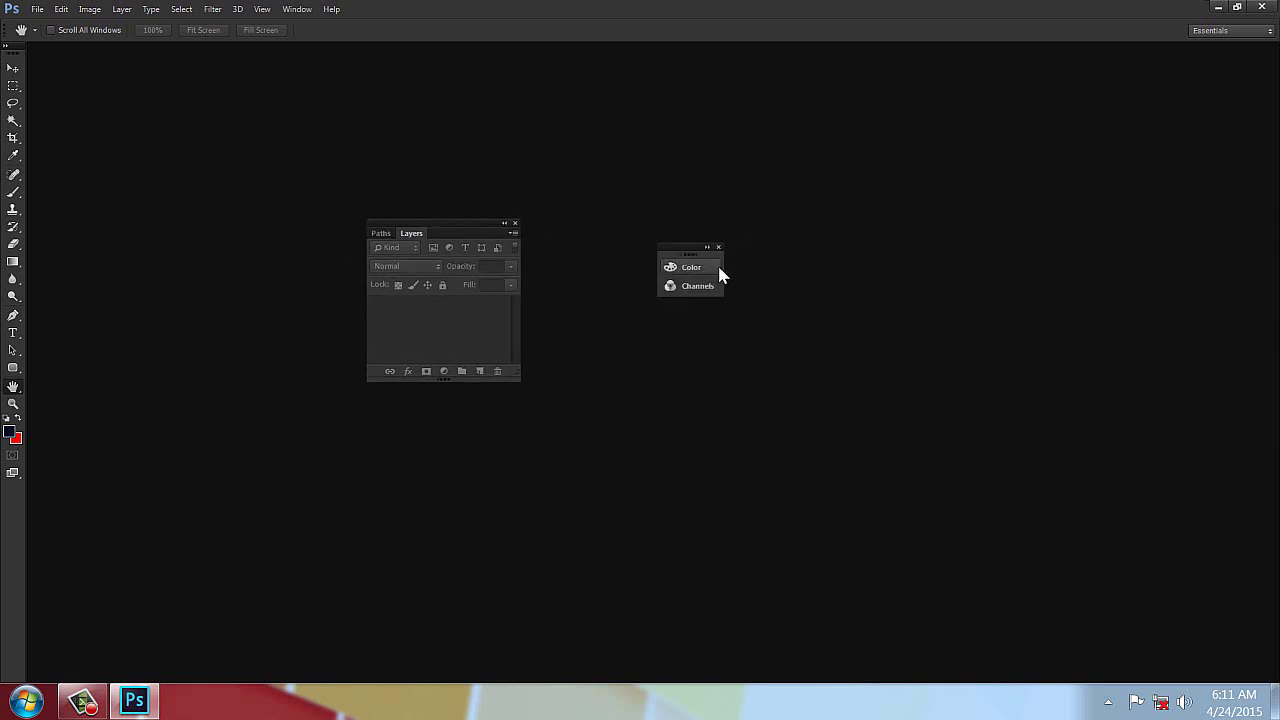
# Widen the Color/Channels icon strip, detach Channels as its own floating panel, and close Color's flyout
pyautogui.moveTo(724, 267)
pyautogui.mouseDown()
pyautogui.moveTo(688, 267)
pyautogui.moveTo(800, 262)
pyautogui.mouseUp()
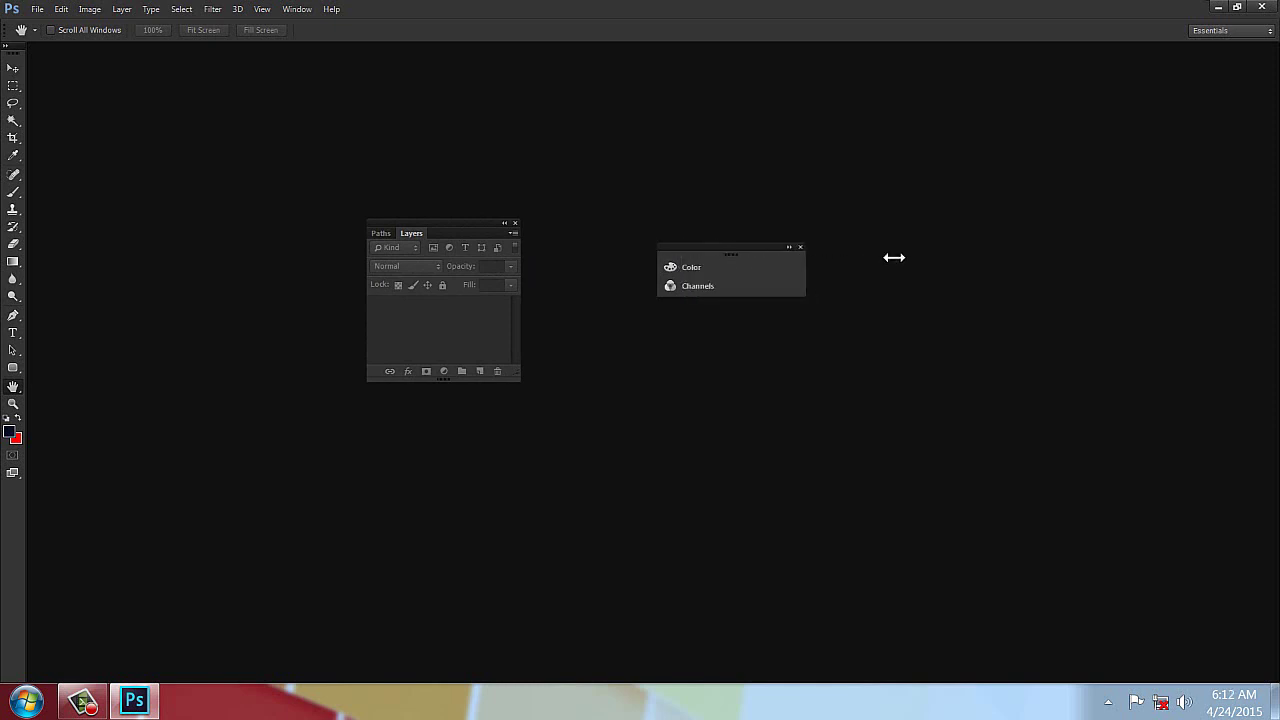
pyautogui.click(734, 265)
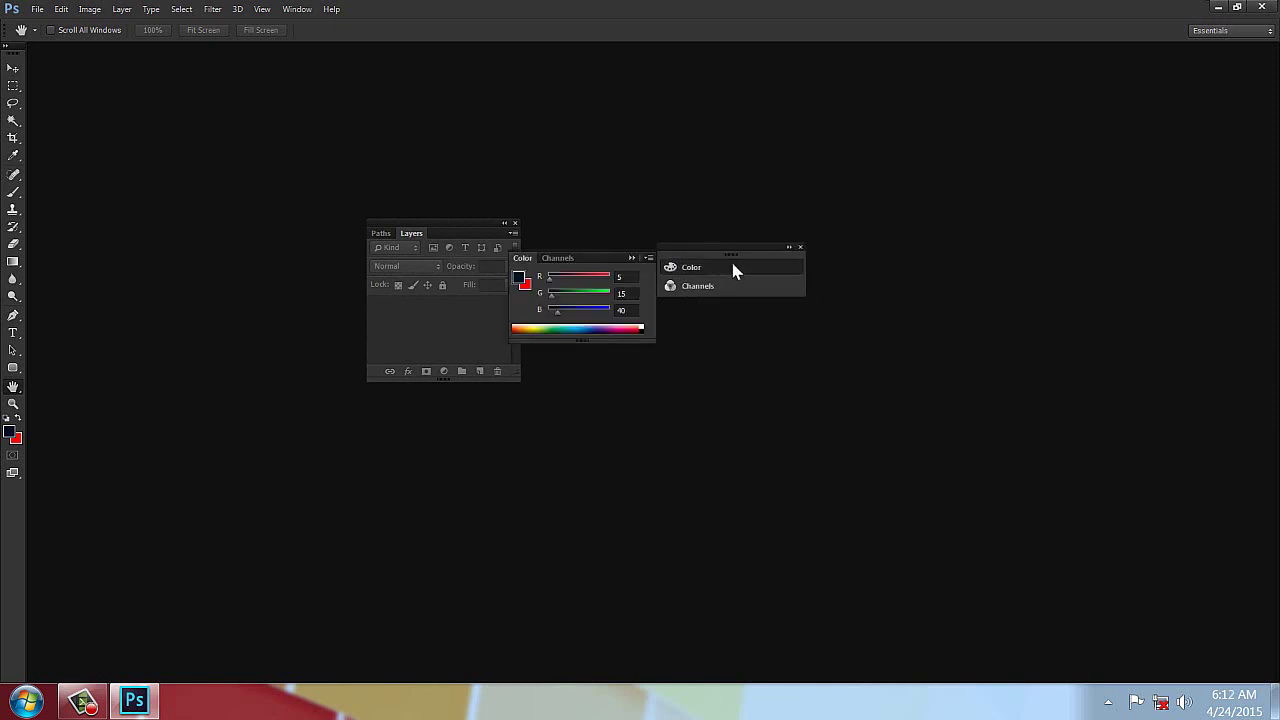
pyautogui.click(568, 260)
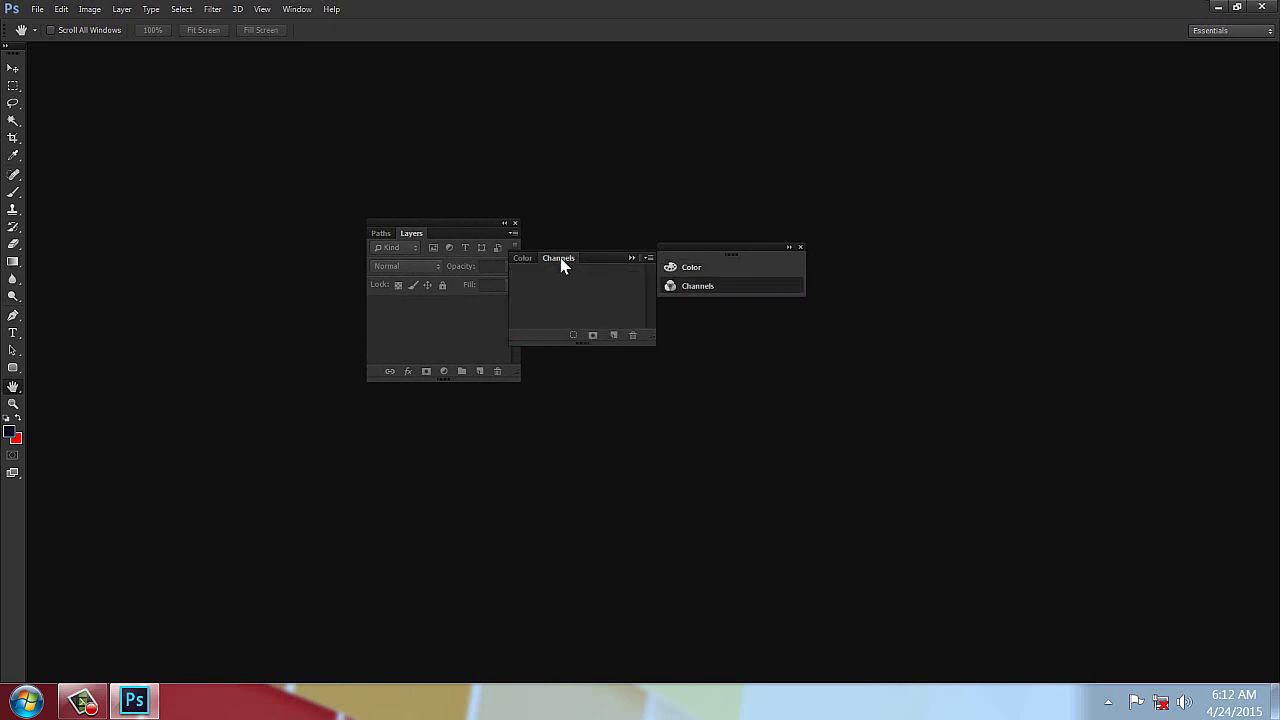
pyautogui.click(561, 260)
pyautogui.click(692, 267)
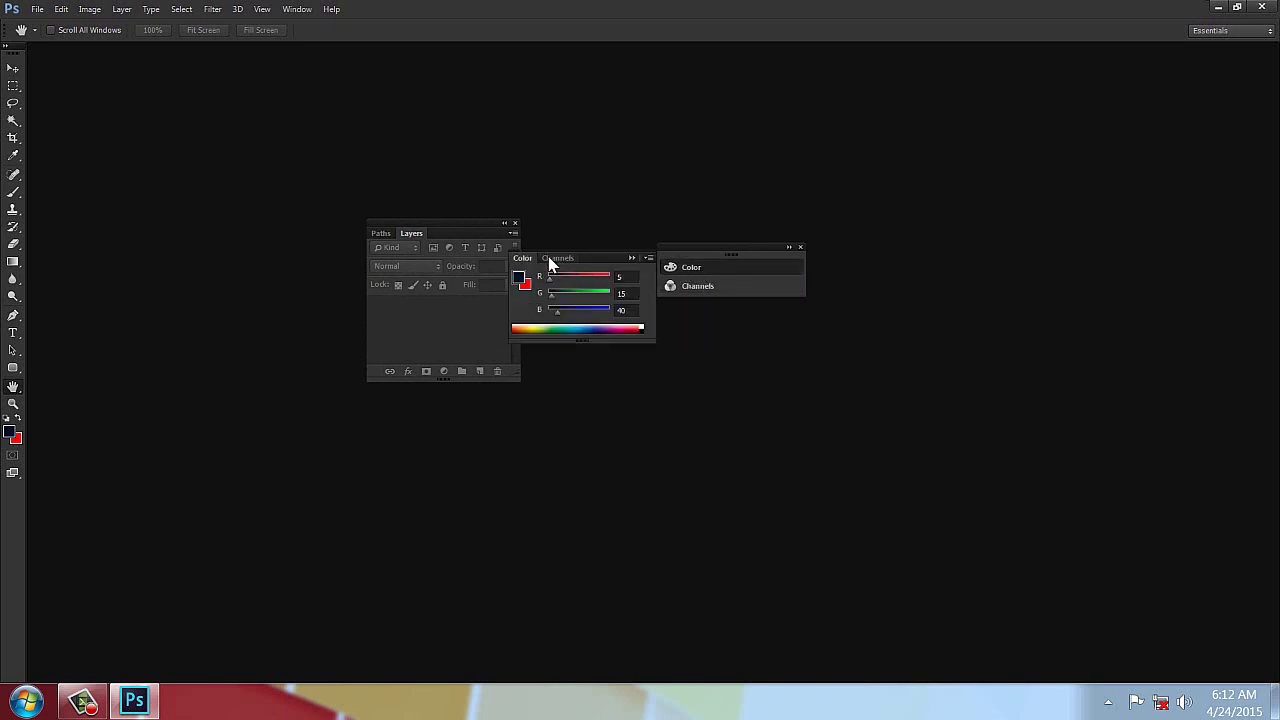
pyautogui.moveTo(550, 262); pyautogui.dragTo(608, 111)
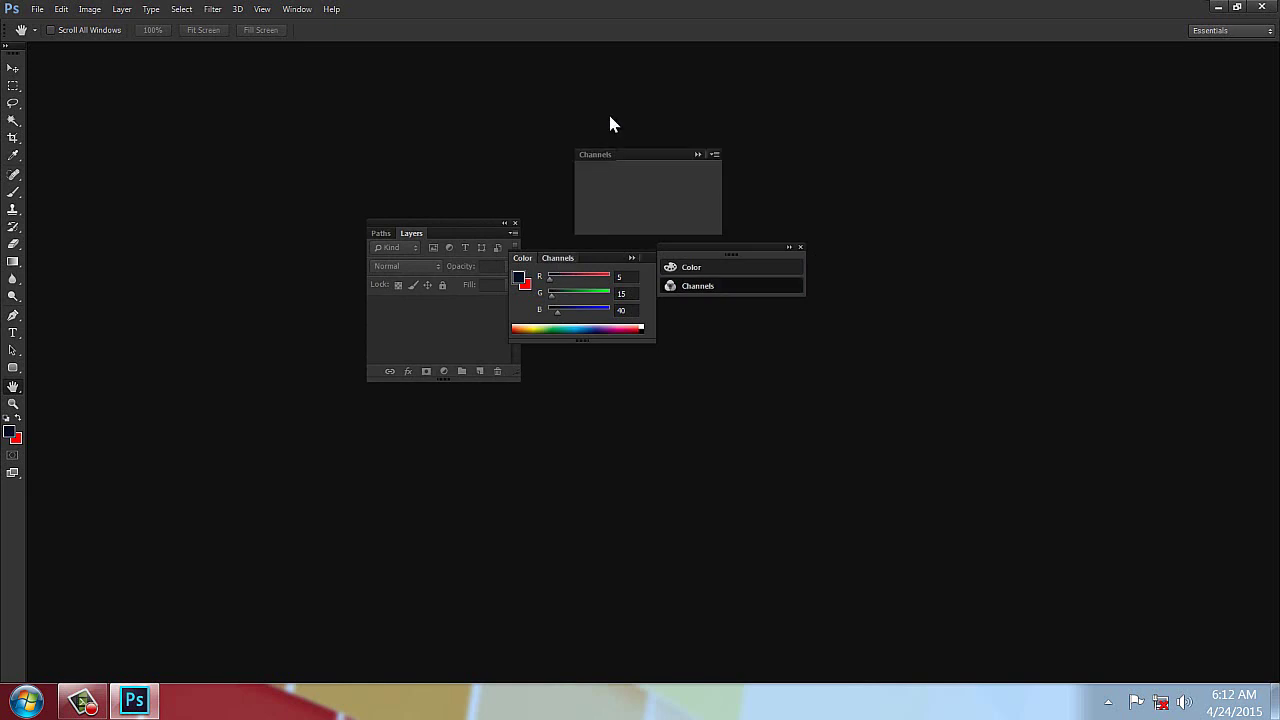
pyautogui.click(633, 258)
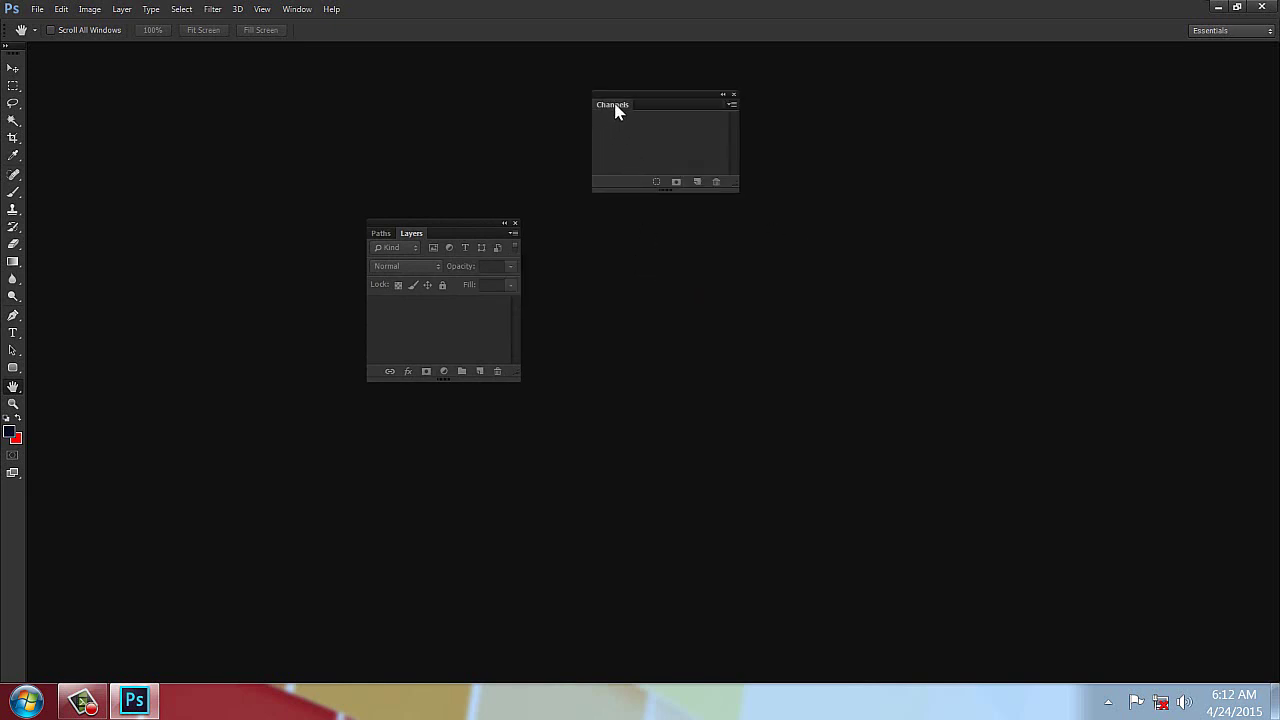
# Toggle the Channels panel collapsed and expanded, then place it just above the Paths/Layers group
pyautogui.doubleClick(614, 105)
pyautogui.doubleClick(614, 105)
pyautogui.doubleClick(614, 105)
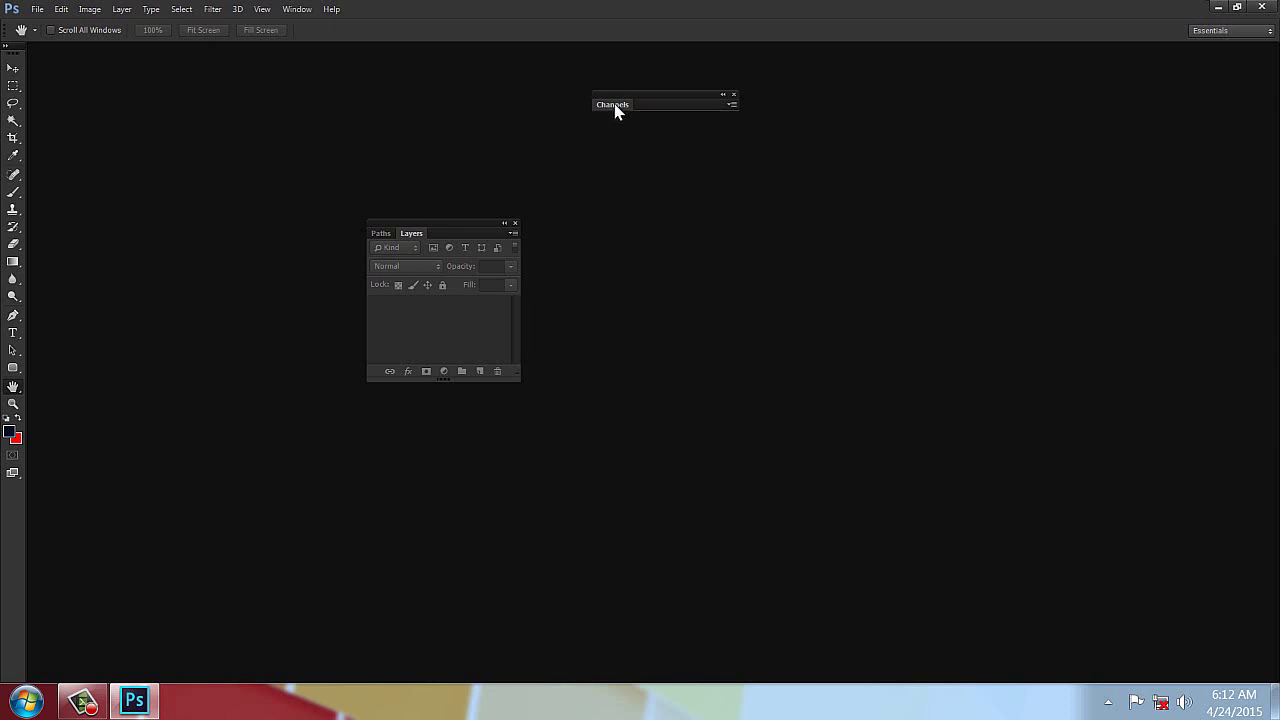
pyautogui.doubleClick(614, 105)
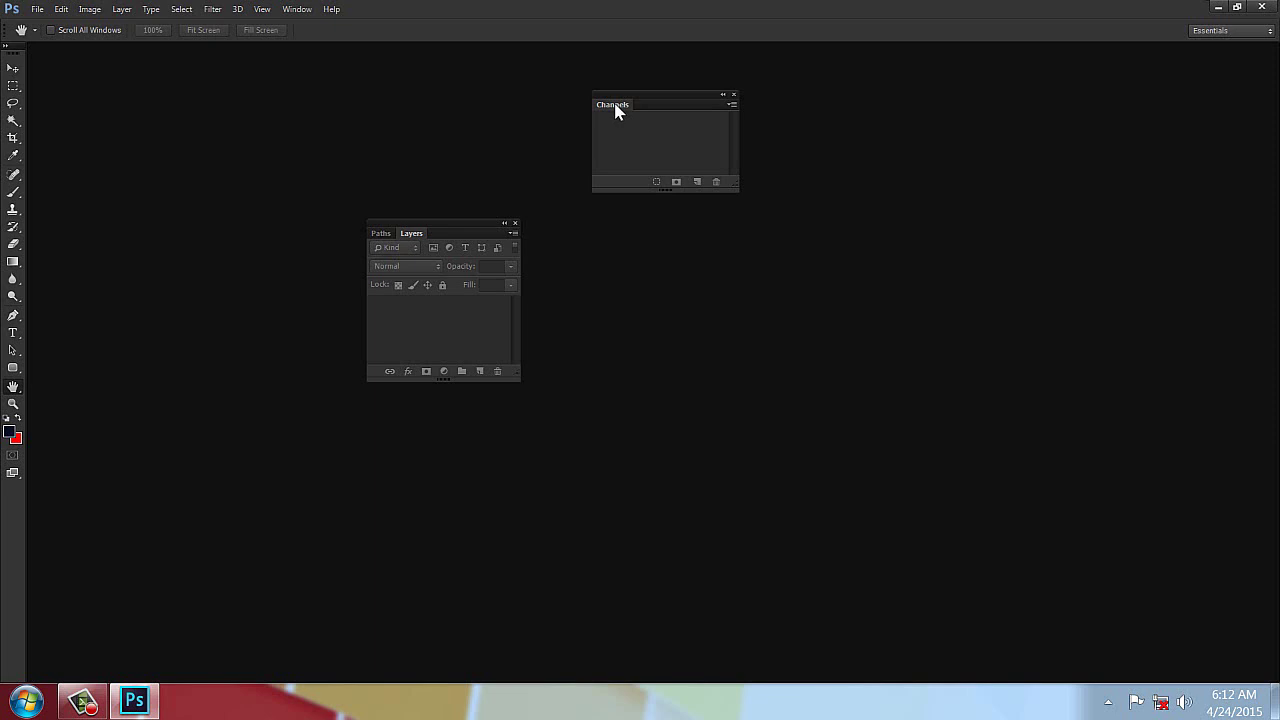
pyautogui.doubleClick(615, 105)
pyautogui.doubleClick(615, 105)
pyautogui.moveTo(465, 225)
pyautogui.mouseDown()
pyautogui.moveTo(633, 289)
pyautogui.moveTo(520, 346)
pyautogui.moveTo(566, 301)
pyautogui.mouseUp()
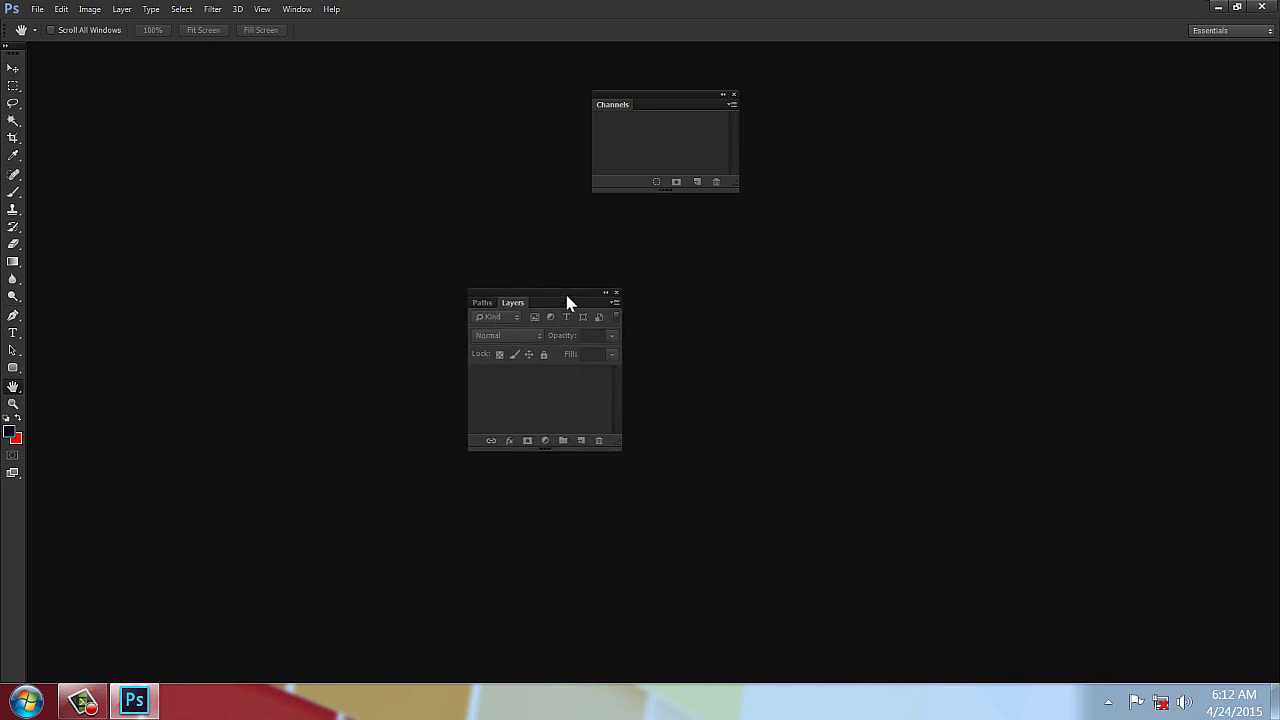
pyautogui.moveTo(657, 101)
pyautogui.mouseDown()
pyautogui.moveTo(623, 191)
pyautogui.moveTo(648, 182)
pyautogui.moveTo(604, 178)
pyautogui.mouseUp()
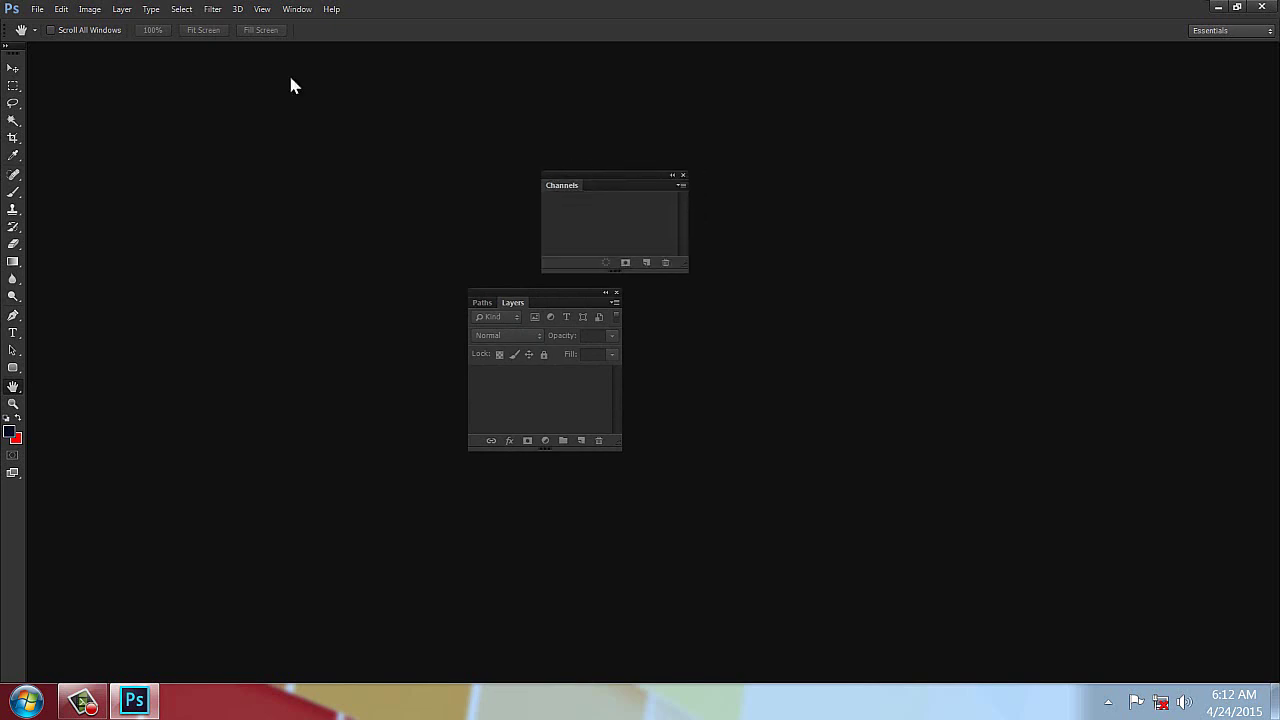
# Reset the Essentials workspace via Window > Workspace > Reset Essentials
pyautogui.click(296, 9)
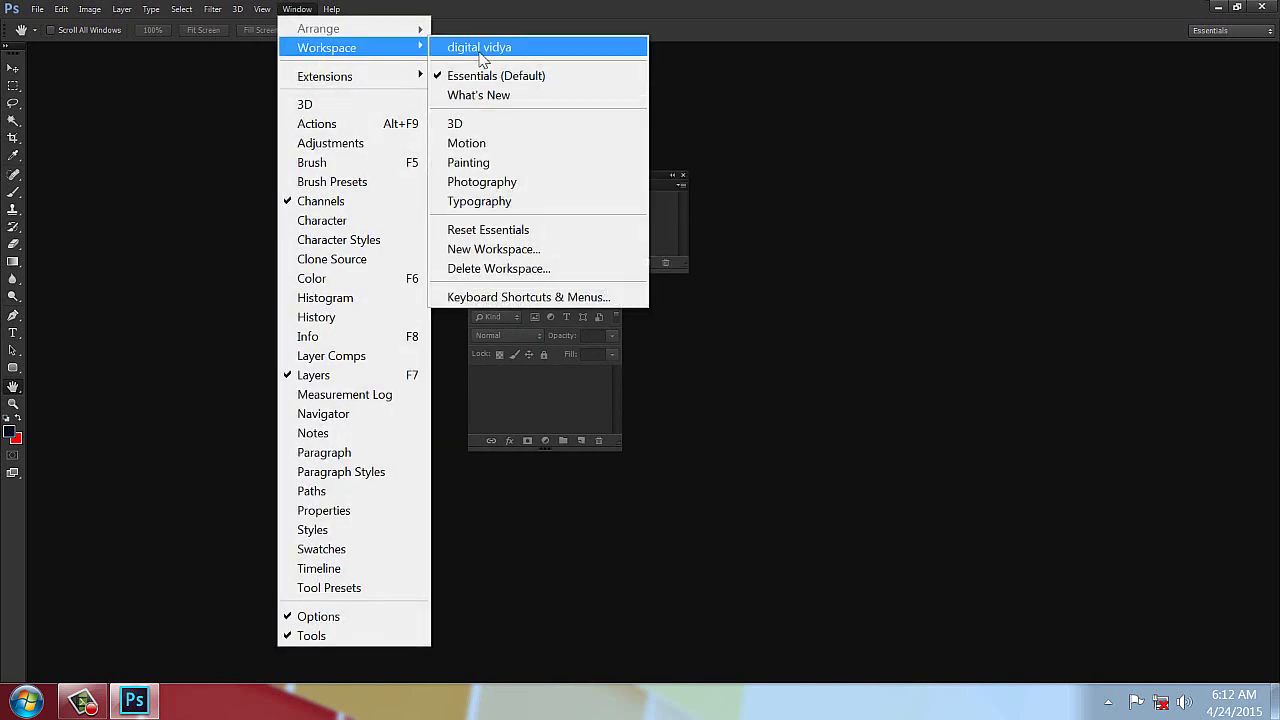
pyautogui.moveTo(327, 48)
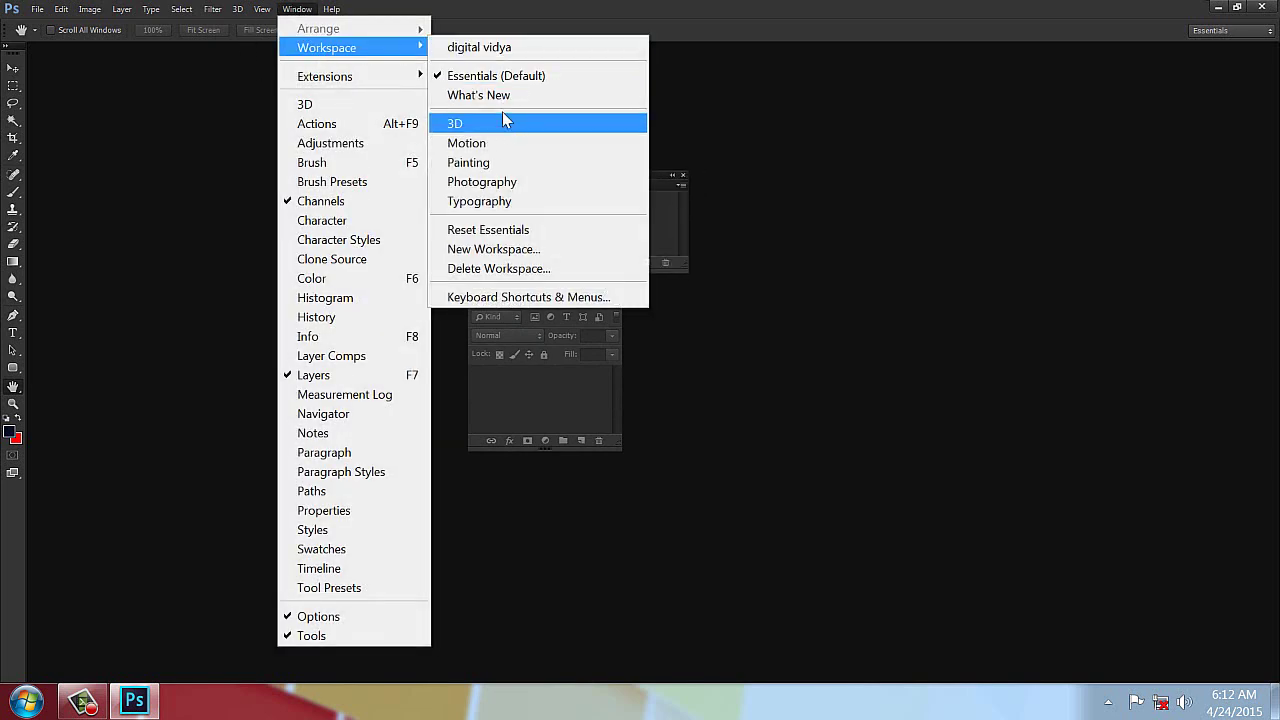
pyautogui.click(509, 229)
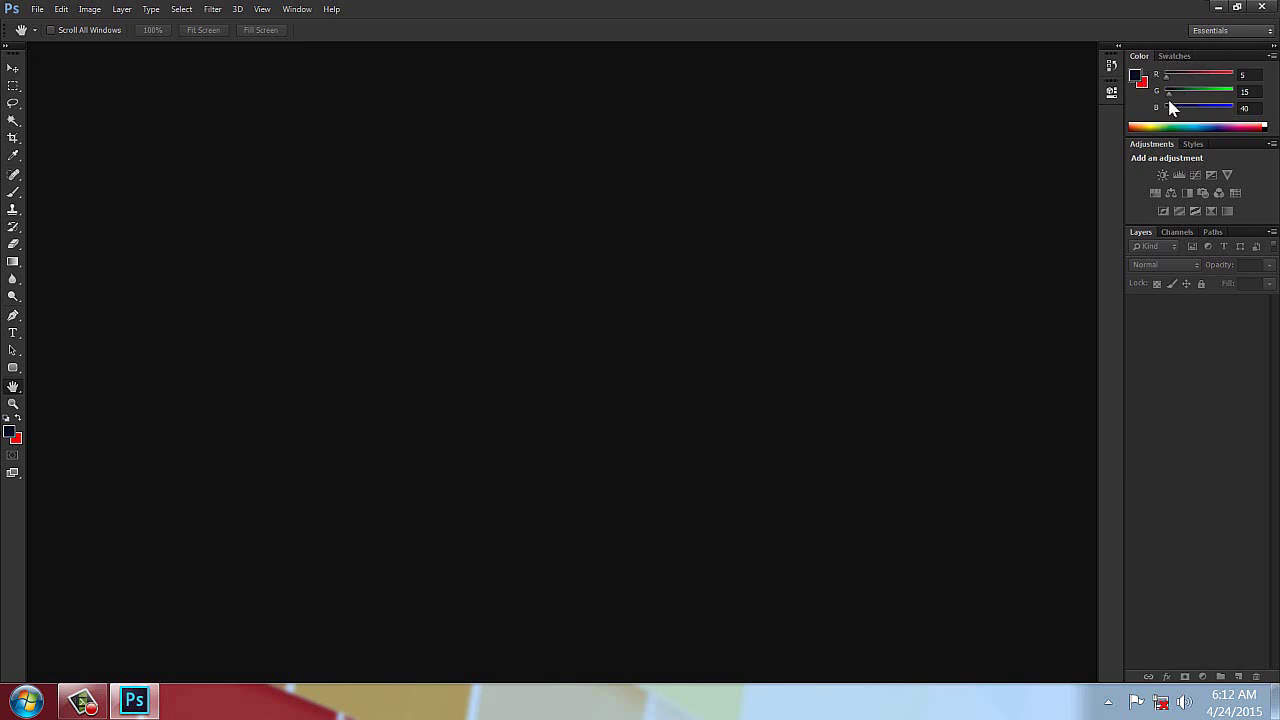
# Float the Color panel across the canvas, then dock it back as a tab after Swatches
pyautogui.moveTo(1140, 56); pyautogui.dragTo(686, 104)
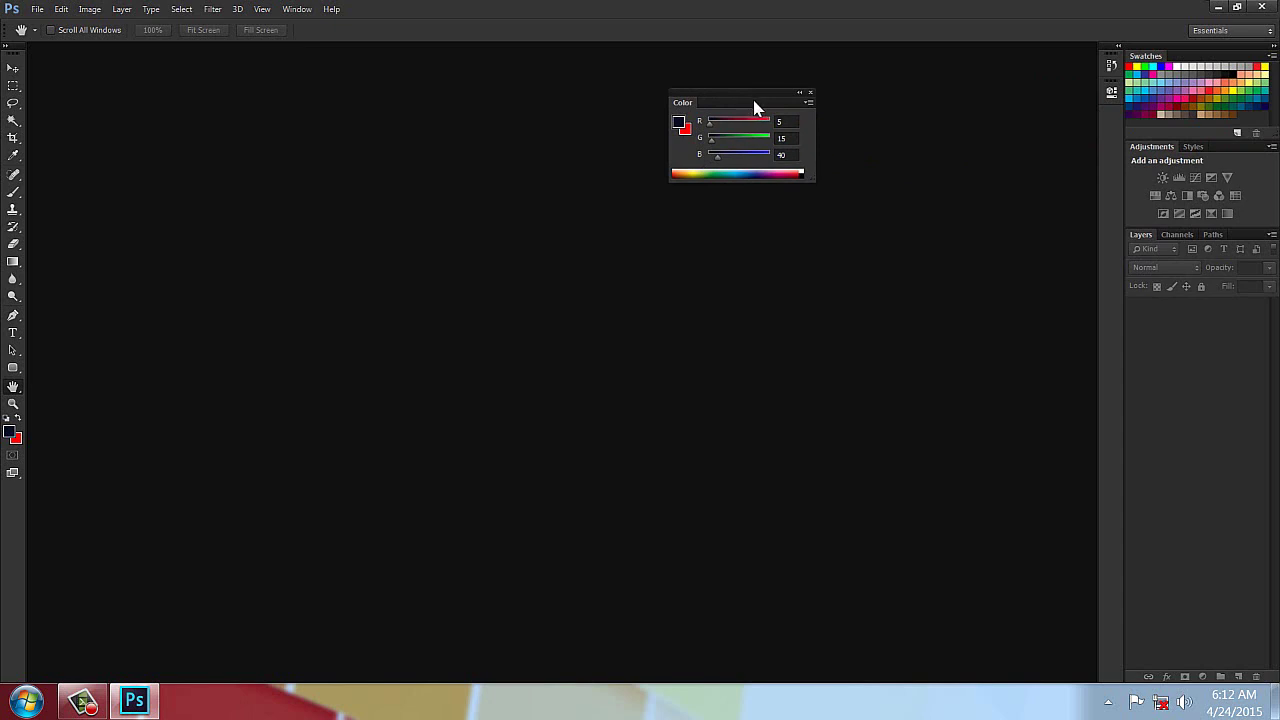
pyautogui.moveTo(756, 104); pyautogui.dragTo(561, 127)
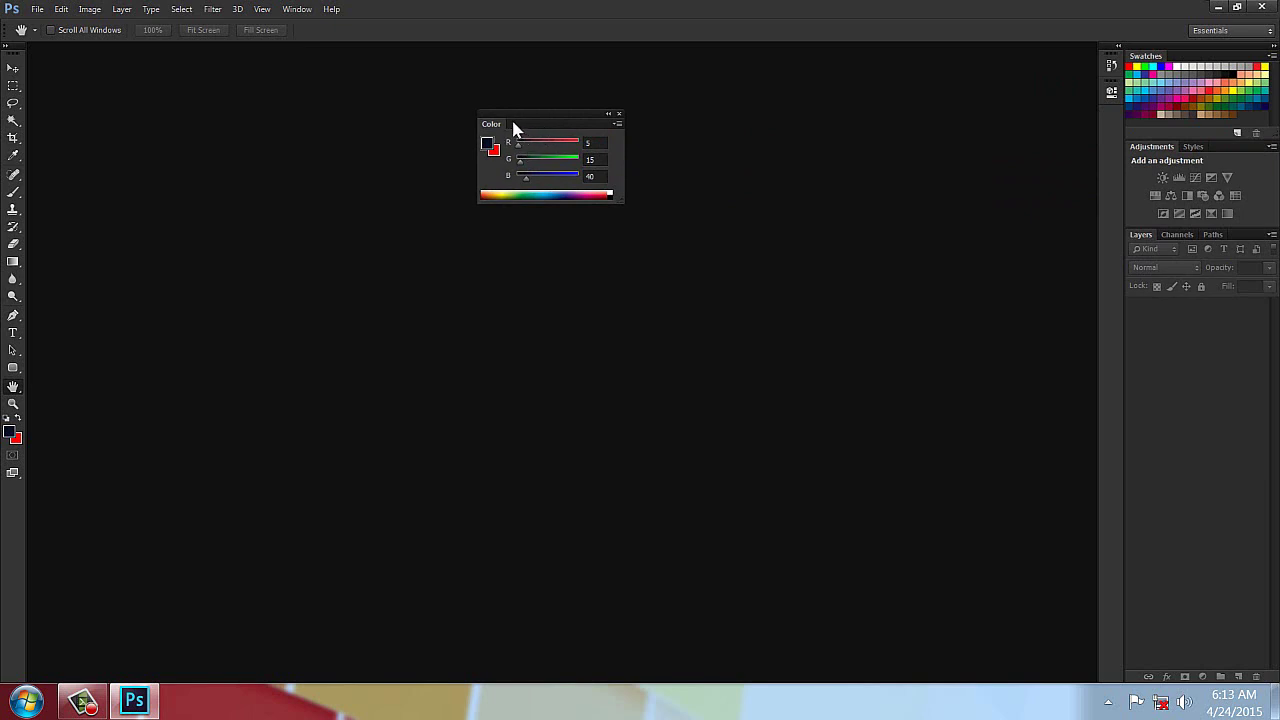
pyautogui.moveTo(515, 118); pyautogui.dragTo(1183, 259)
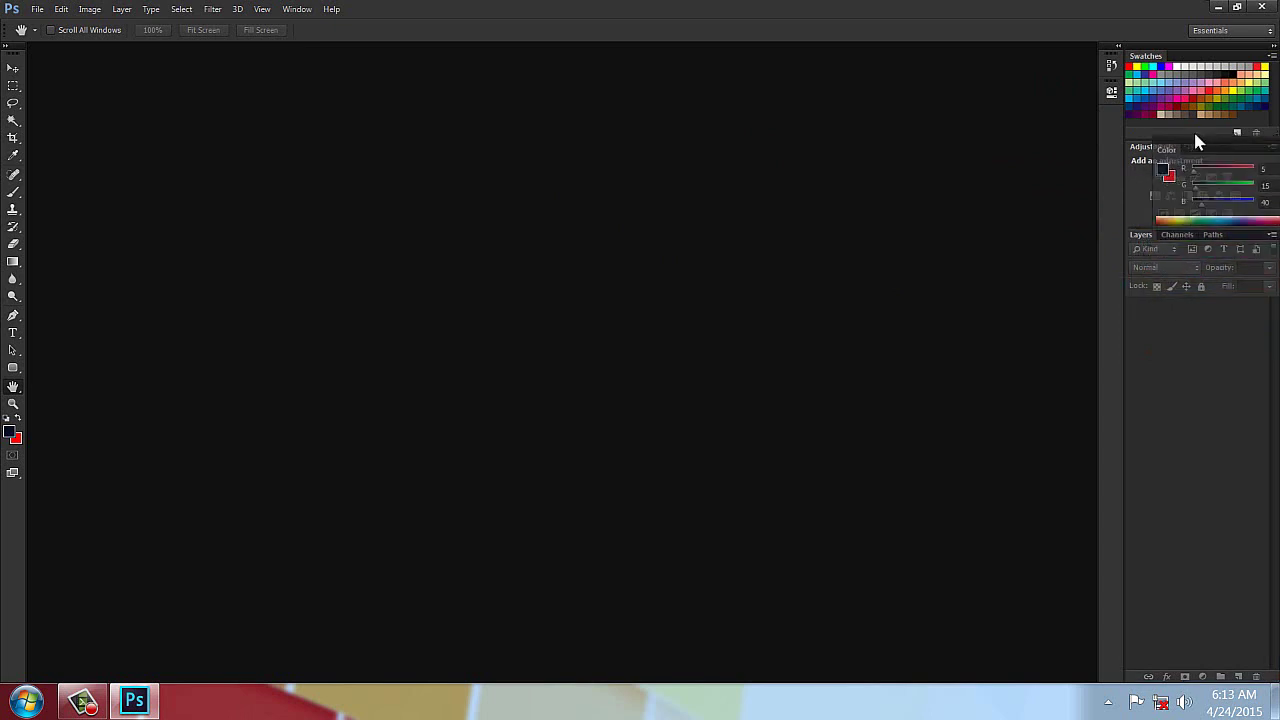
pyautogui.moveTo(1183, 259); pyautogui.dragTo(1200, 60)
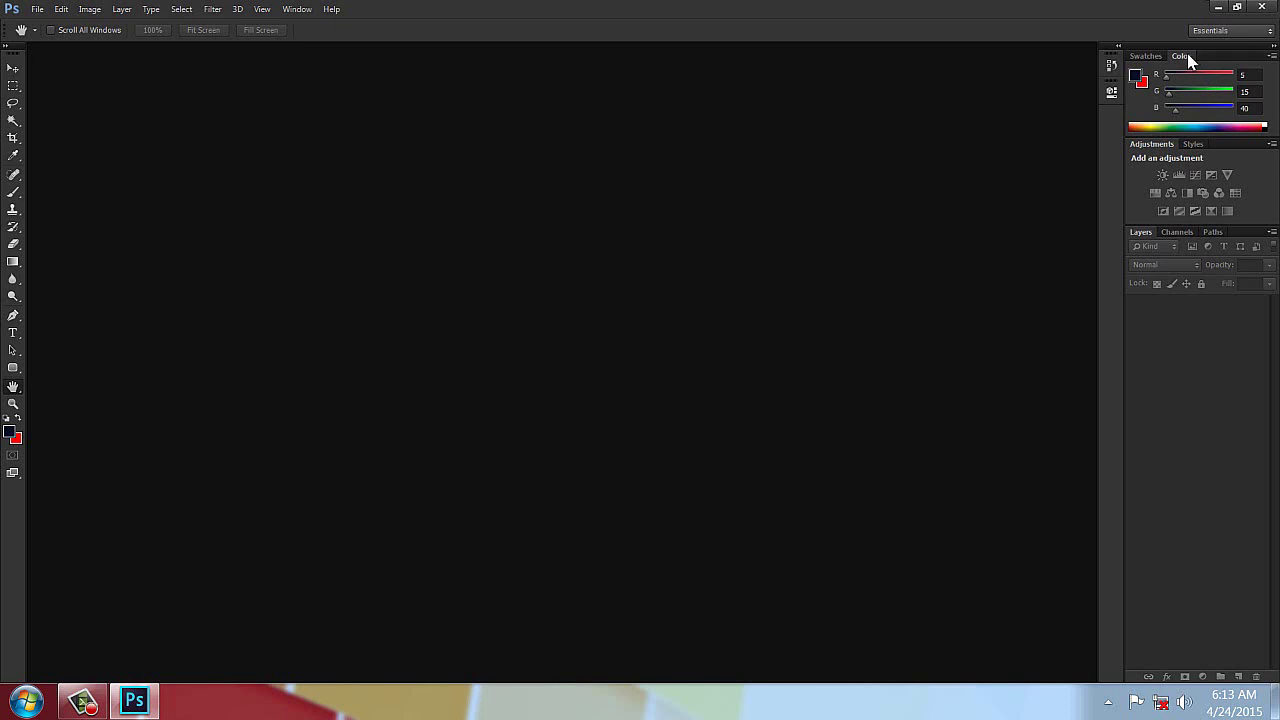
# Dock Color at the bottom, left edge and a new right column, then float it on the canvas
pyautogui.moveTo(1181, 56)
pyautogui.mouseDown()
pyautogui.moveTo(645, 390)
pyautogui.moveTo(487, 662)
pyautogui.moveTo(491, 680)
pyautogui.mouseUp()
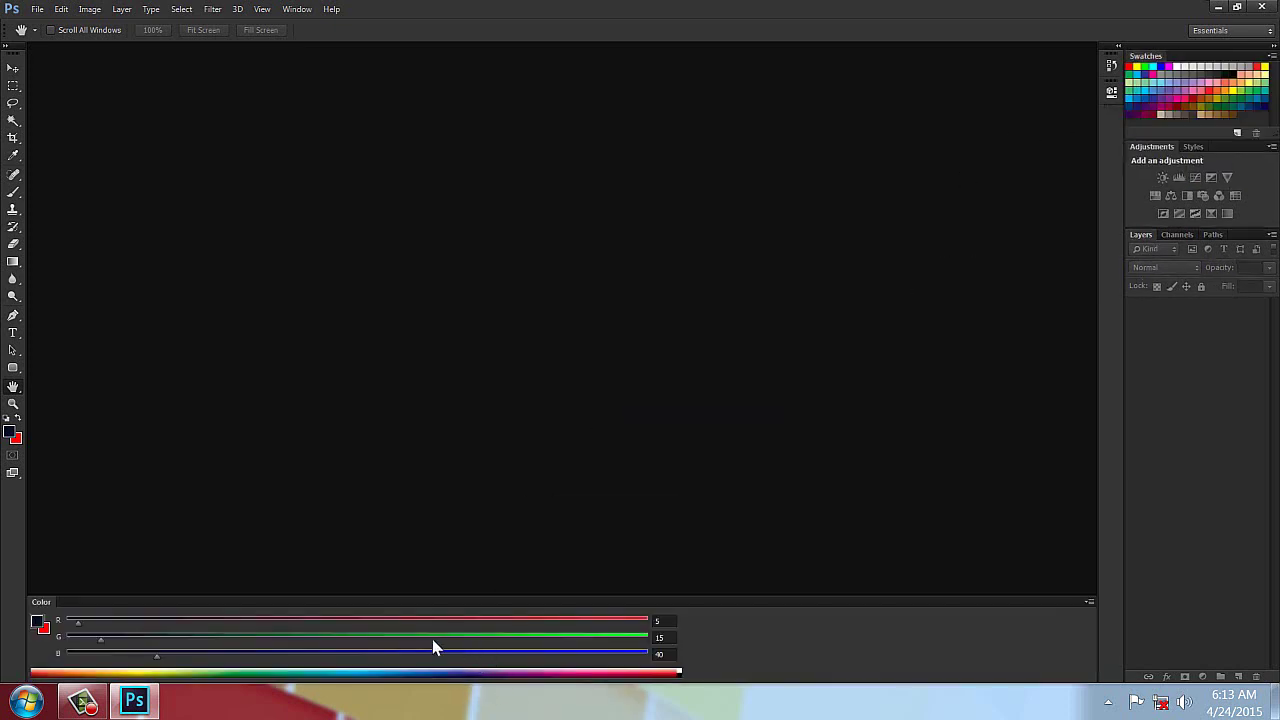
pyautogui.moveTo(40, 605)
pyautogui.mouseDown()
pyautogui.moveTo(19, 298)
pyautogui.moveTo(3, 493)
pyautogui.moveTo(27, 485)
pyautogui.mouseUp()
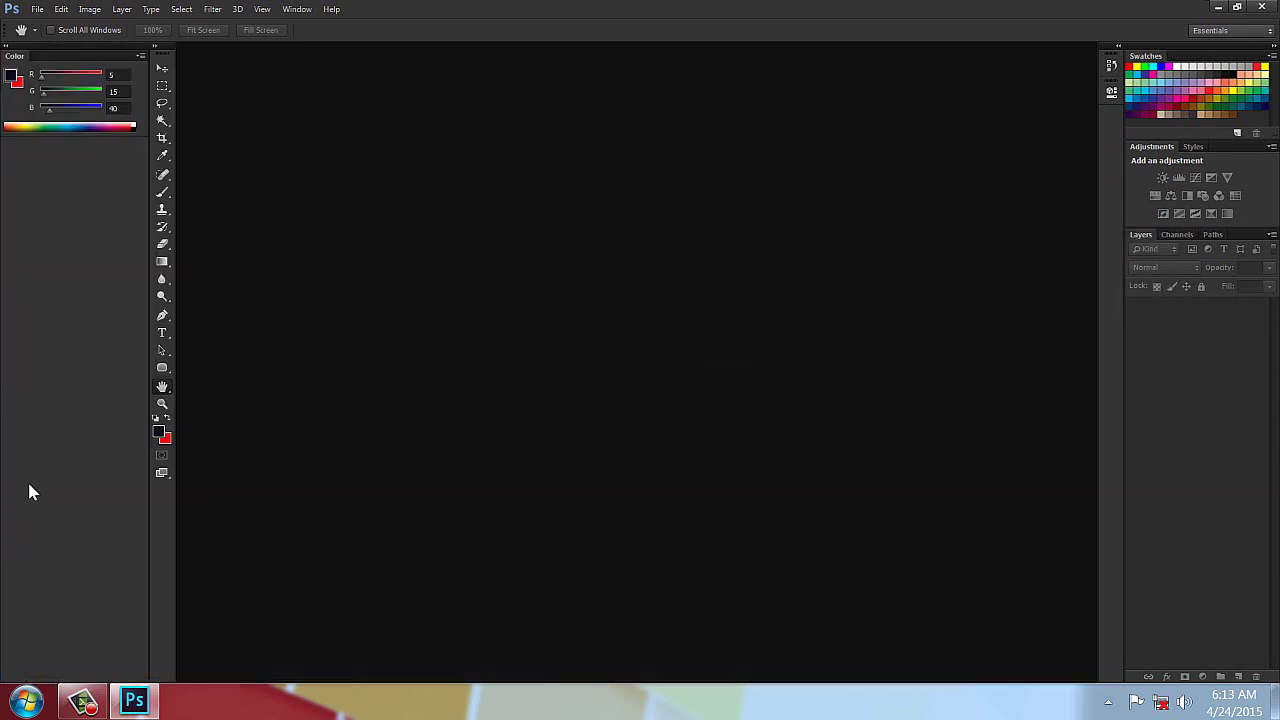
pyautogui.moveTo(16, 62); pyautogui.dragTo(1104, 253)
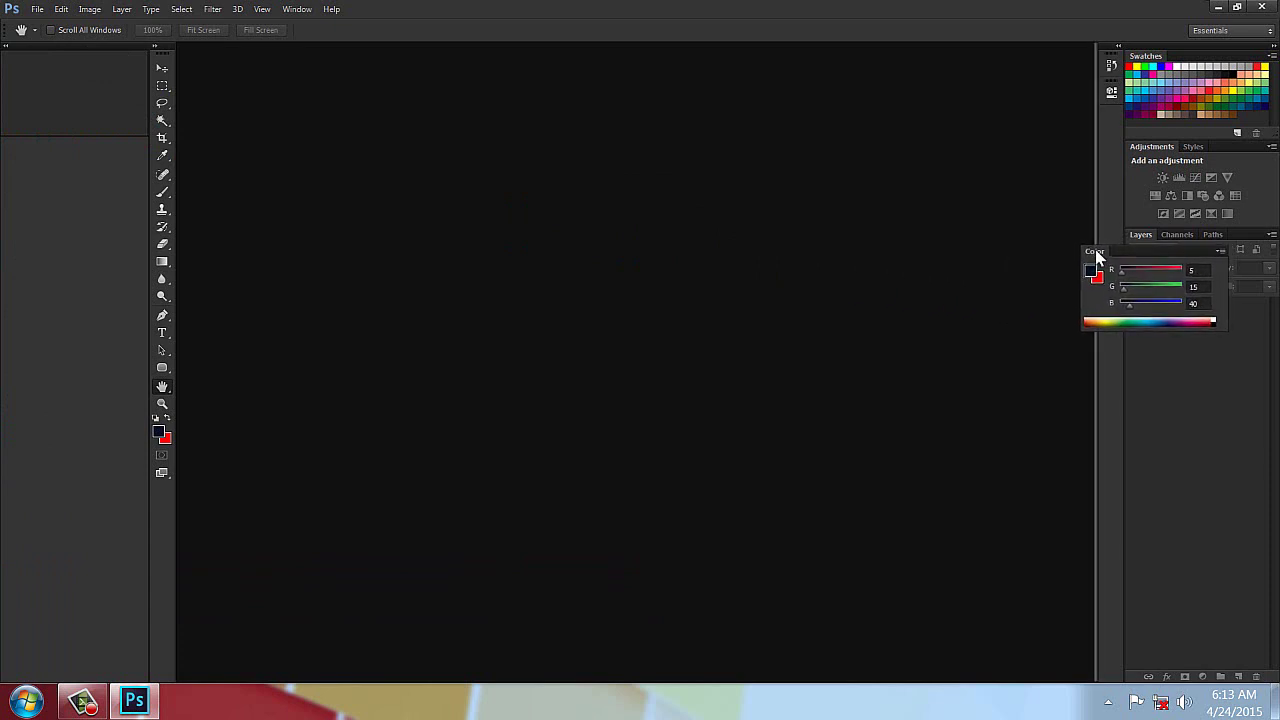
pyautogui.moveTo(1104, 253); pyautogui.dragTo(1094, 257)
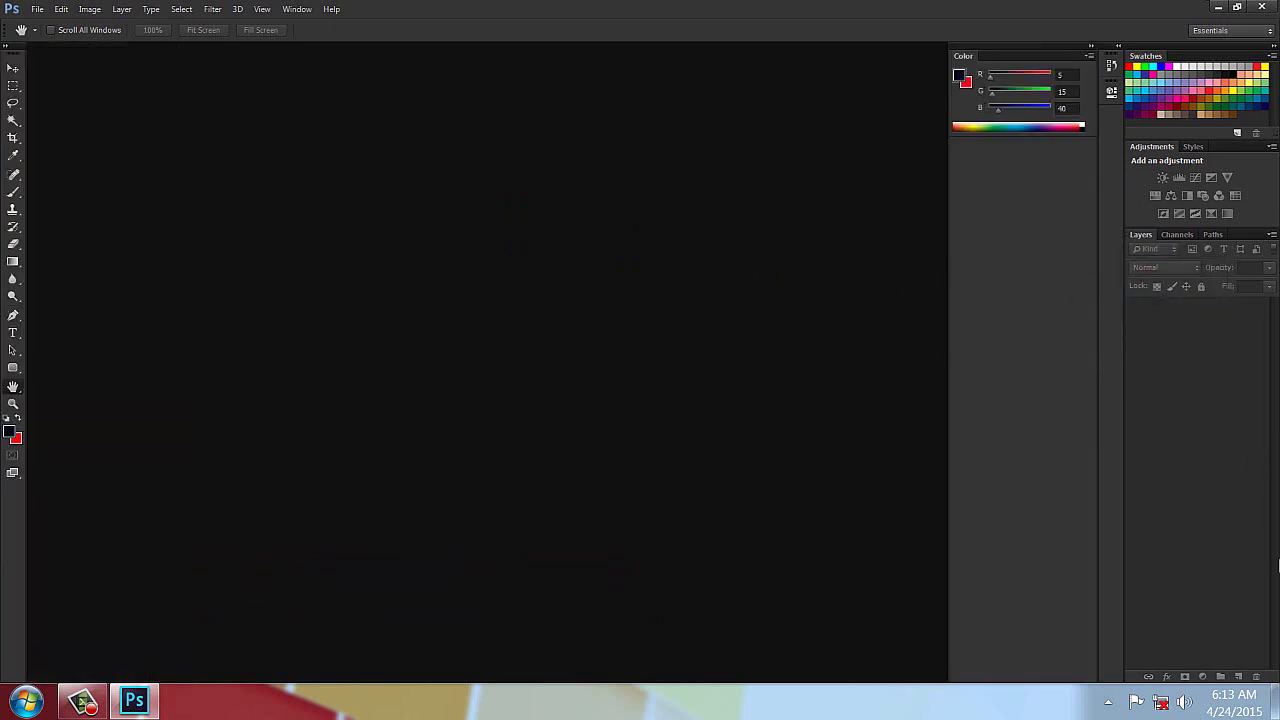
pyautogui.moveTo(966, 58); pyautogui.dragTo(352, 238)
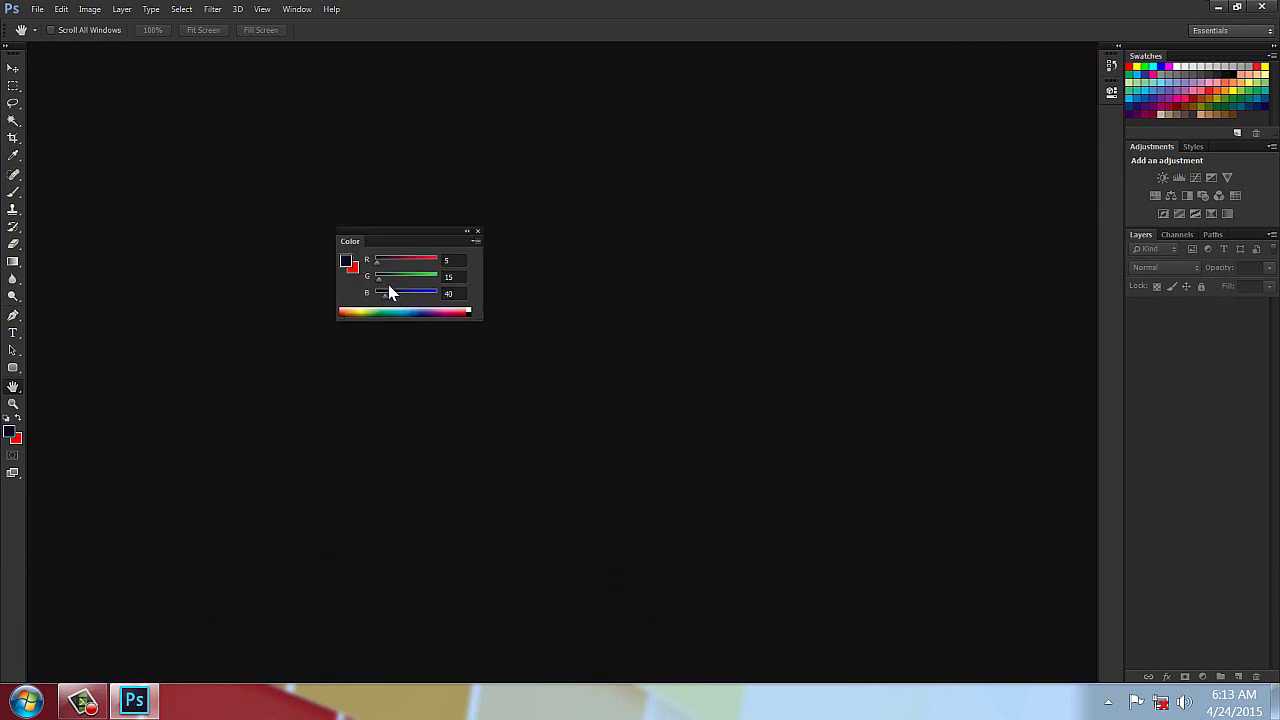
pyautogui.moveTo(350, 234)
pyautogui.mouseDown()
pyautogui.moveTo(348, 114)
pyautogui.moveTo(120, 27)
pyautogui.moveTo(181, 75)
pyautogui.moveTo(314, 44)
pyautogui.moveTo(108, 200)
pyautogui.moveTo(5, 211)
pyautogui.mouseUp()
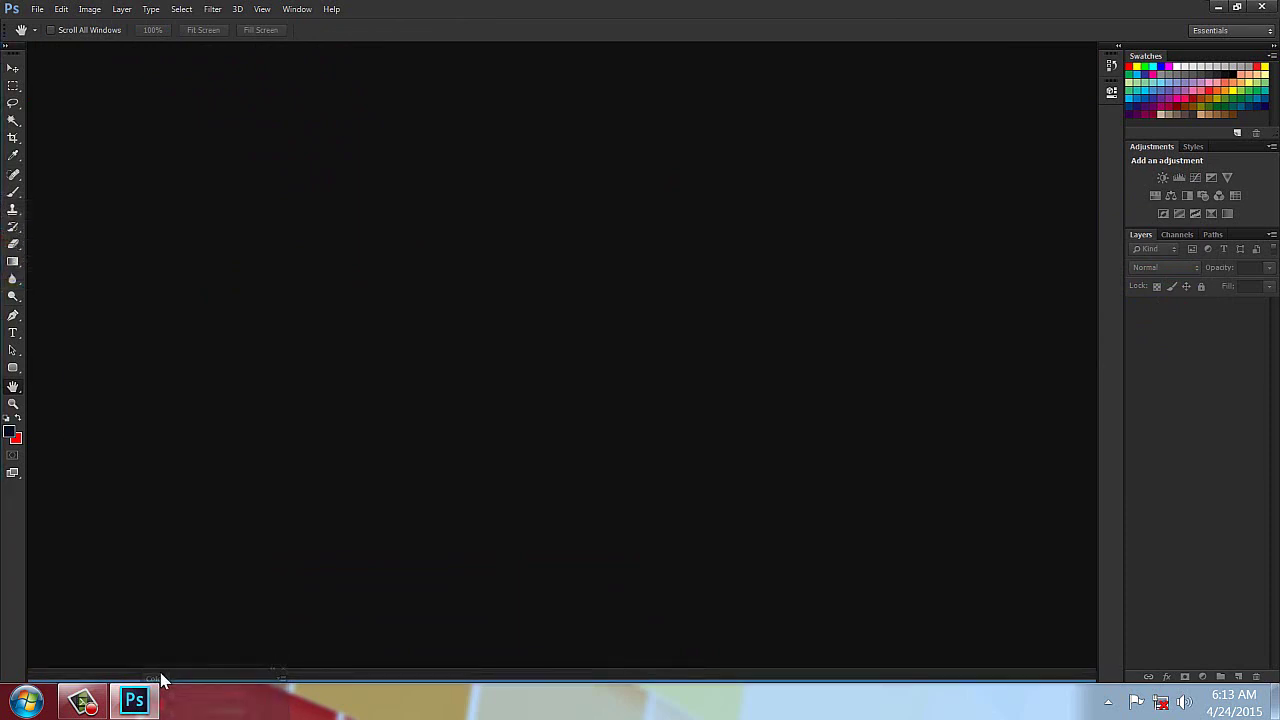
# Move the floating Color panel and stack Adjustments beneath it, leaving Styles alone in the dock
pyautogui.moveTo(5, 211)
pyautogui.mouseDown()
pyautogui.moveTo(195, 645)
pyautogui.moveTo(966, 446)
pyautogui.moveTo(1125, 449)
pyautogui.moveTo(551, 206)
pyautogui.moveTo(486, 80)
pyautogui.moveTo(481, 30)
pyautogui.moveTo(507, 121)
pyautogui.mouseUp()
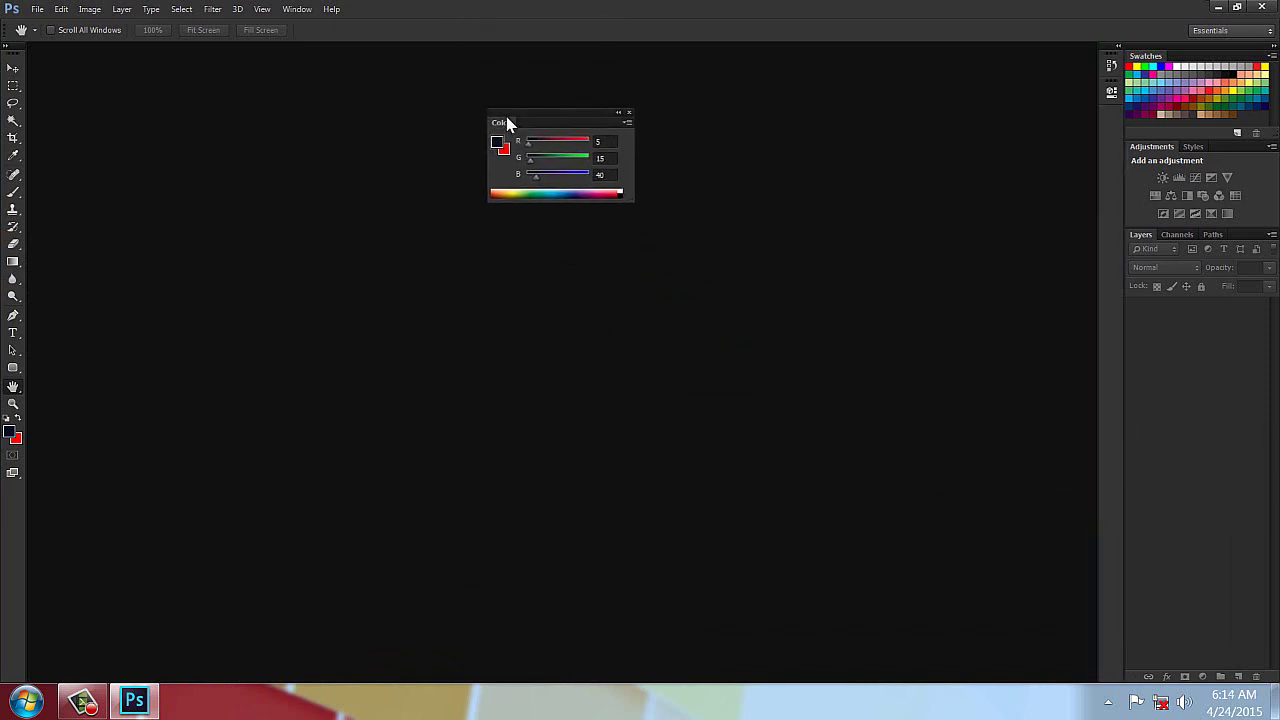
pyautogui.moveTo(1155, 150)
pyautogui.mouseDown()
pyautogui.moveTo(684, 291)
pyautogui.moveTo(622, 283)
pyautogui.moveTo(543, 212)
pyautogui.mouseUp()
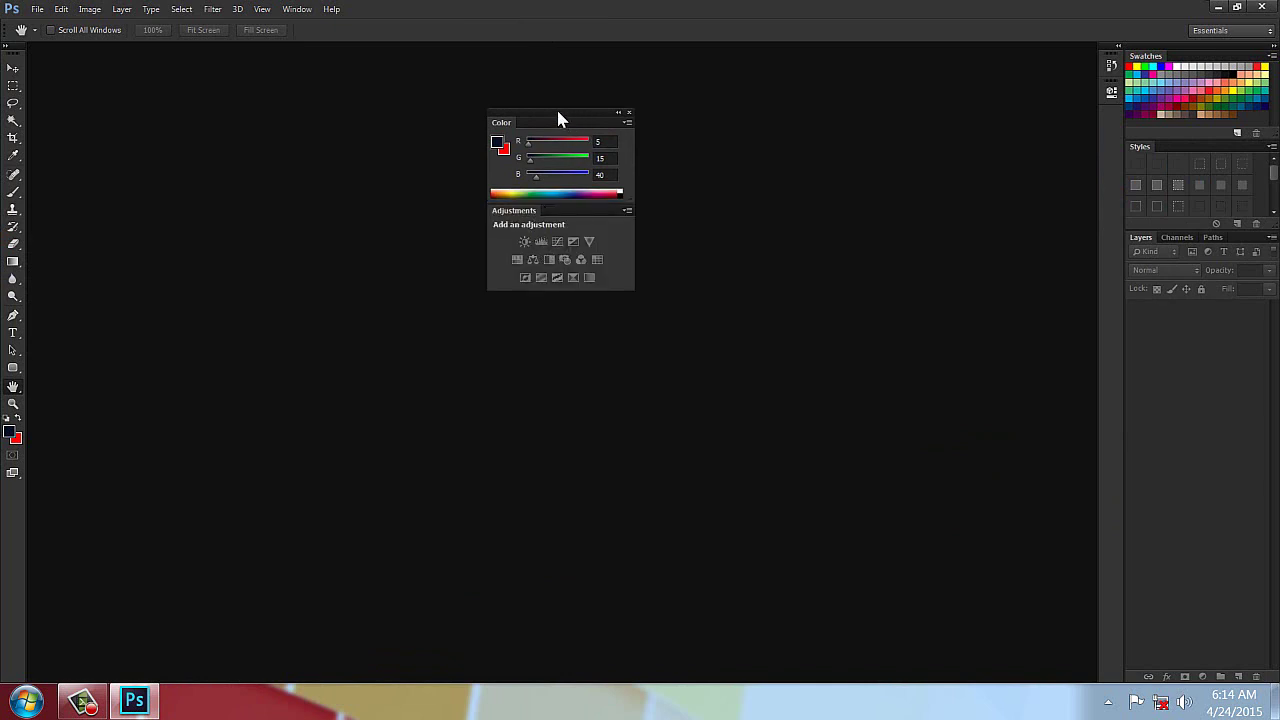
# Stack Styles under Adjustments in the floating Color group, shift the group, then pull Styles back out
pyautogui.moveTo(558, 118); pyautogui.dragTo(512, 142)
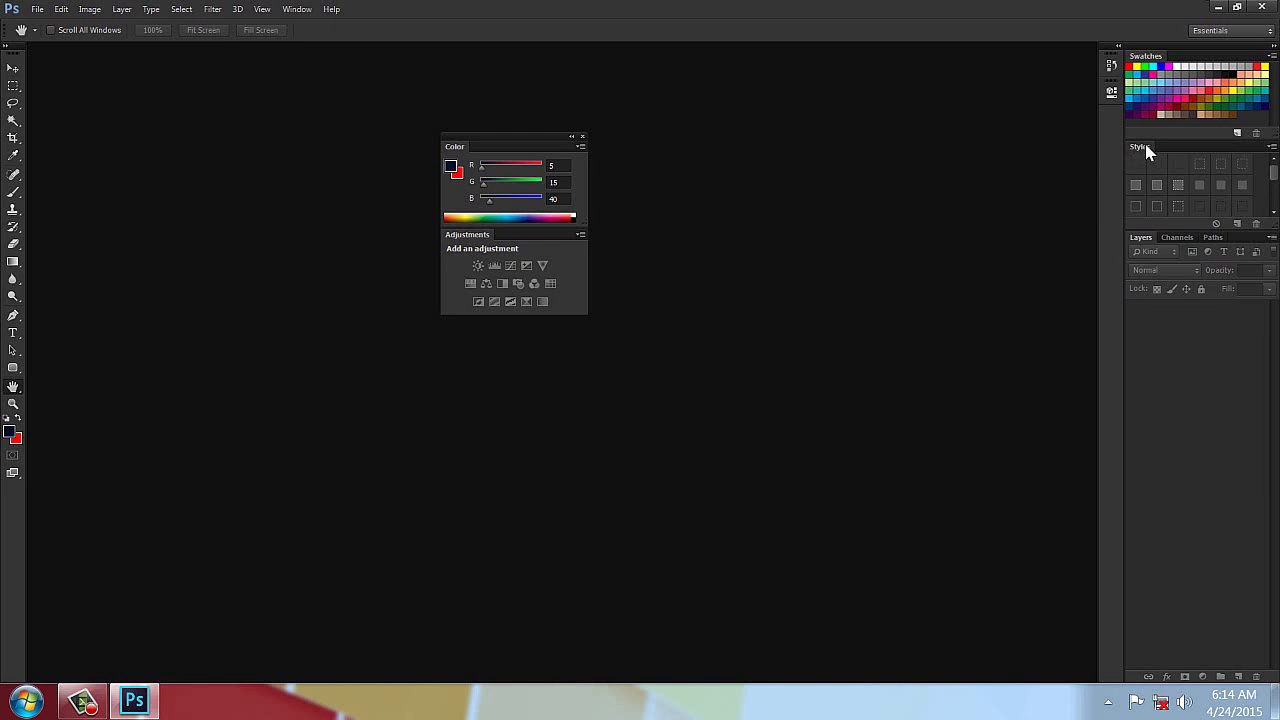
pyautogui.moveTo(1147, 150); pyautogui.dragTo(468, 325)
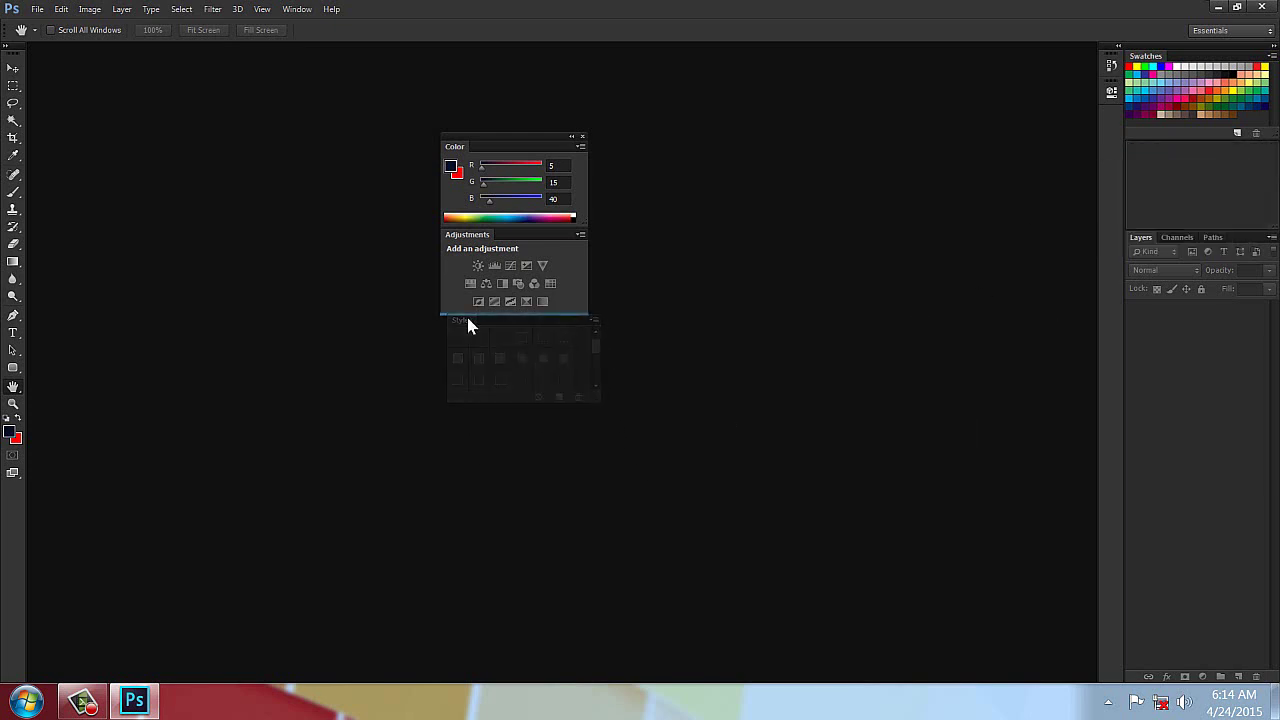
pyautogui.moveTo(468, 325)
pyautogui.mouseDown()
pyautogui.moveTo(505, 327)
pyautogui.moveTo(461, 311)
pyautogui.mouseUp()
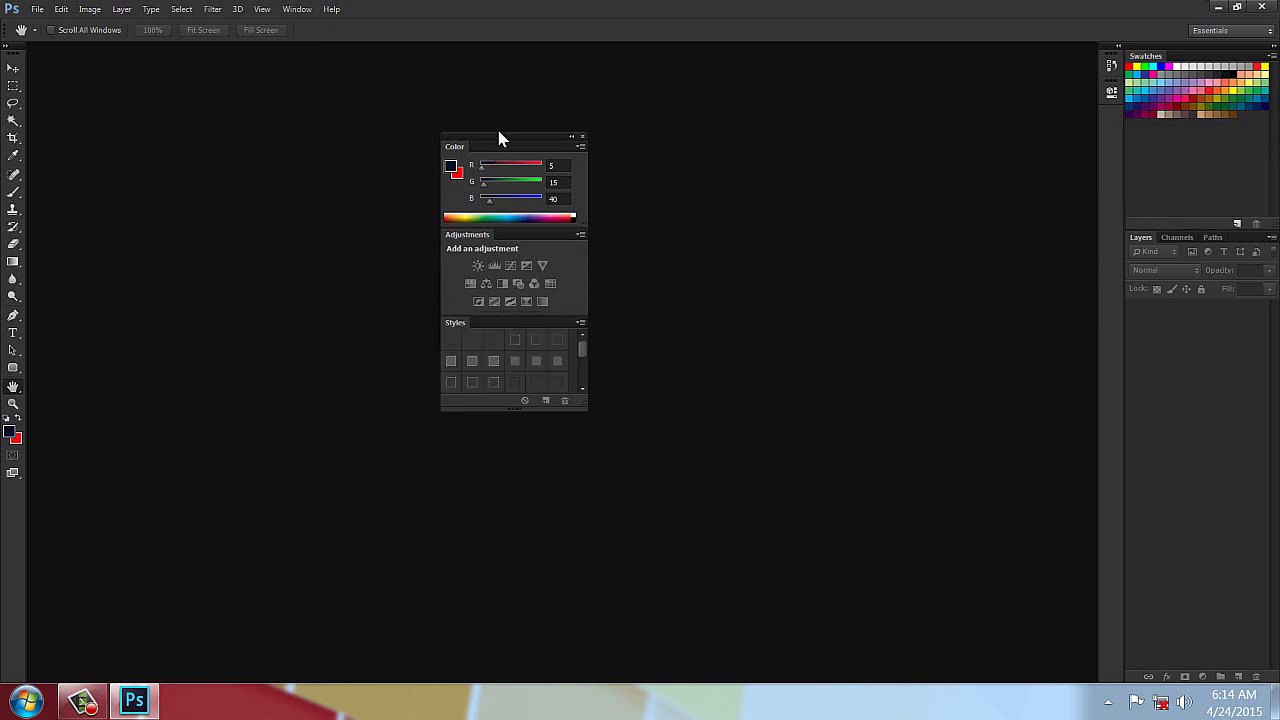
pyautogui.moveTo(499, 130); pyautogui.dragTo(458, 151)
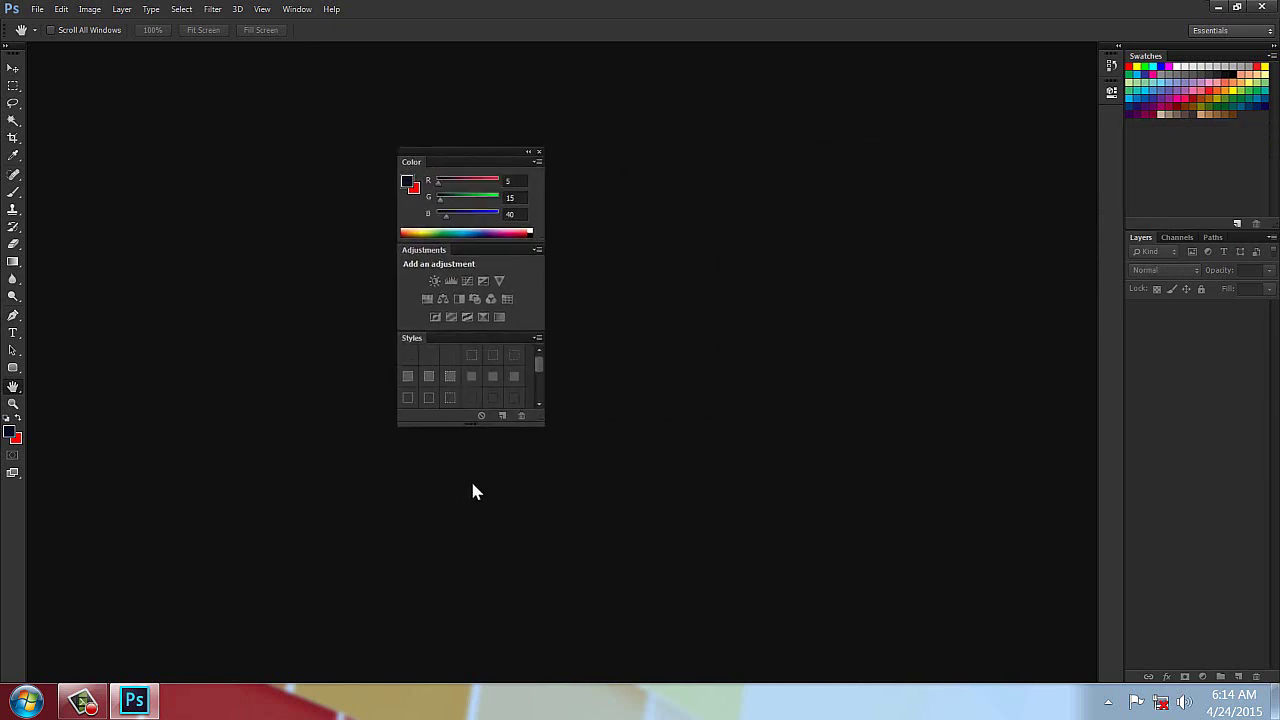
pyautogui.moveTo(410, 335)
pyautogui.mouseDown()
pyautogui.moveTo(499, 387)
pyautogui.moveTo(537, 347)
pyautogui.mouseUp()
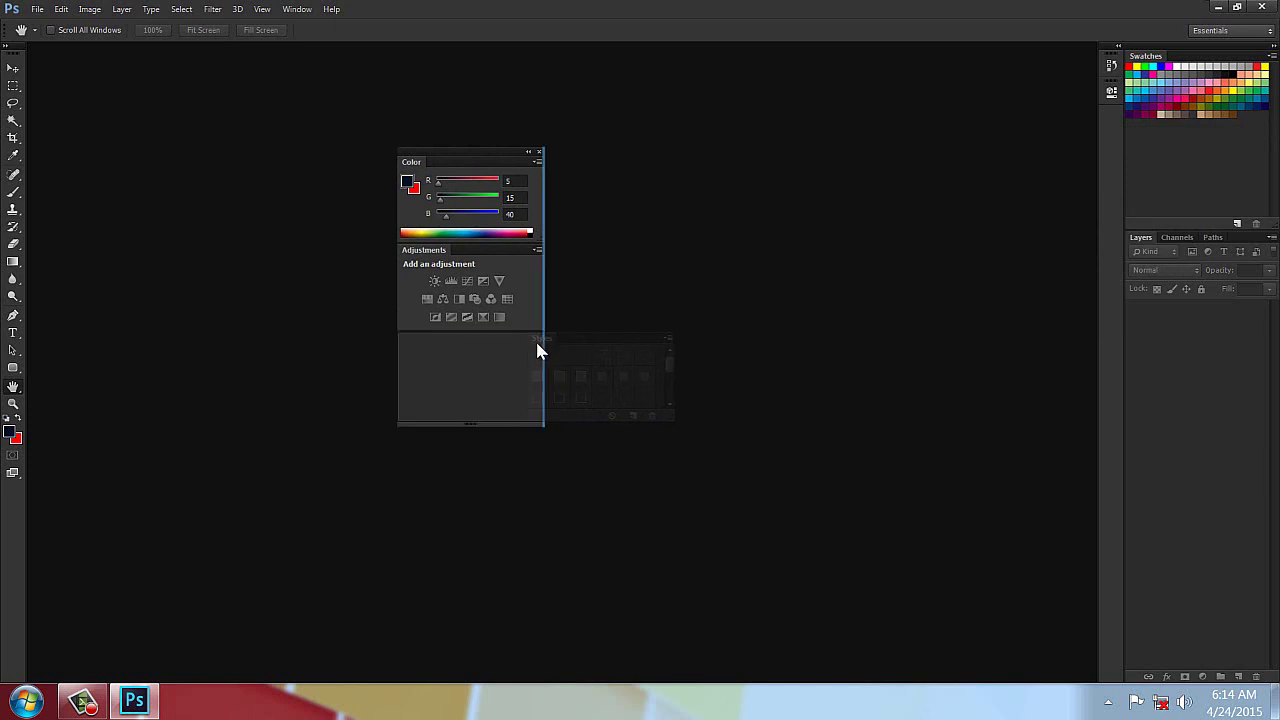
# Place Styles as a separate floating panel directly below the Color/Adjustments stack, left edges aligned
pyautogui.moveTo(537, 339); pyautogui.dragTo(595, 455)
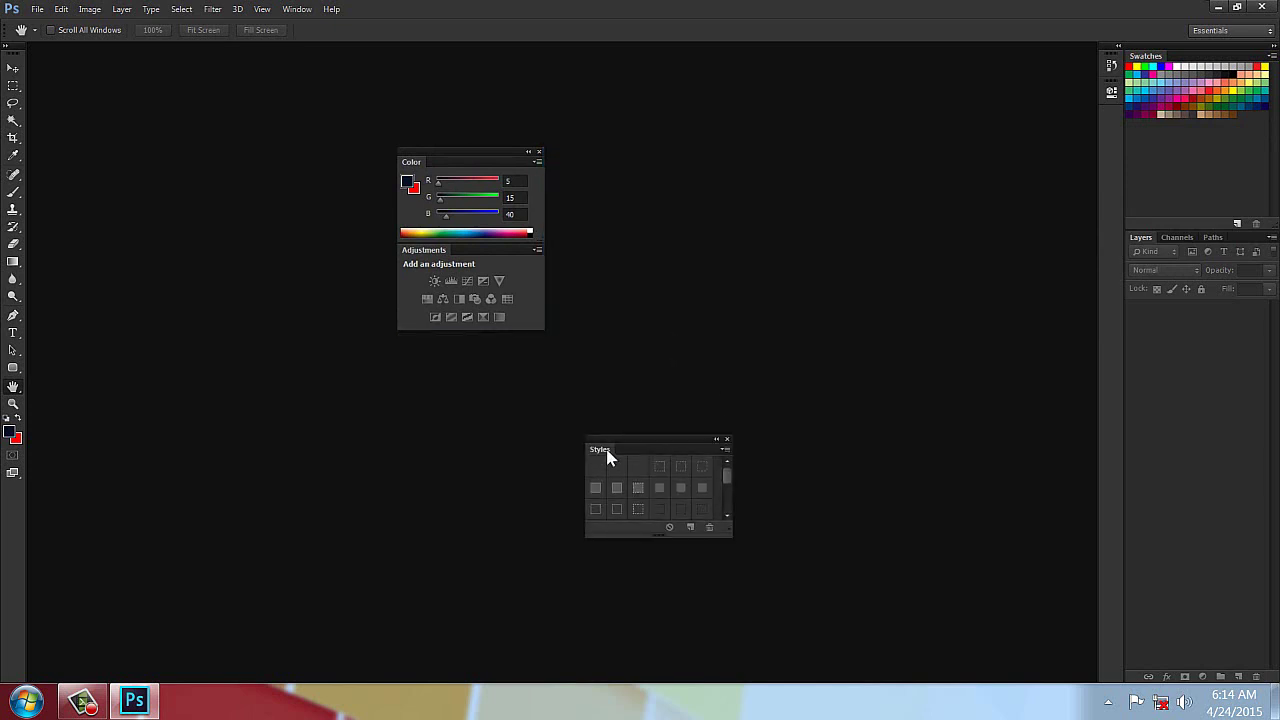
pyautogui.moveTo(634, 440)
pyautogui.mouseDown()
pyautogui.moveTo(568, 321)
pyautogui.moveTo(391, 176)
pyautogui.mouseUp()
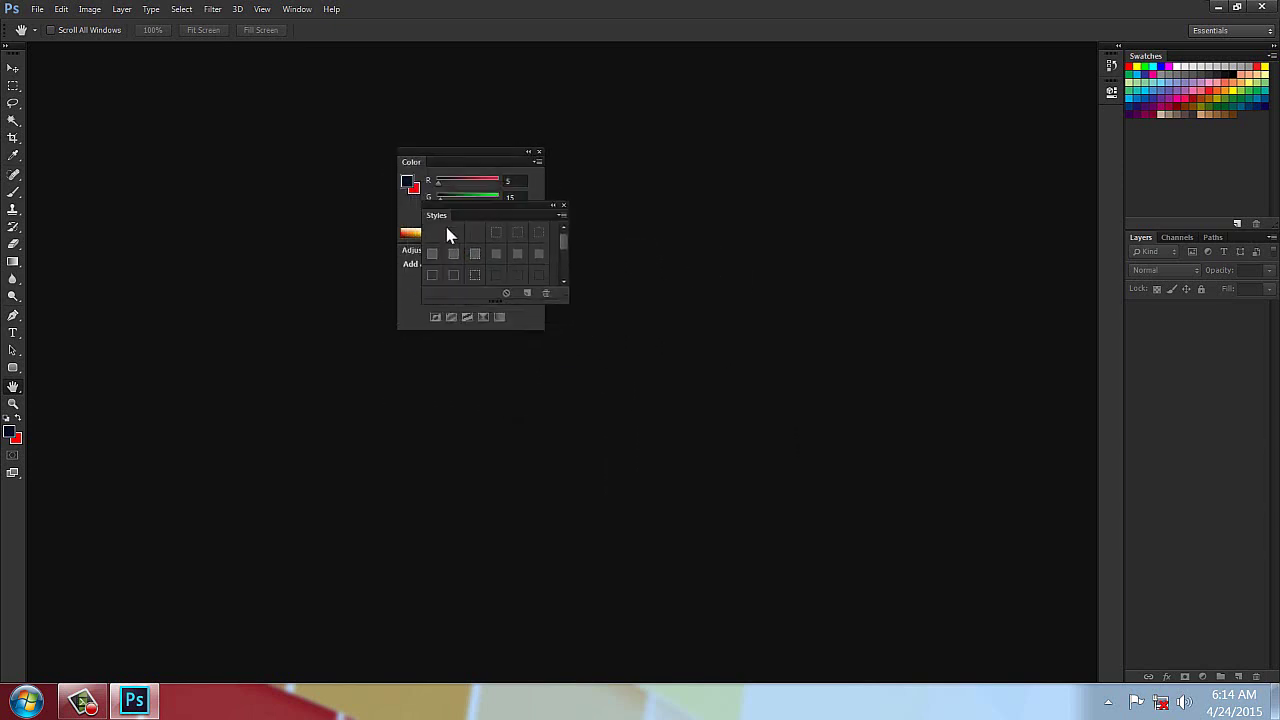
pyautogui.moveTo(391, 176)
pyautogui.mouseDown()
pyautogui.moveTo(457, 294)
pyautogui.moveTo(424, 356)
pyautogui.mouseUp()
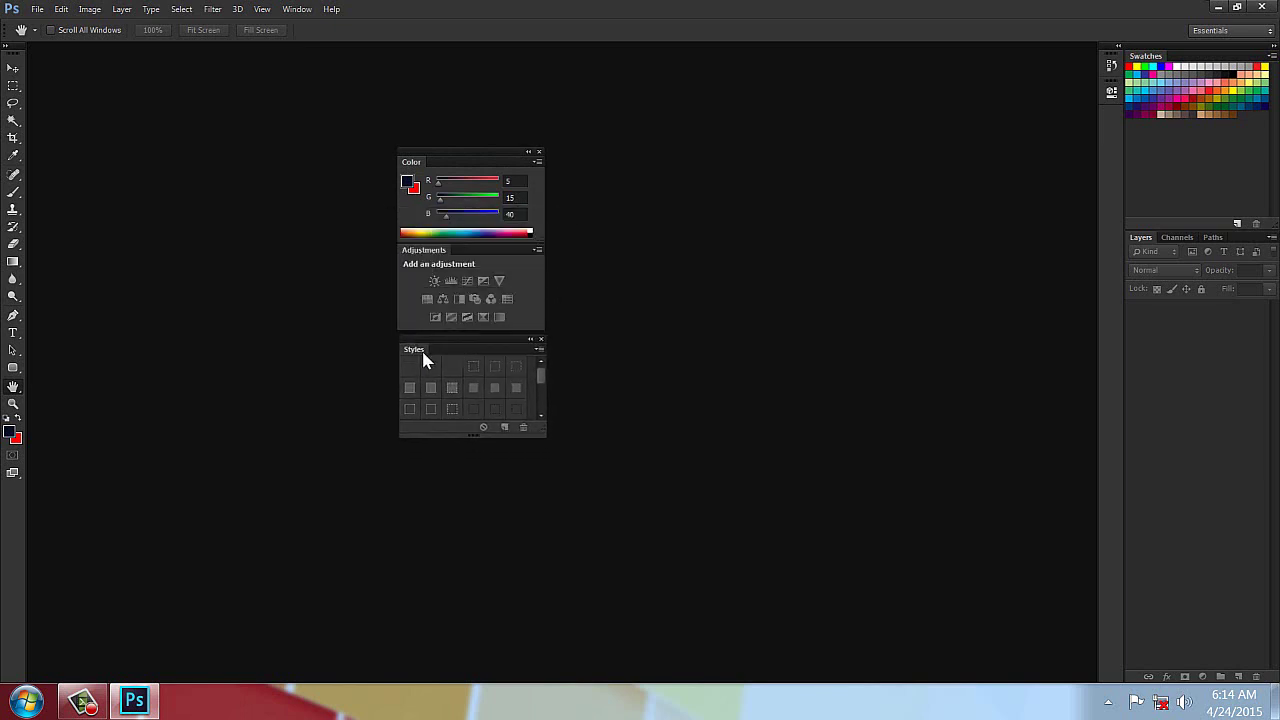